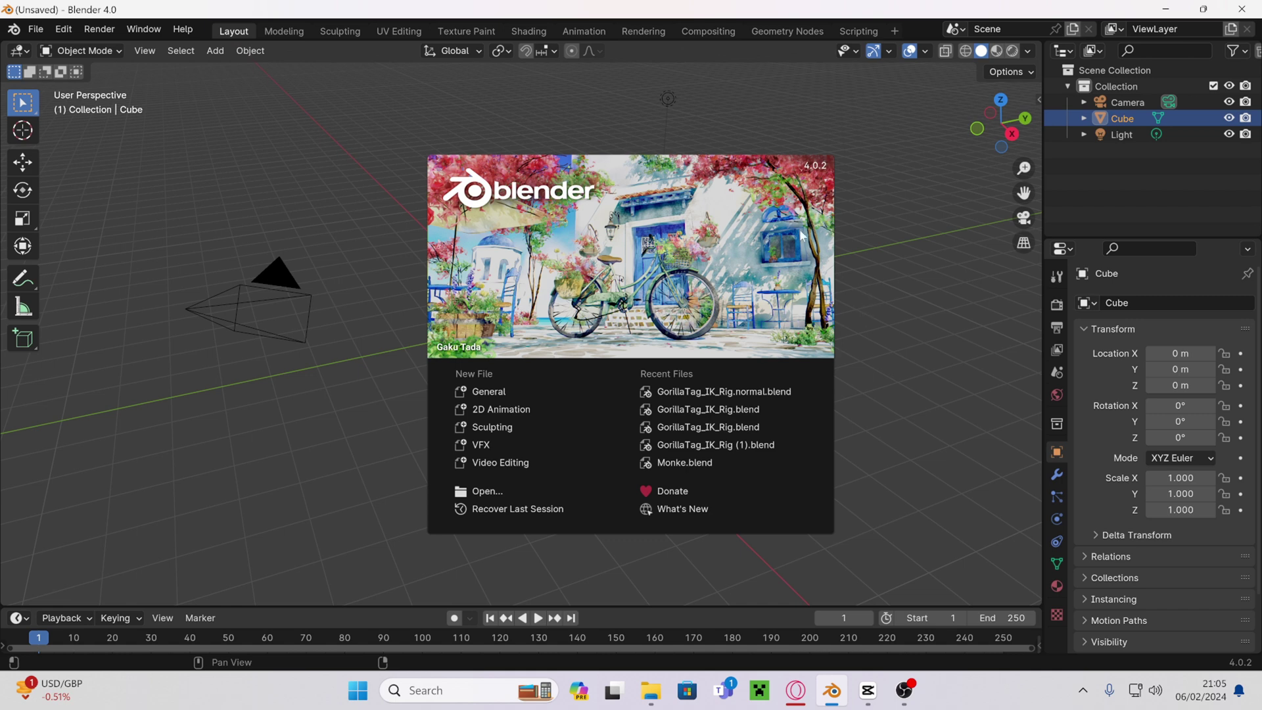
Switch to the browser and download GorillaTag_IK_Rig.blend from the GorillaTag_IK_Rig v1.3.1 release page on GitHub.
left_click(795, 690)
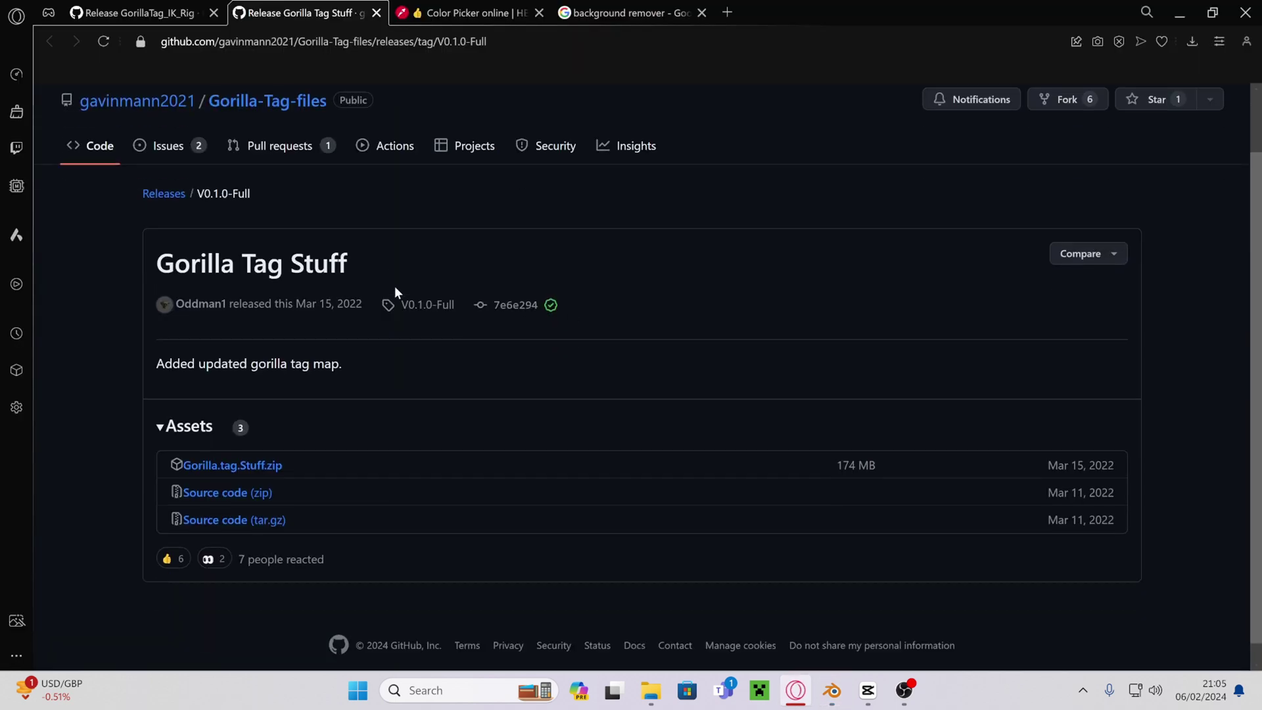
scroll(395, 291, "down", 1)
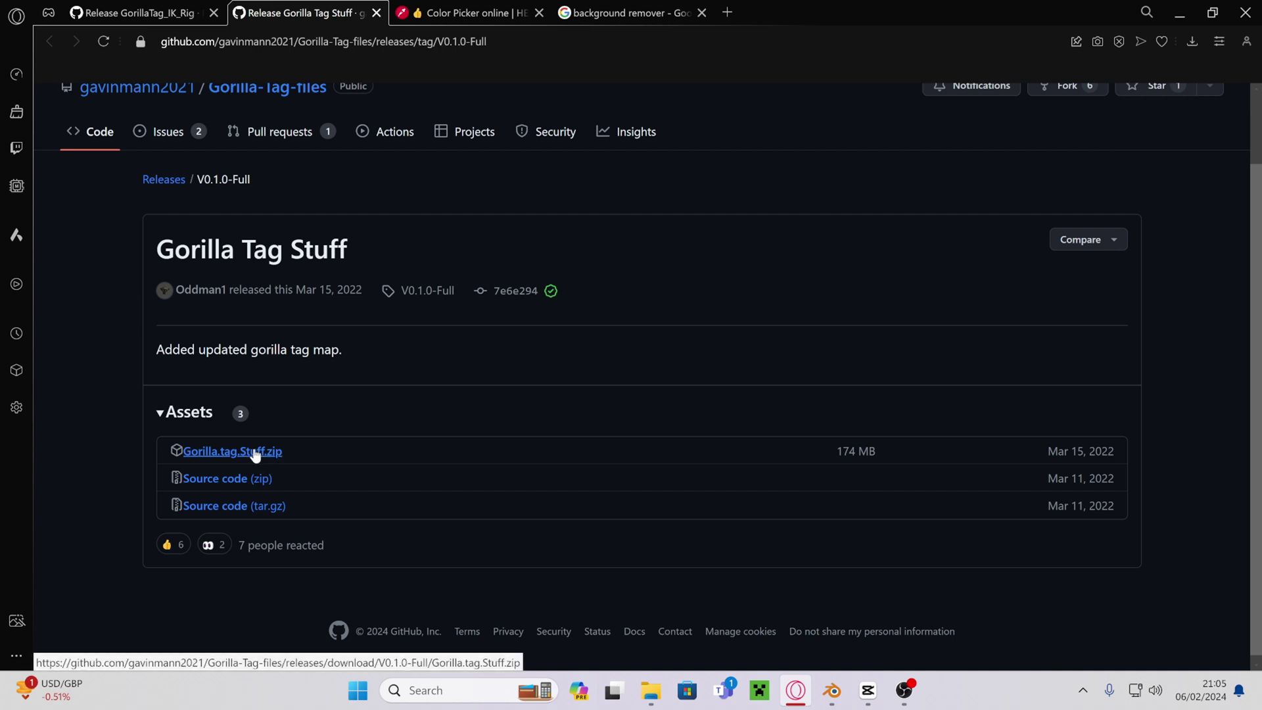
left_click(121, 12)
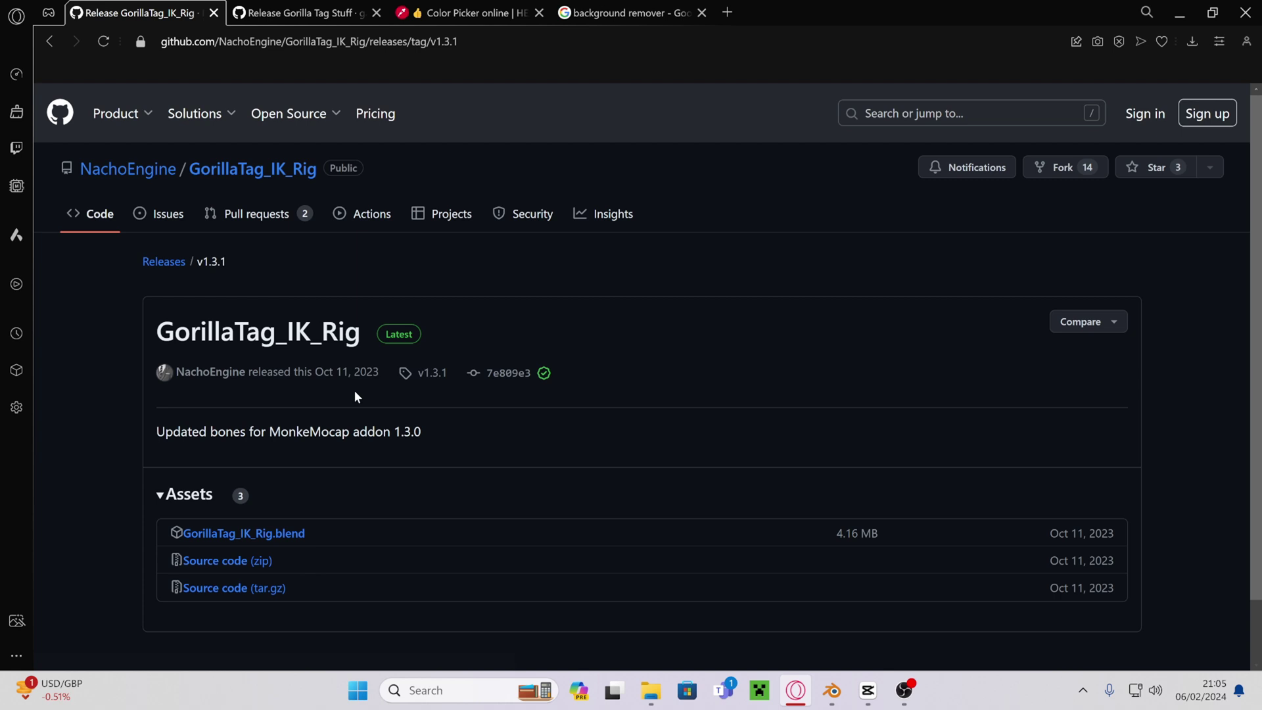
left_click(217, 533)
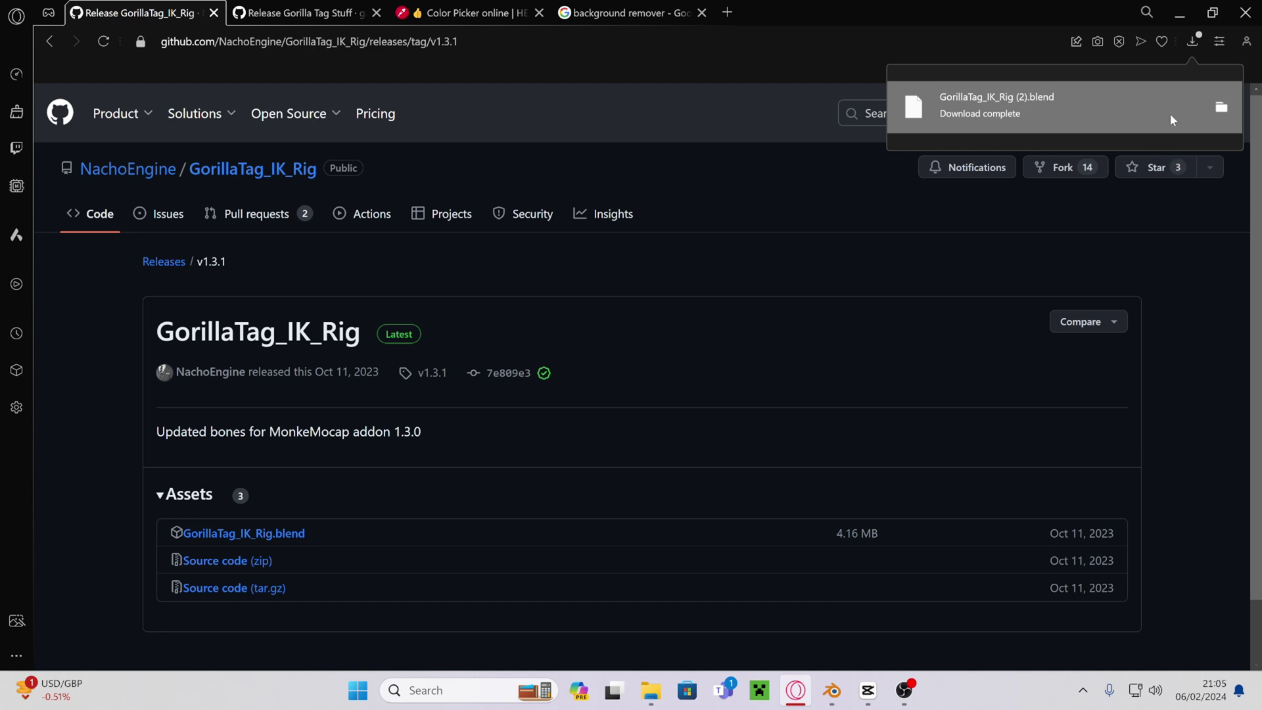
Switch to Blender and open GorillaTag_IK_Rig.blend from the Downloads folder.
left_click(845, 700)
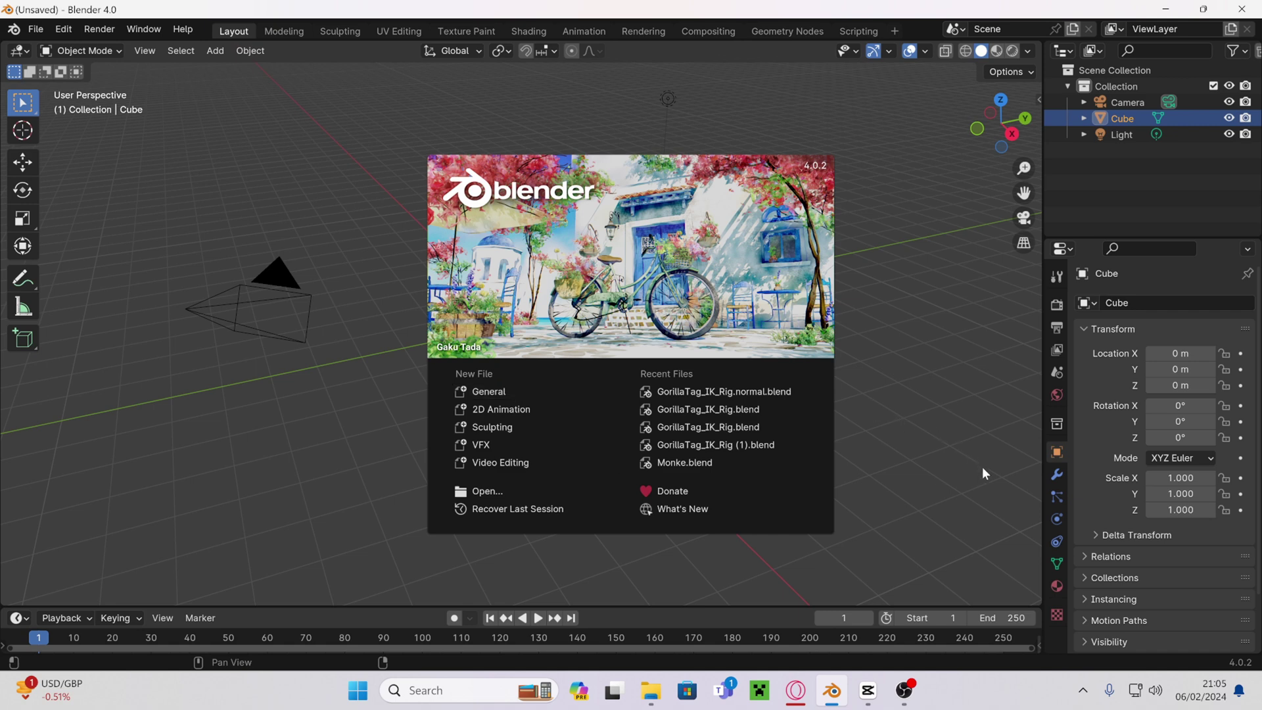
left_click(483, 390)
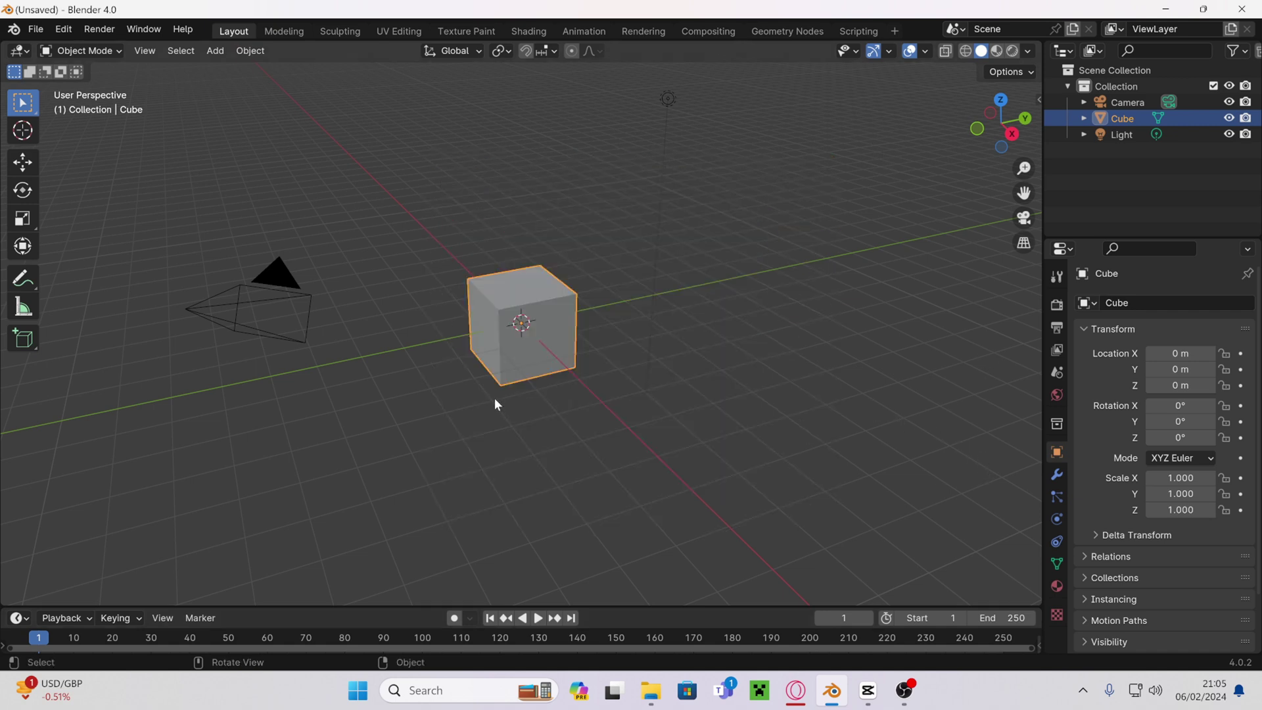
left_click(36, 29)
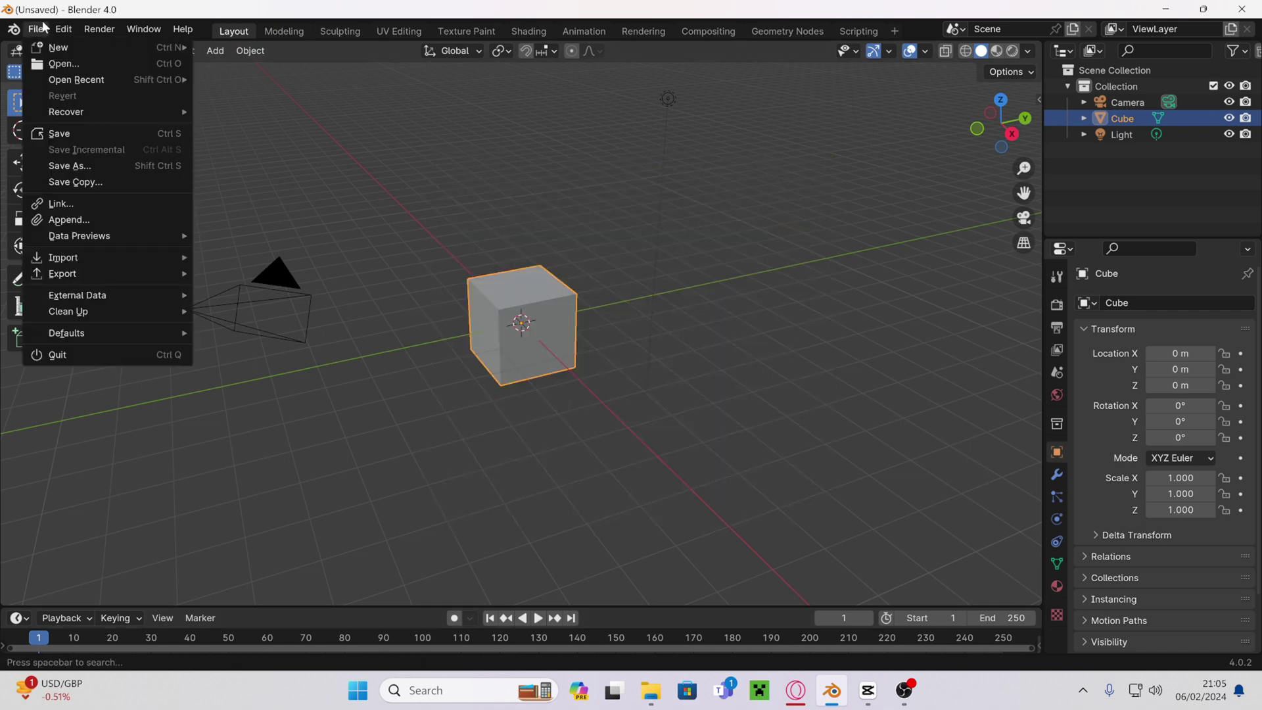
left_click(69, 64)
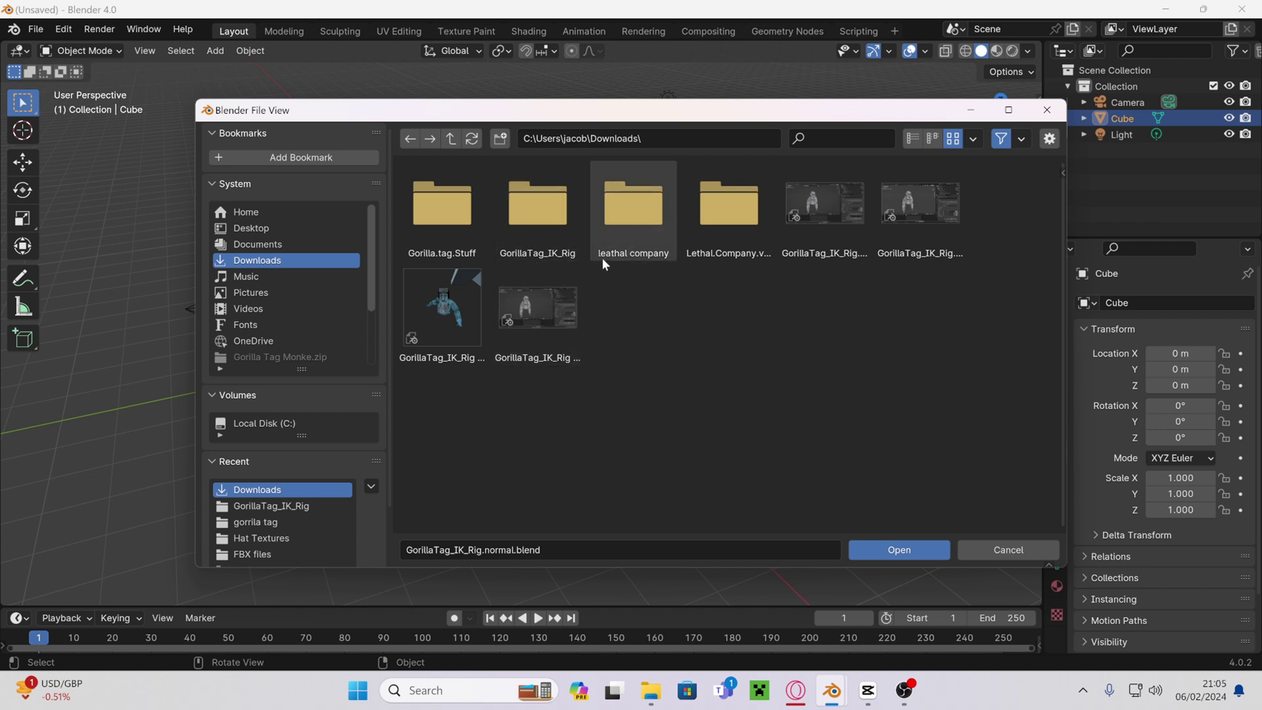
left_click(842, 242)
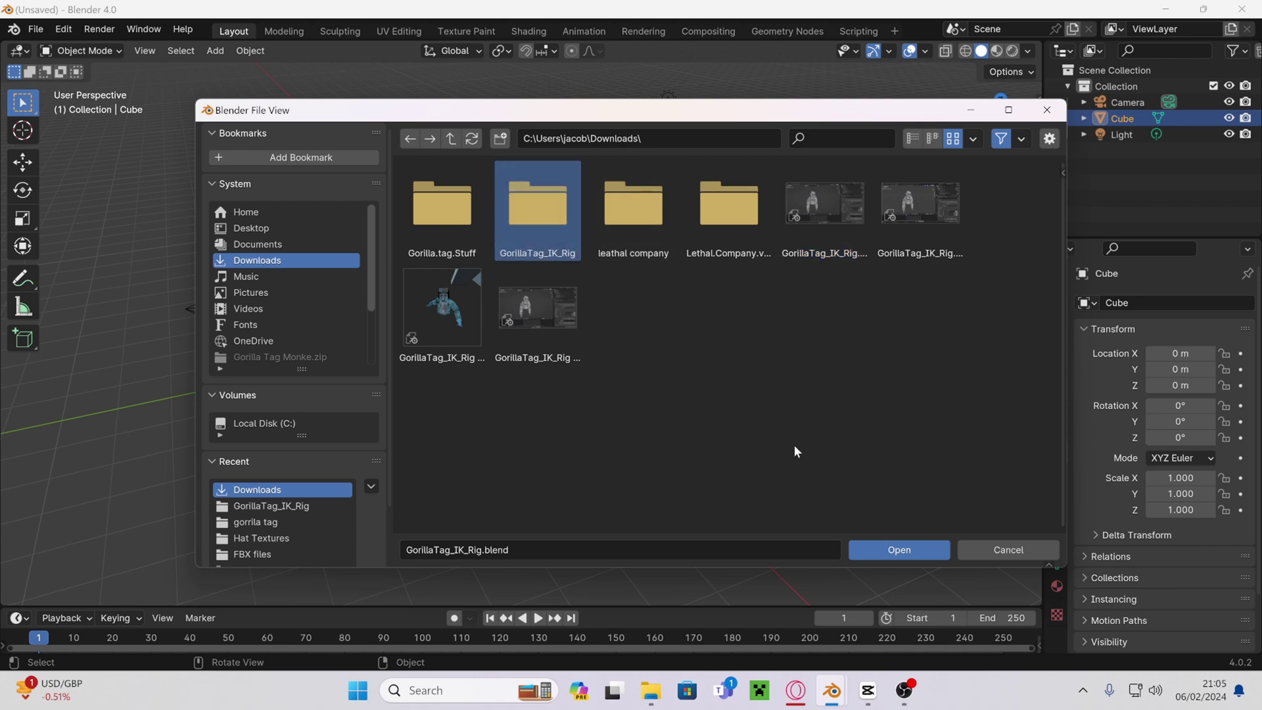
left_click(875, 550)
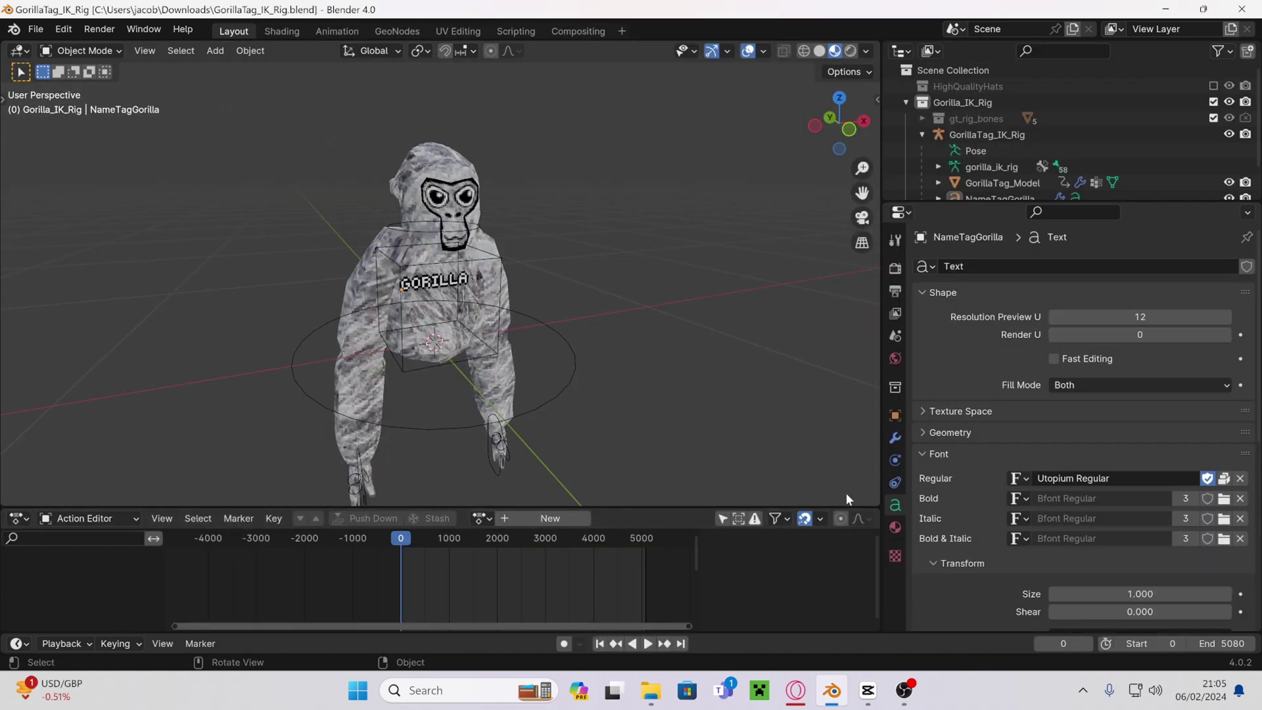
Select the gorilla model and open its fur shader's PrimaryColor as a Hex value in the Shading workspace.
scroll(562, 244, "down", 3)
scroll(563, 243, "up", 3)
middle_click_drag(568, 237, 535, 219)
scroll(535, 224, "up", 2)
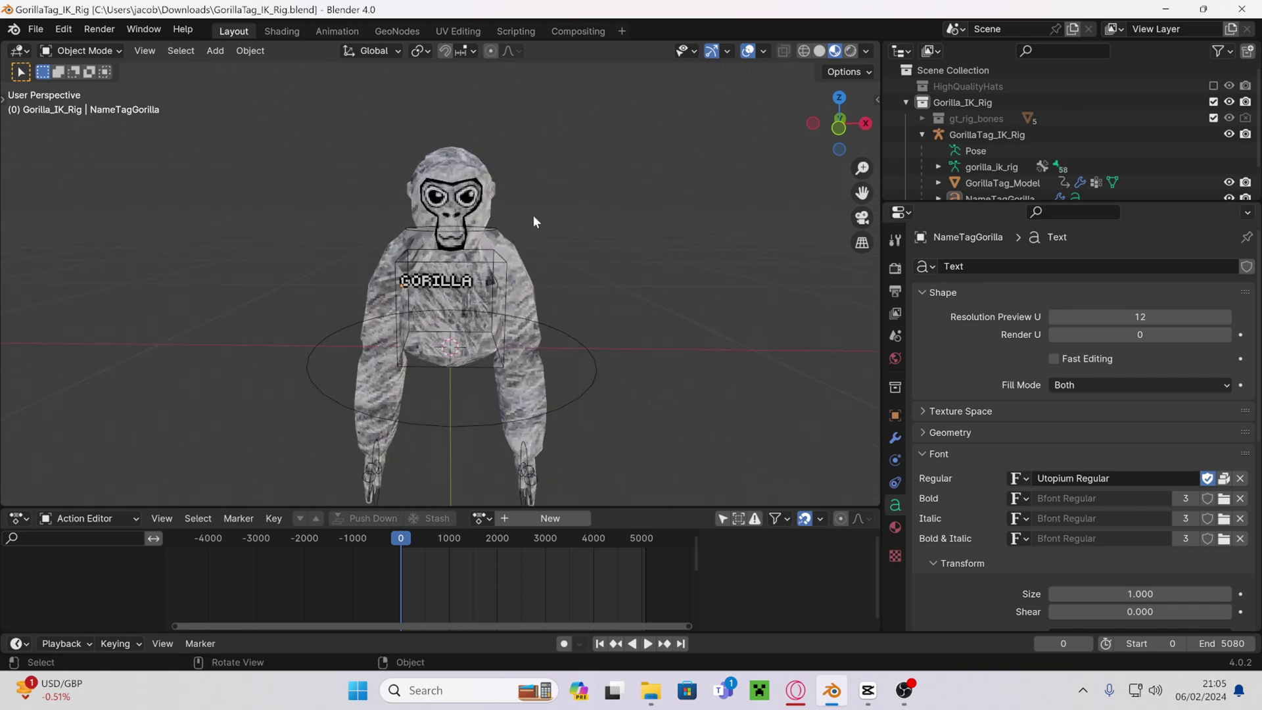
left_click(455, 203)
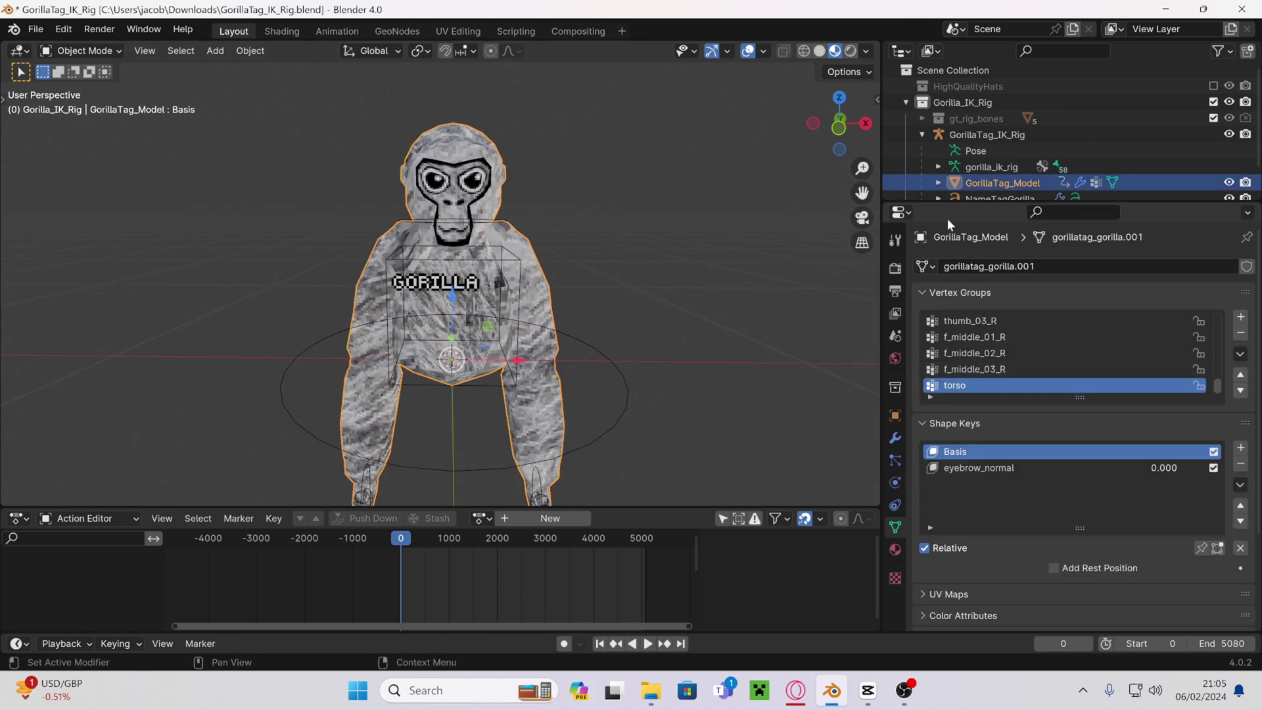
left_click(266, 32)
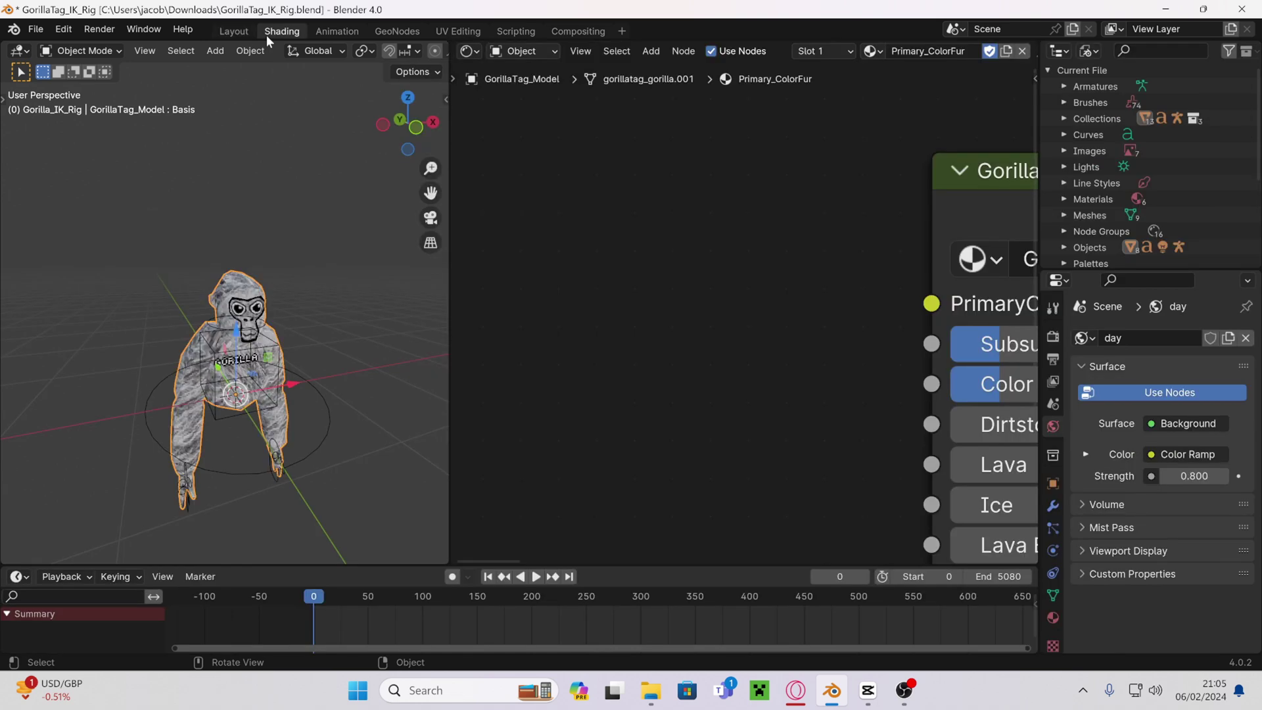
scroll(740, 322, "down", 7)
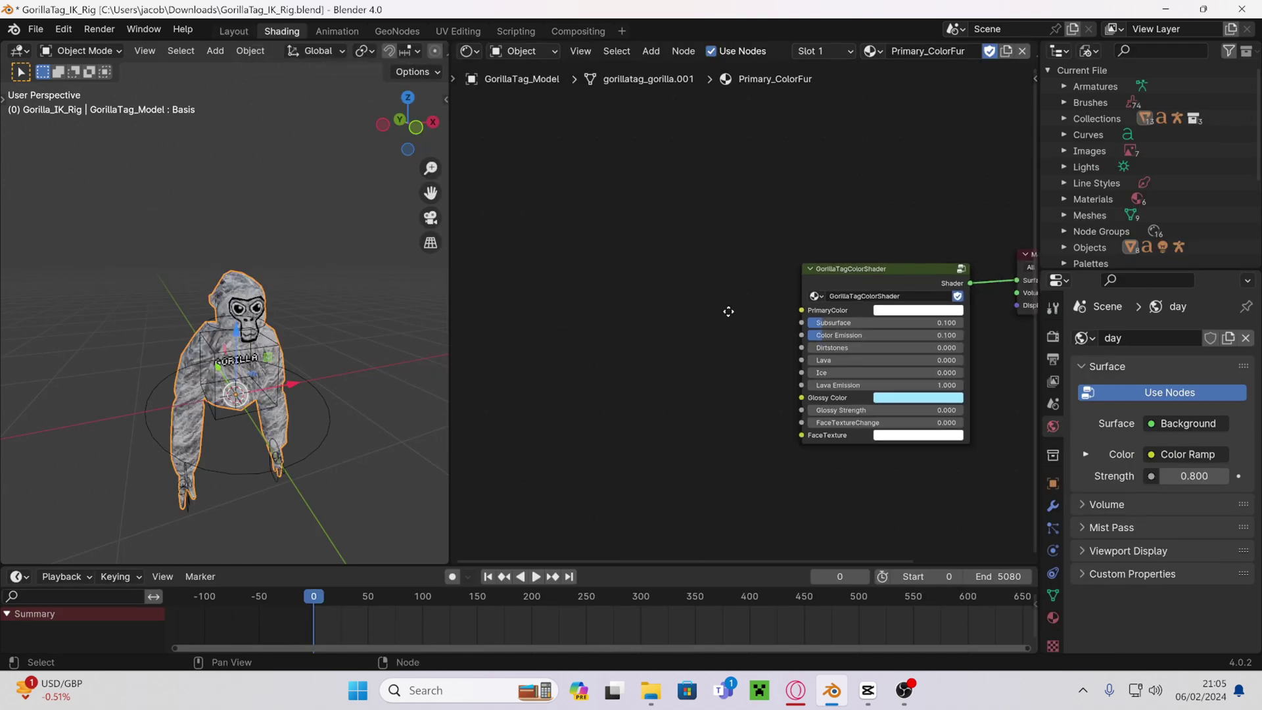
middle_click_drag(730, 311, 511, 295)
scroll(584, 288, "up", 1)
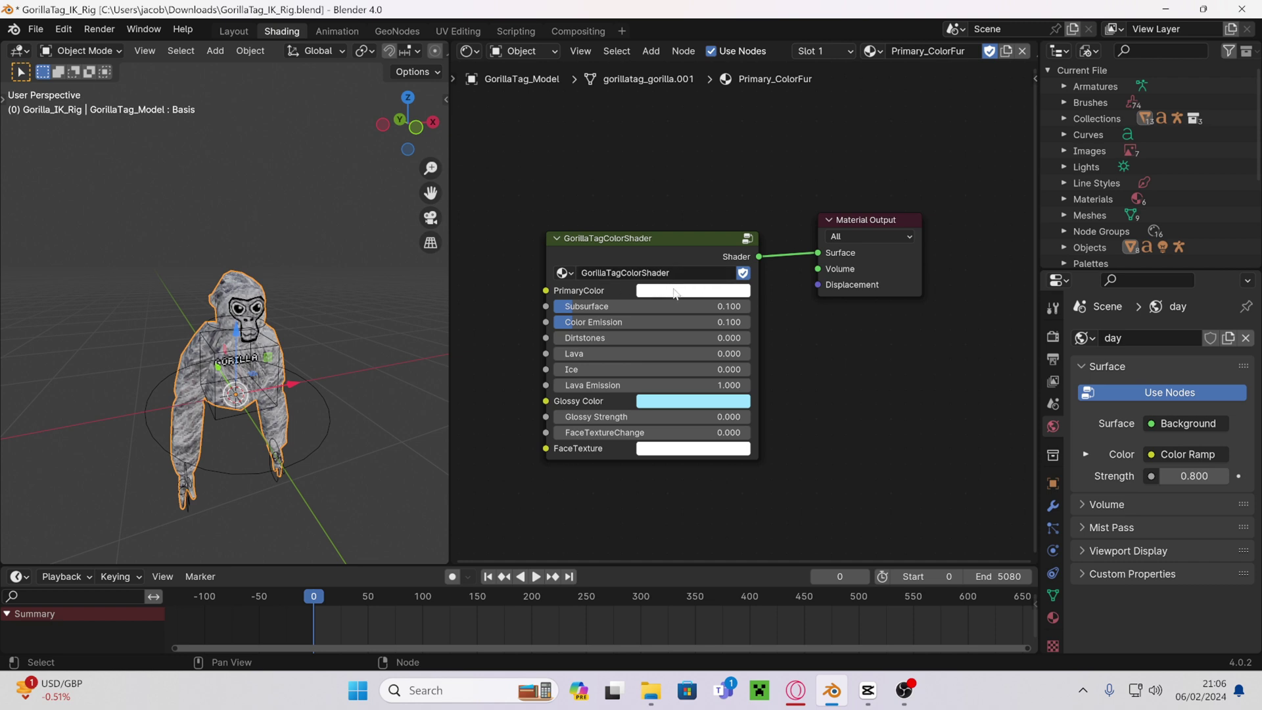
left_click(675, 292)
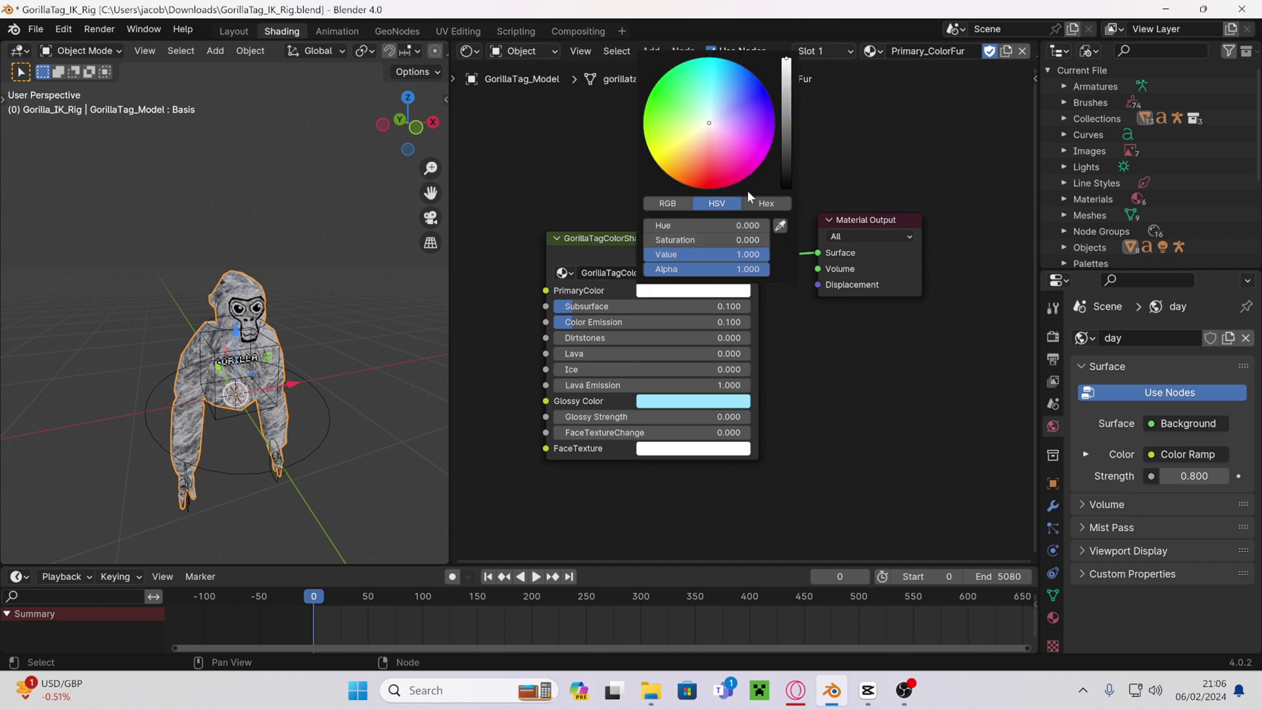
left_click(759, 203)
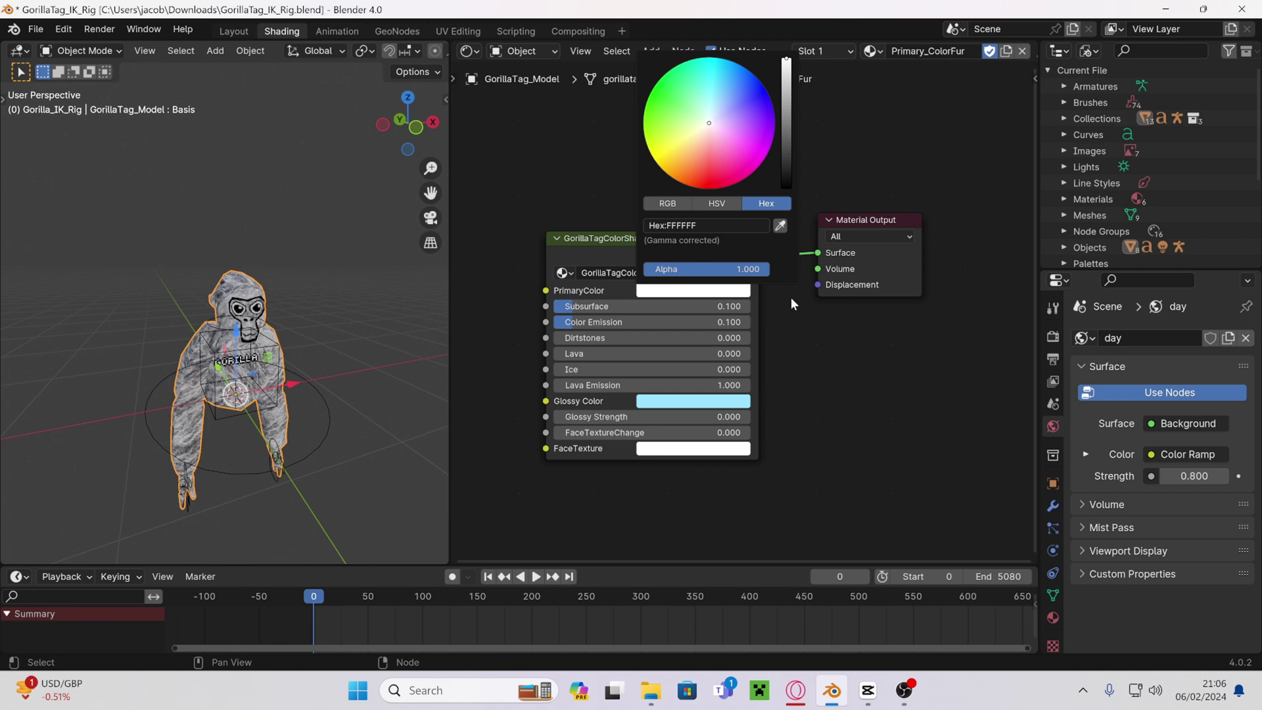
Switch to the browser's online color picker, sample light blue #9bcad4 from the gorilla hand in the image, and copy its hex code.
left_click(796, 690)
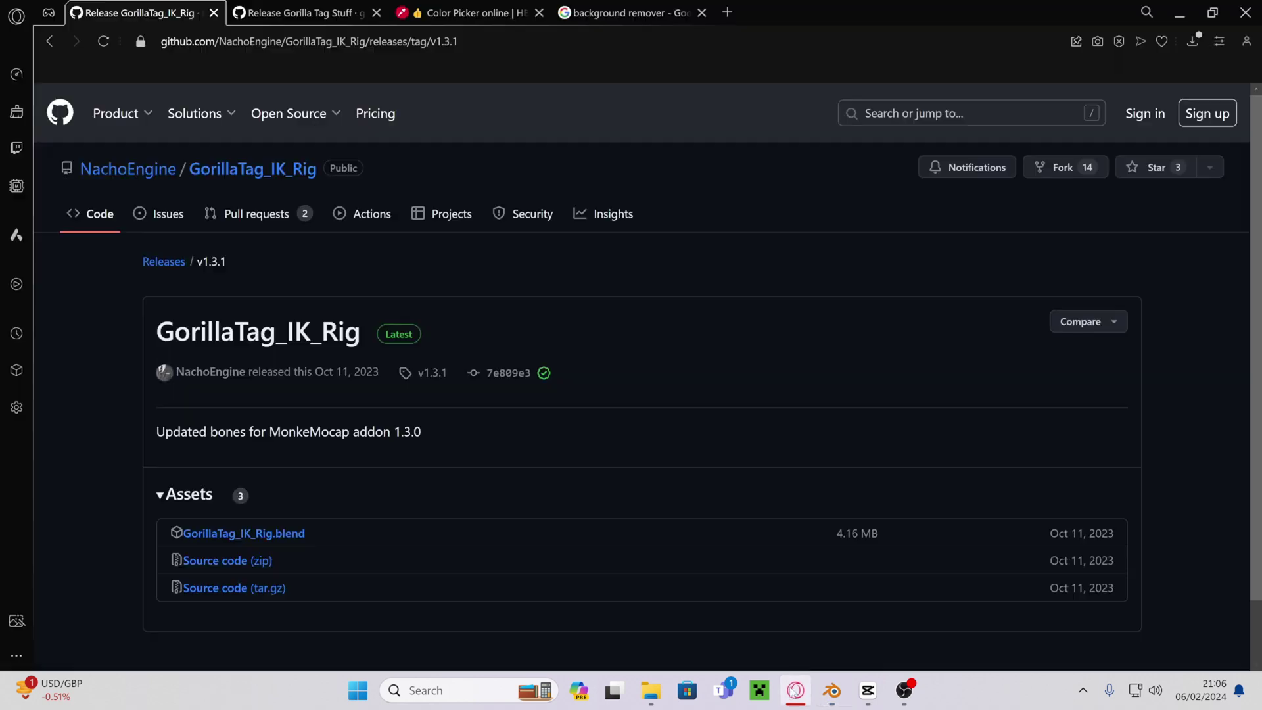
left_click(437, 11)
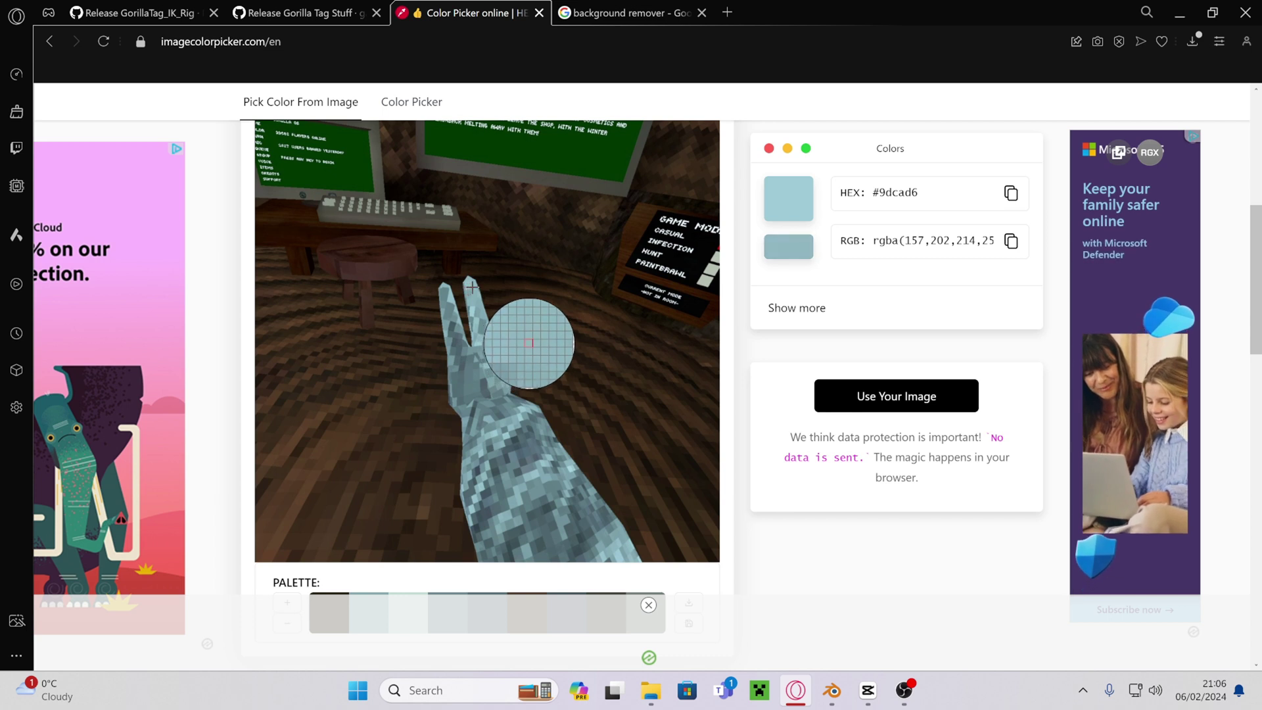
left_click(472, 287)
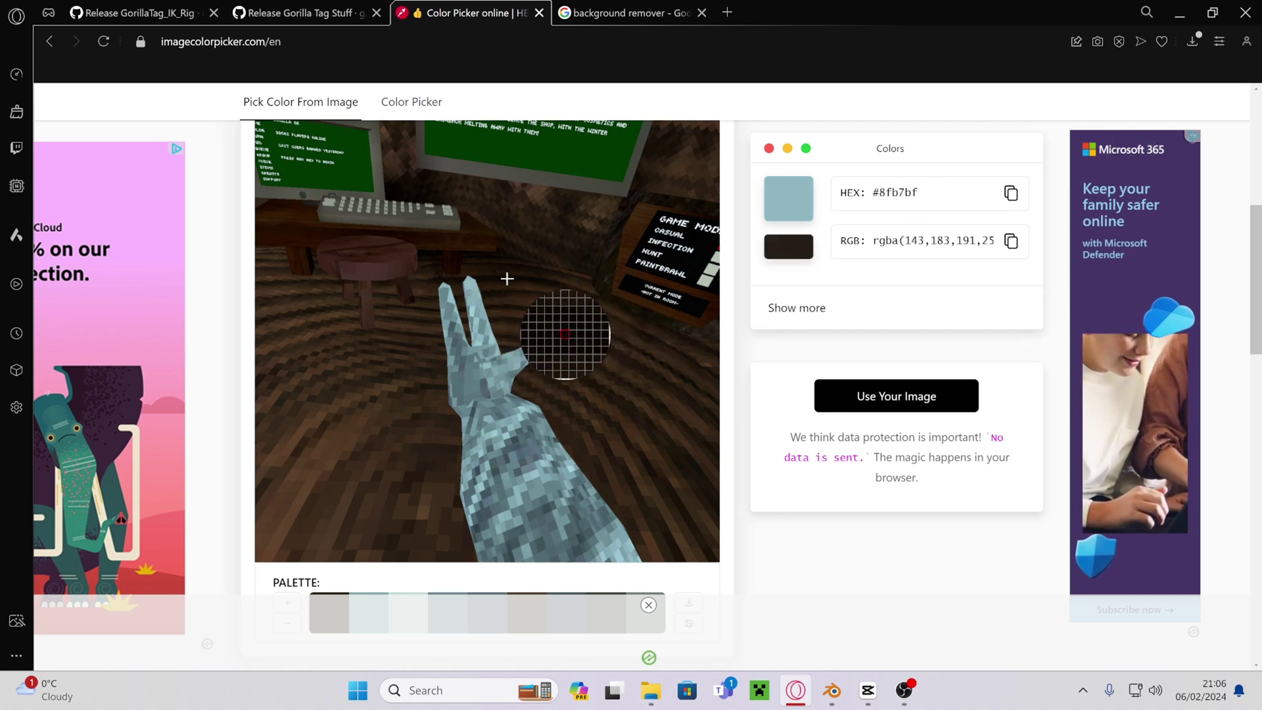
left_click(467, 314)
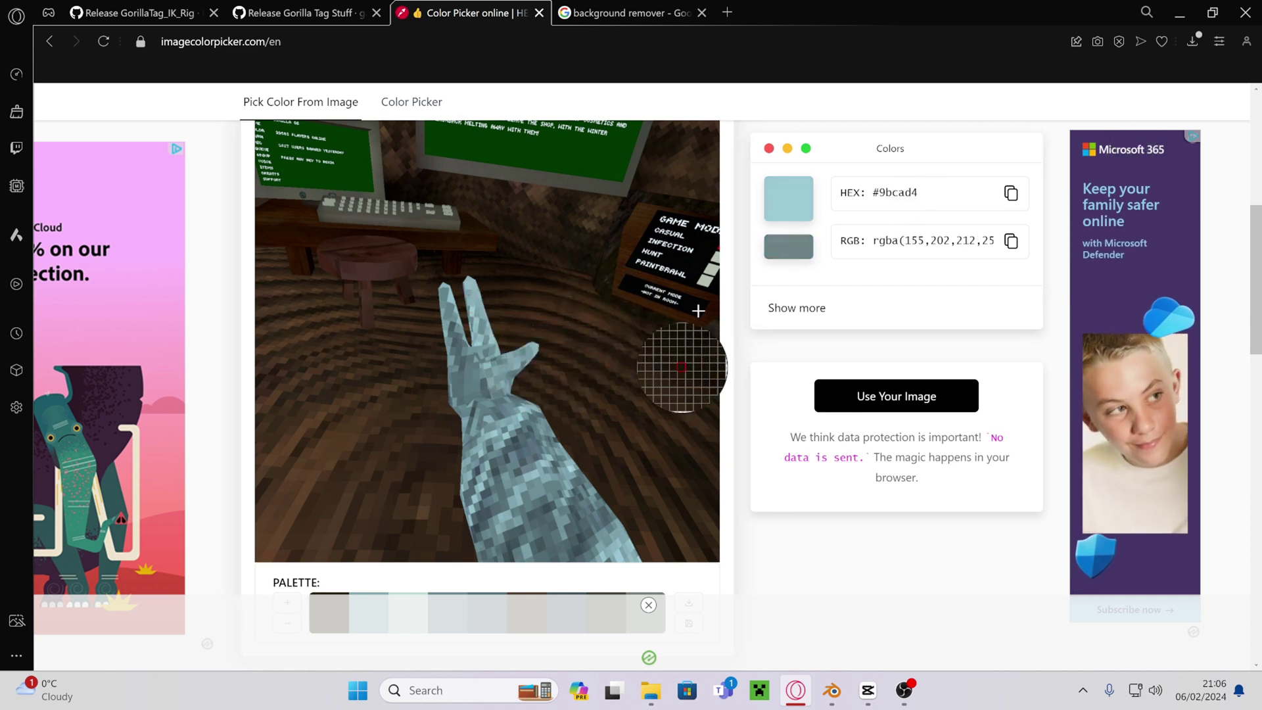
left_click(1011, 194)
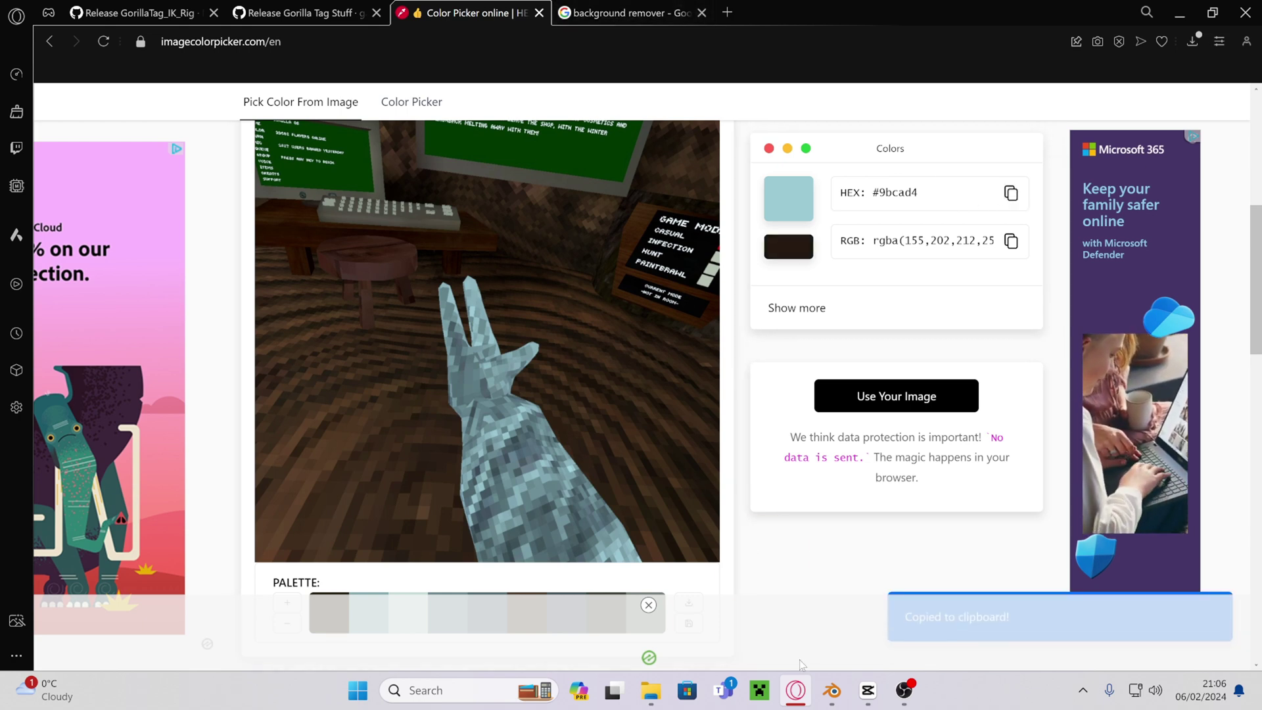
Back in Blender, set the fur shader's PrimaryColor to hex 9BCAD4 and raise its brightness to the maximum.
left_click(831, 690)
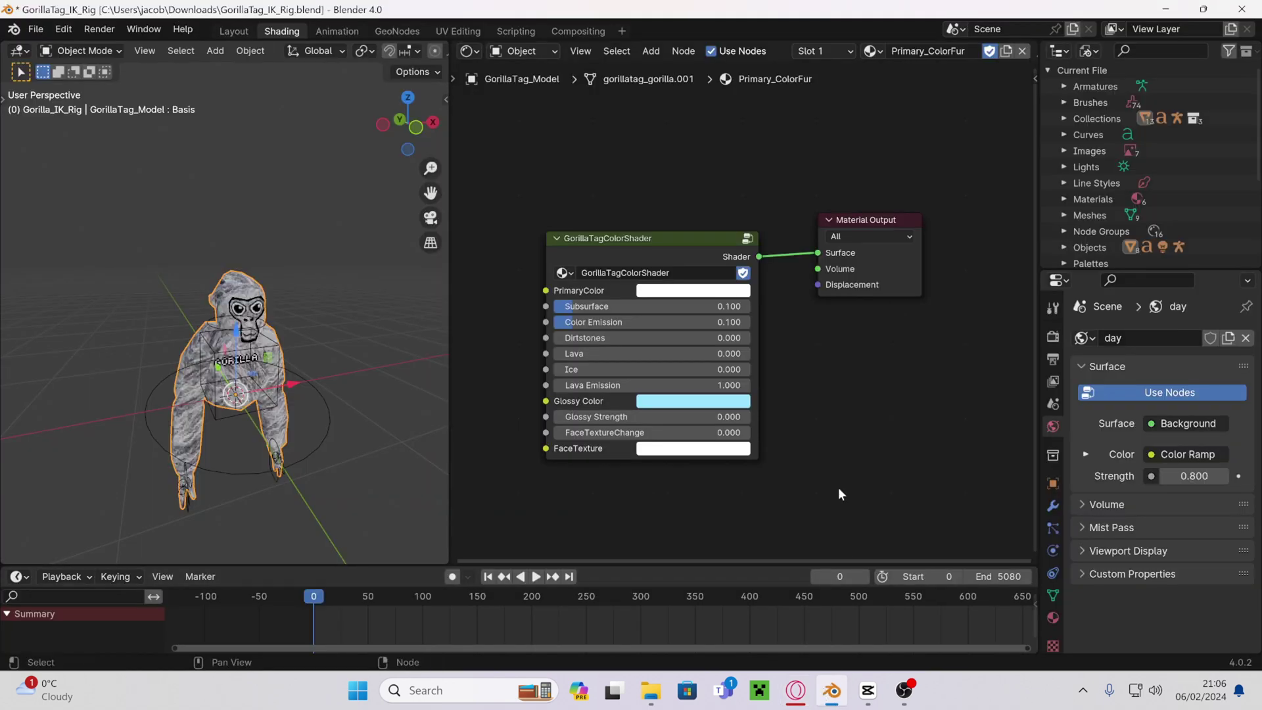
left_click(702, 296)
left_click(716, 224)
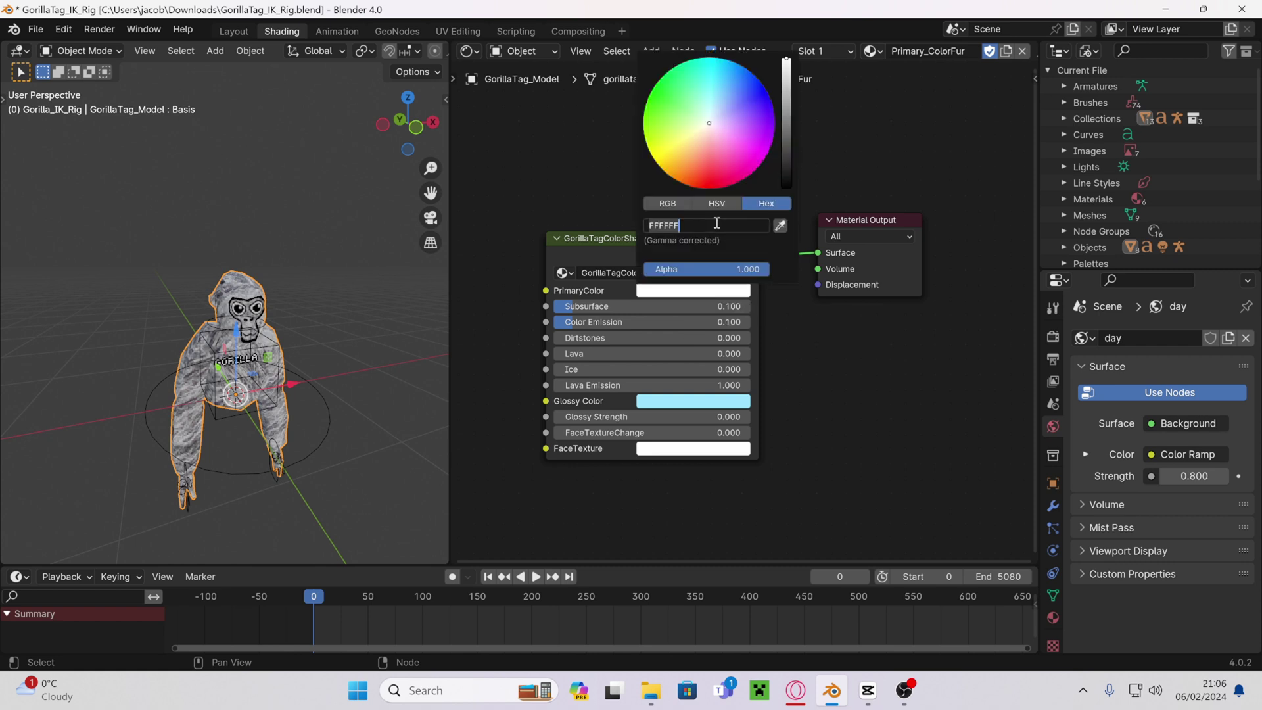
key("ctrl+v")
key("Return")
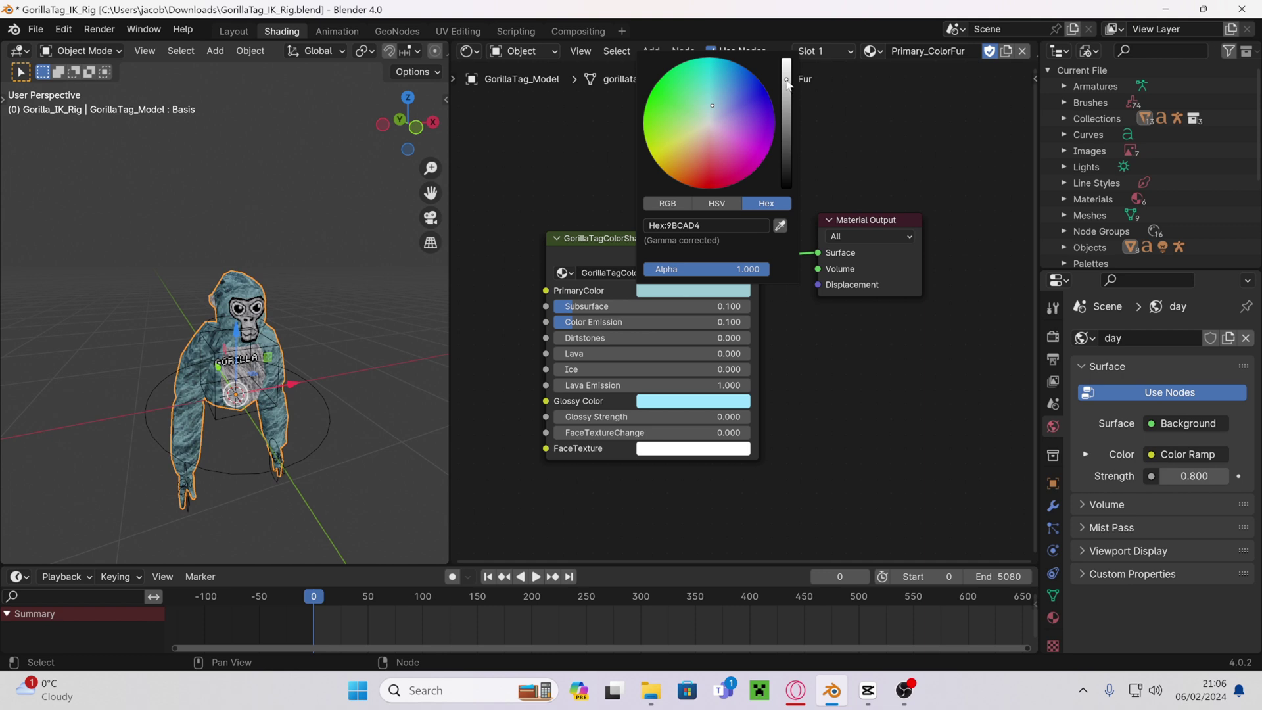
left_click_drag(787, 81, 786, 58)
left_click(290, 273)
Change the name tag text on the gorilla's chest to JSS.
middle_click_drag(300, 265, 251, 366)
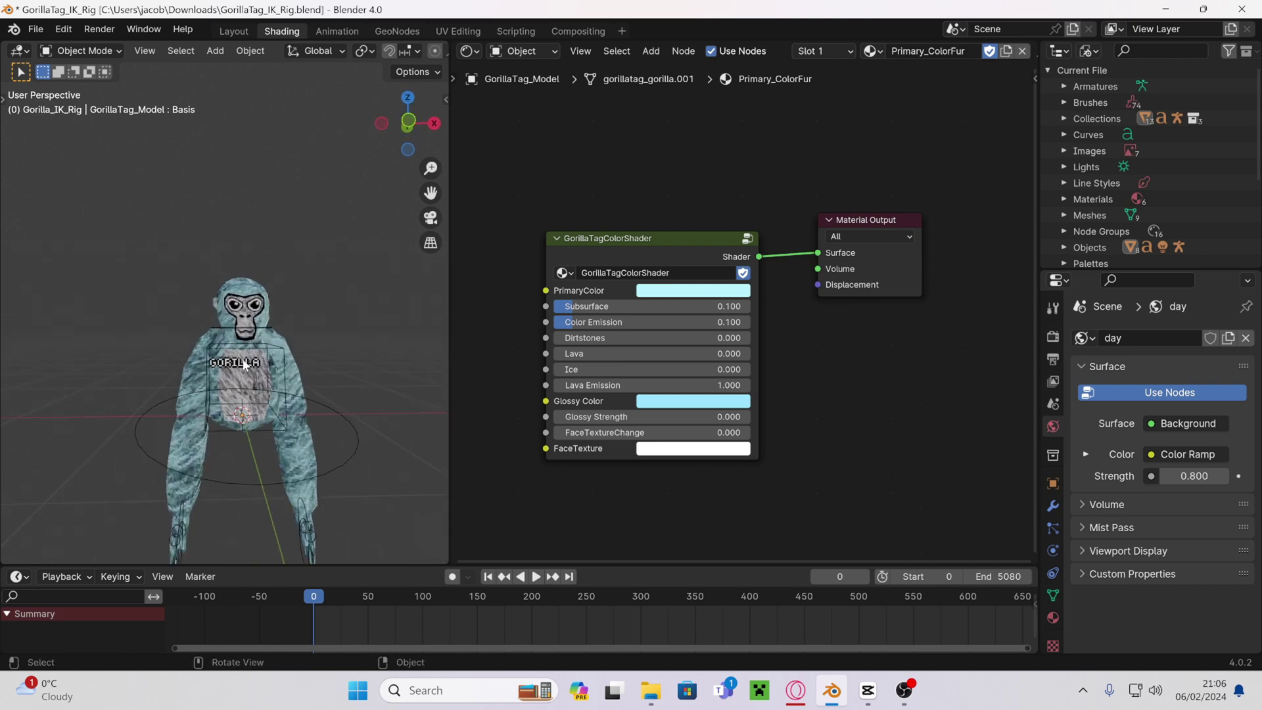
left_click(245, 366)
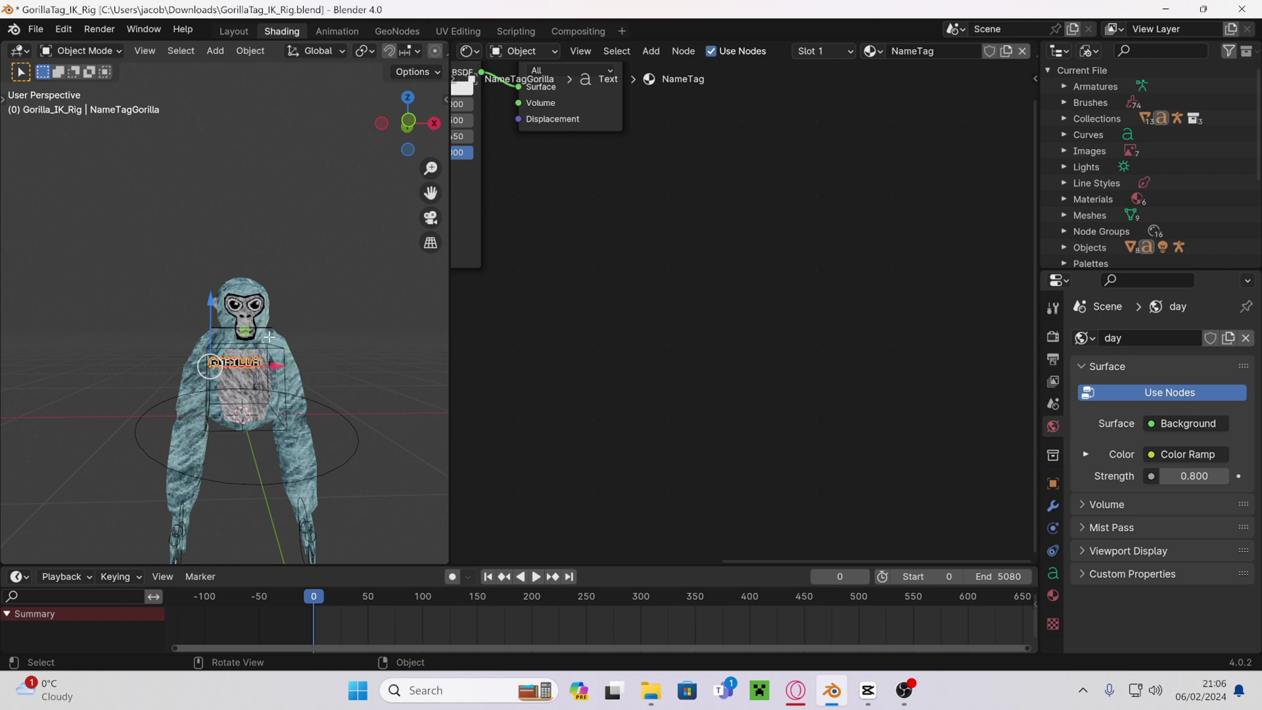
key("Tab")
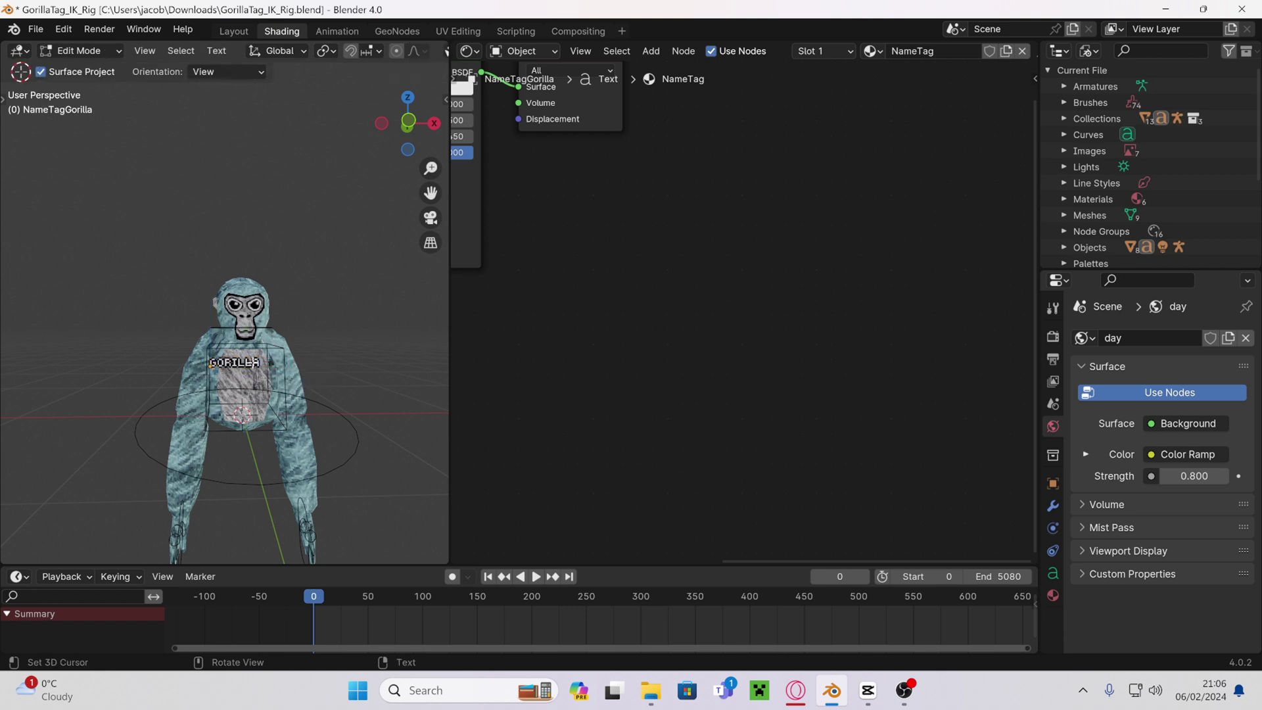
key("BackSpace")
key("BackSpace")
key("BackSpace")
key("BackSpace")
key("BackSpace")
key("BackSpace")
key("BackSpace")
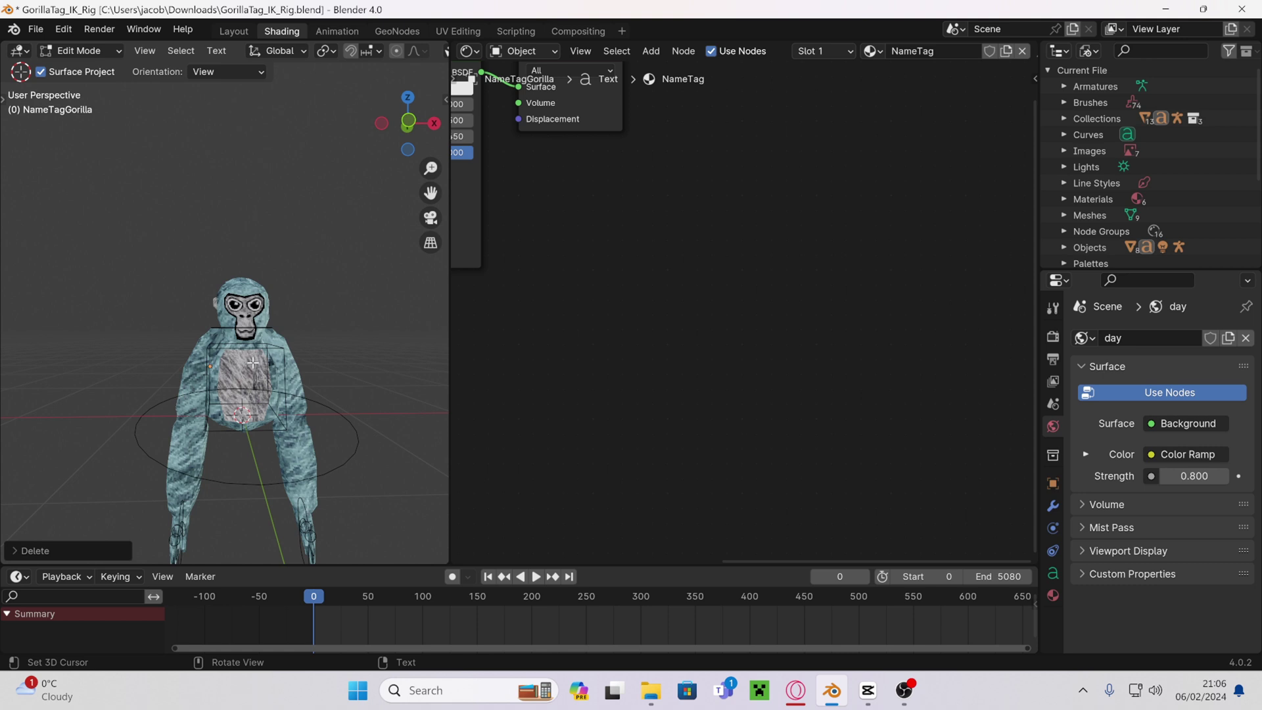
type("JSS")
left_click(294, 210)
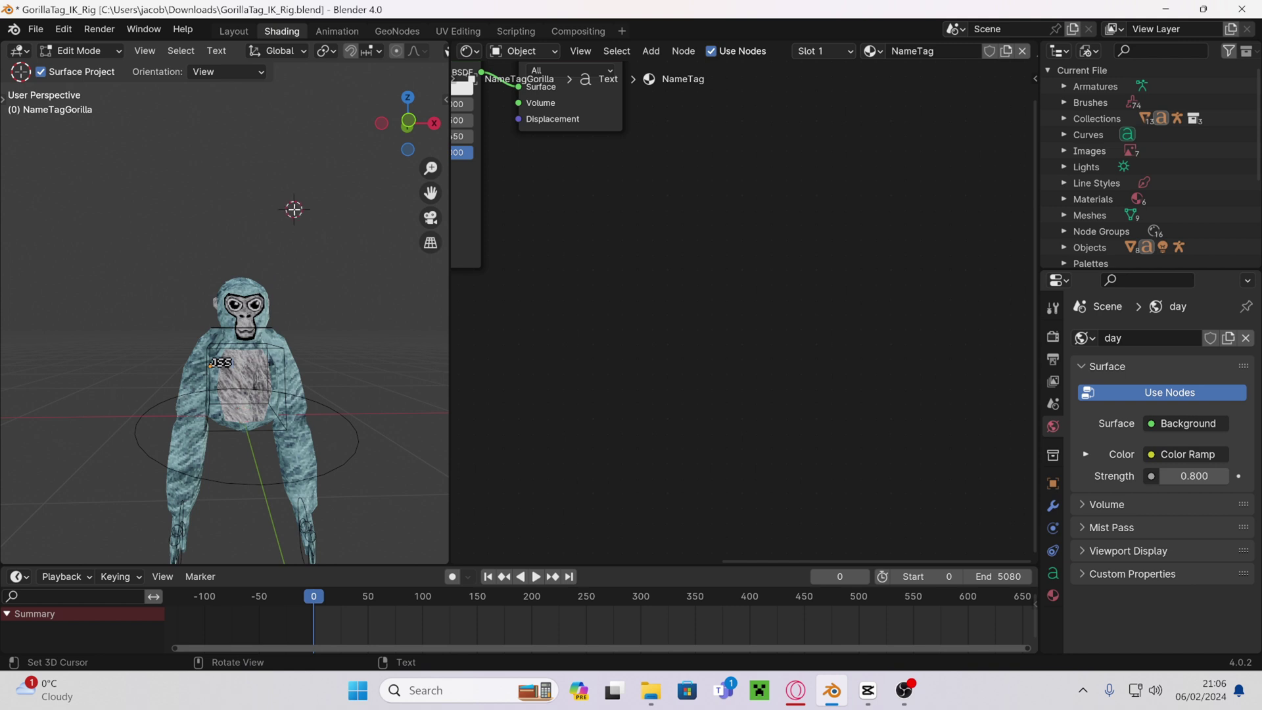
scroll(239, 293, "up", 1)
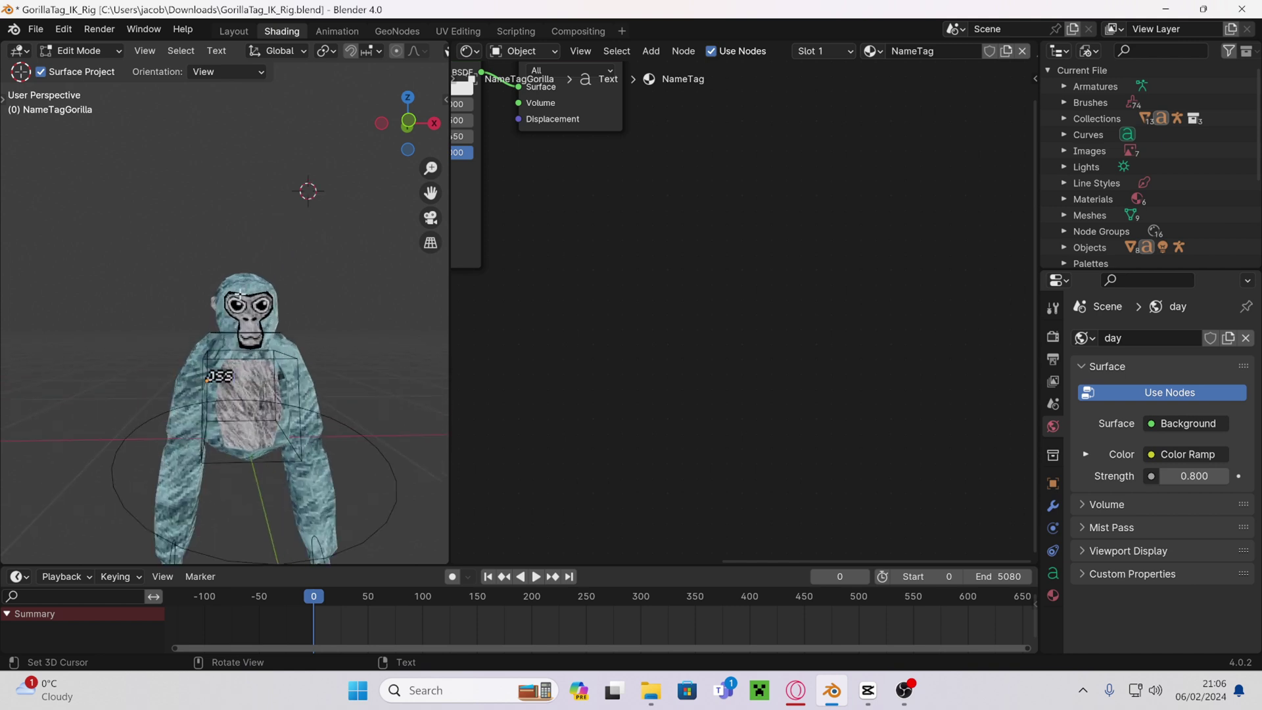
scroll(279, 324, "down", 3)
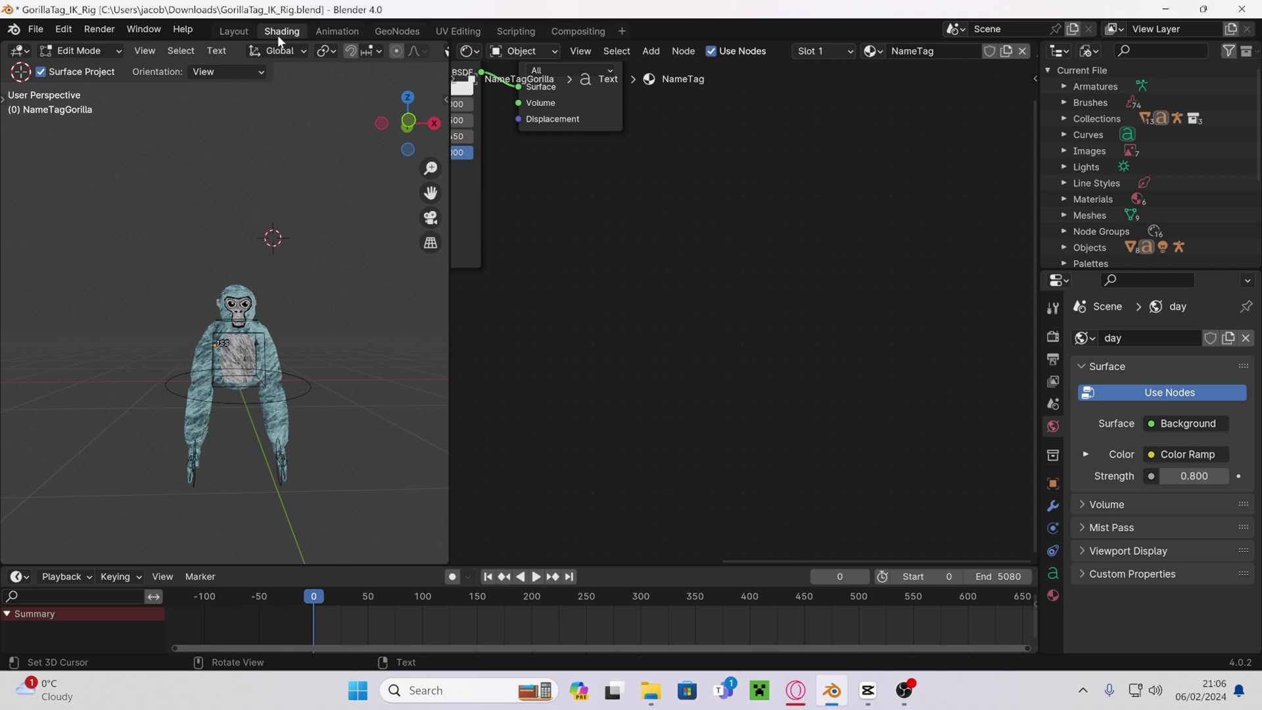
In the Layout workspace, import bananahat.fbx from the FBX files folder inside Downloads' Gorilla.tag.Stuff Cosmetics folder.
left_click(236, 30)
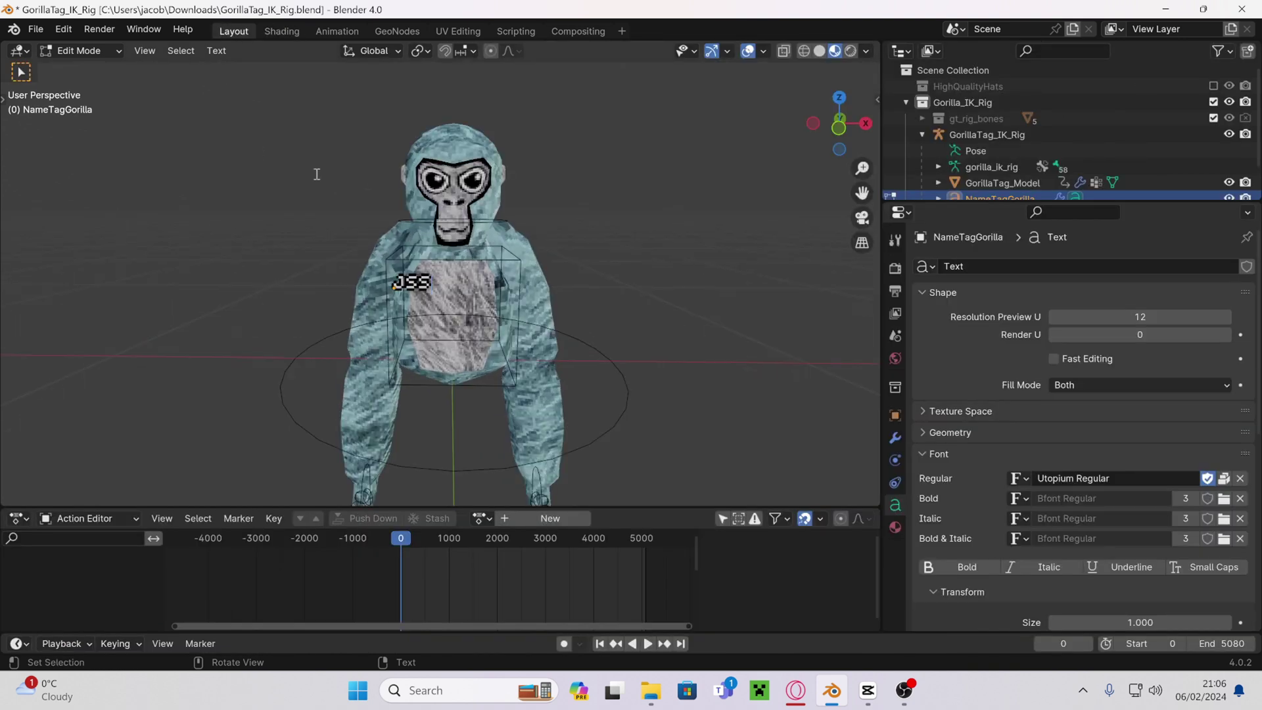
left_click(41, 31)
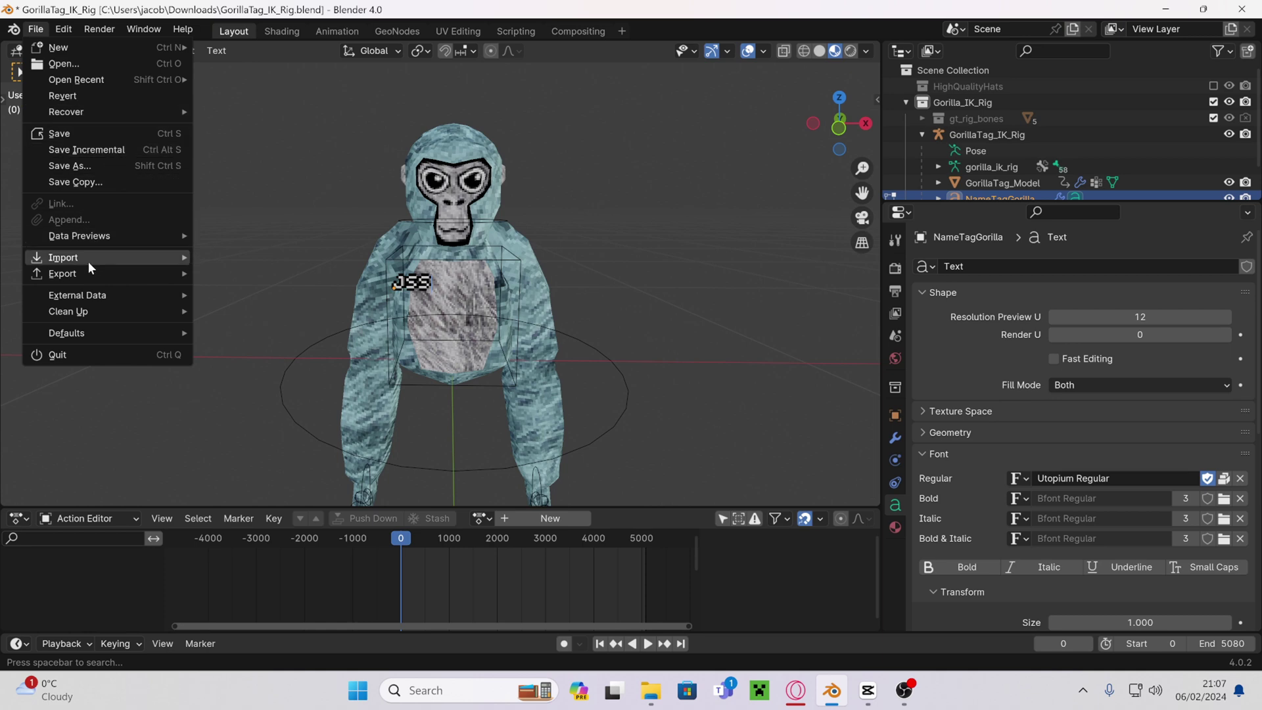
mouse_move(88, 262)
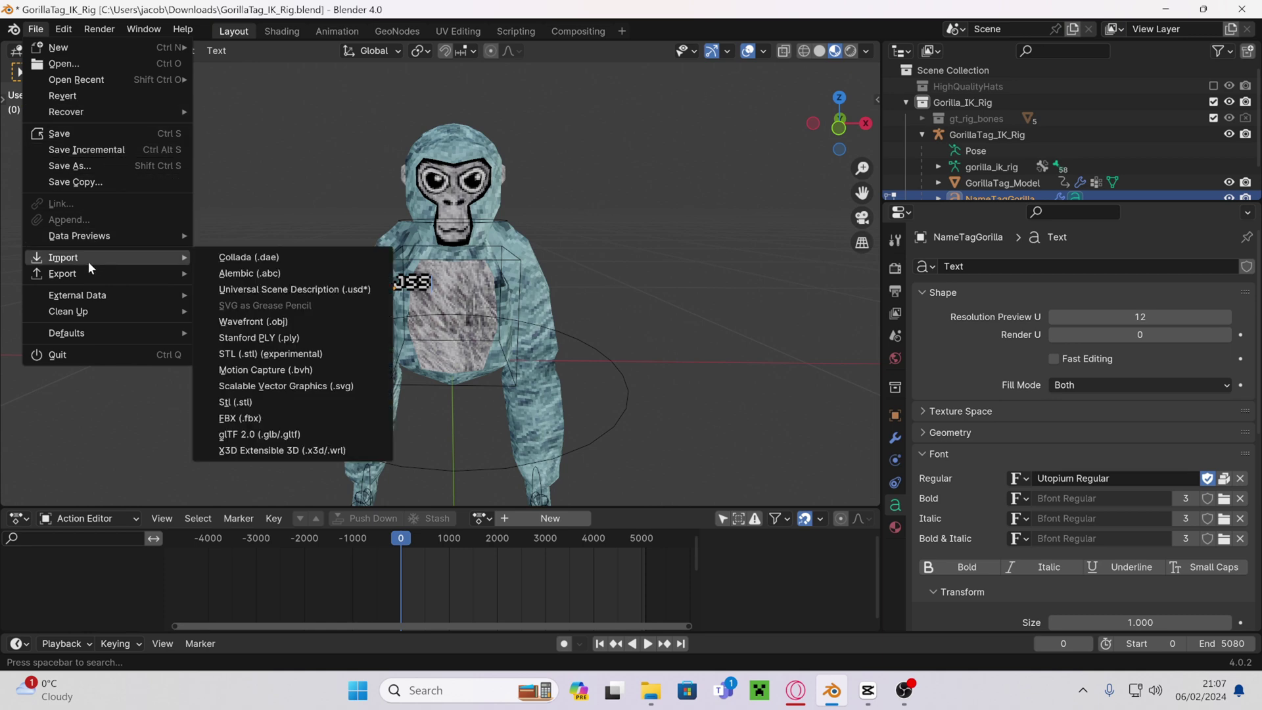
left_click(275, 415)
left_click(431, 231)
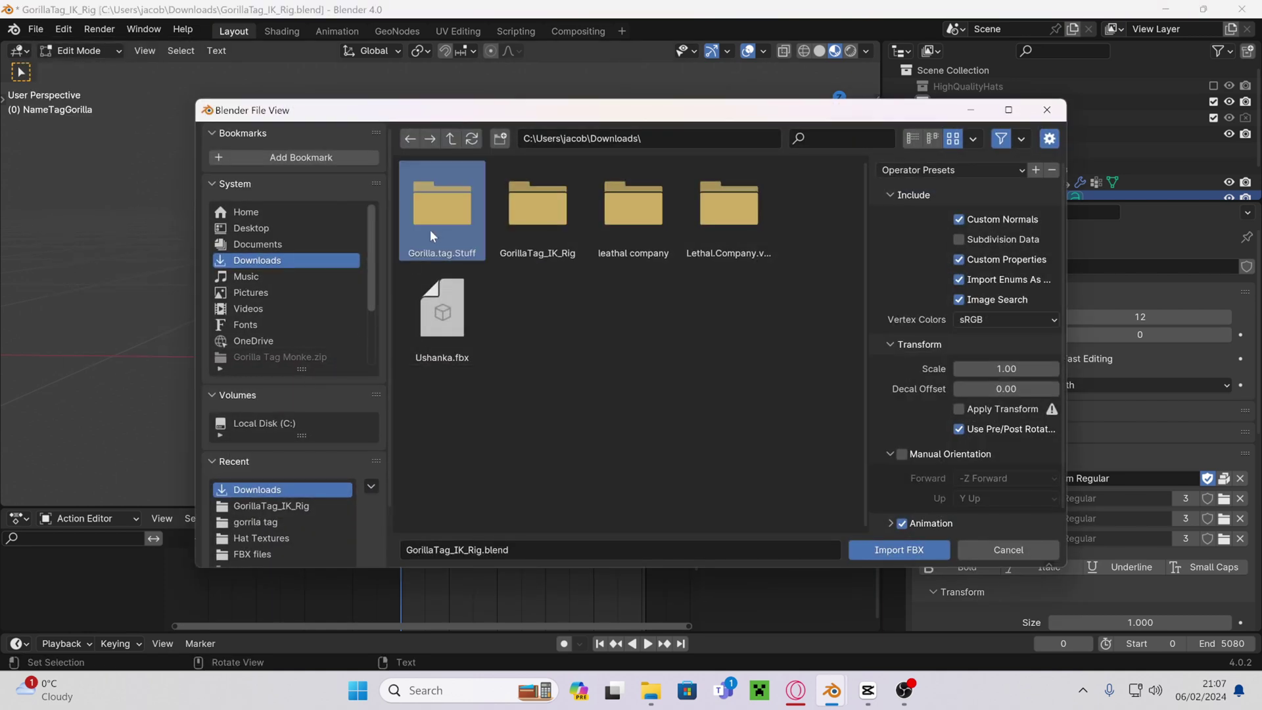
double_click(448, 208)
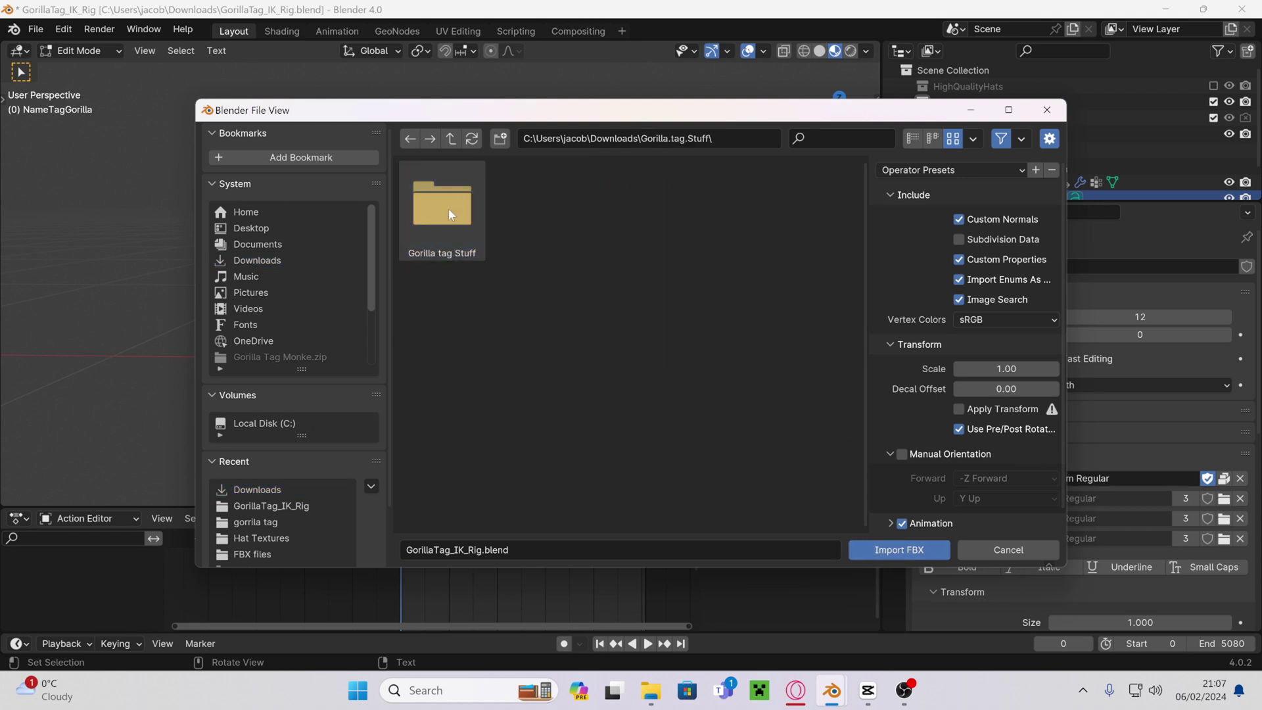
double_click(448, 208)
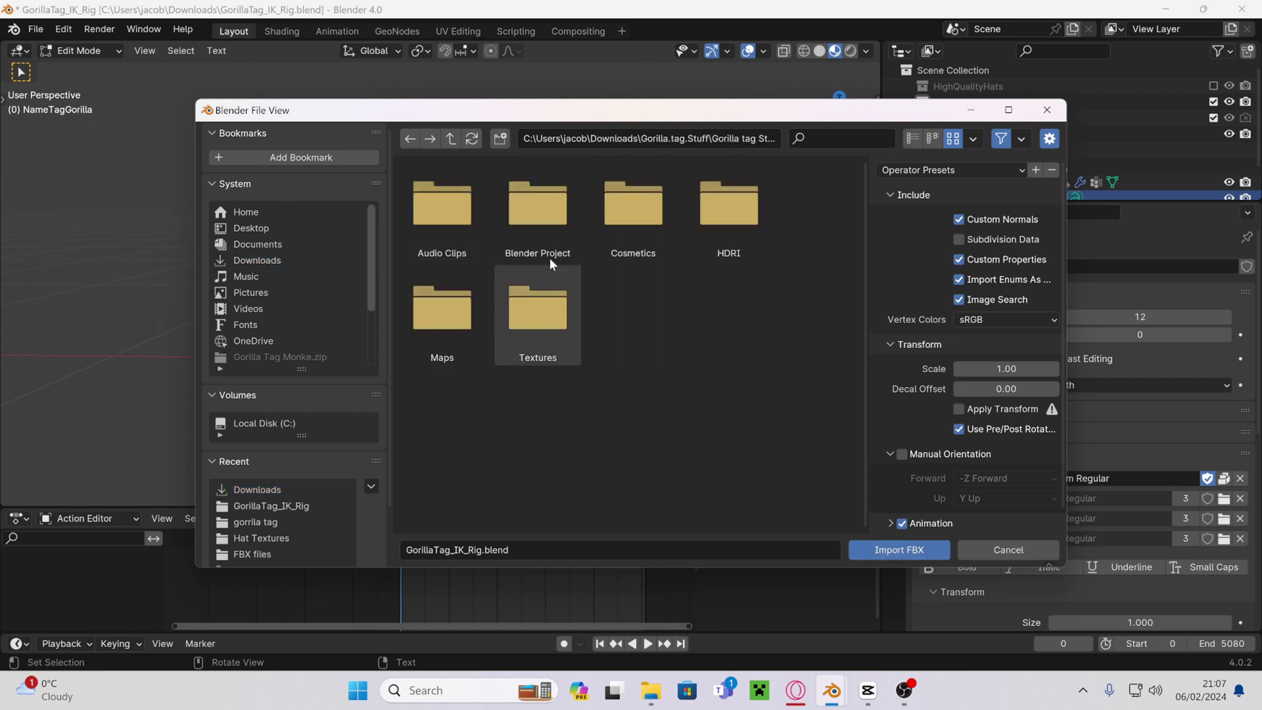
double_click(637, 233)
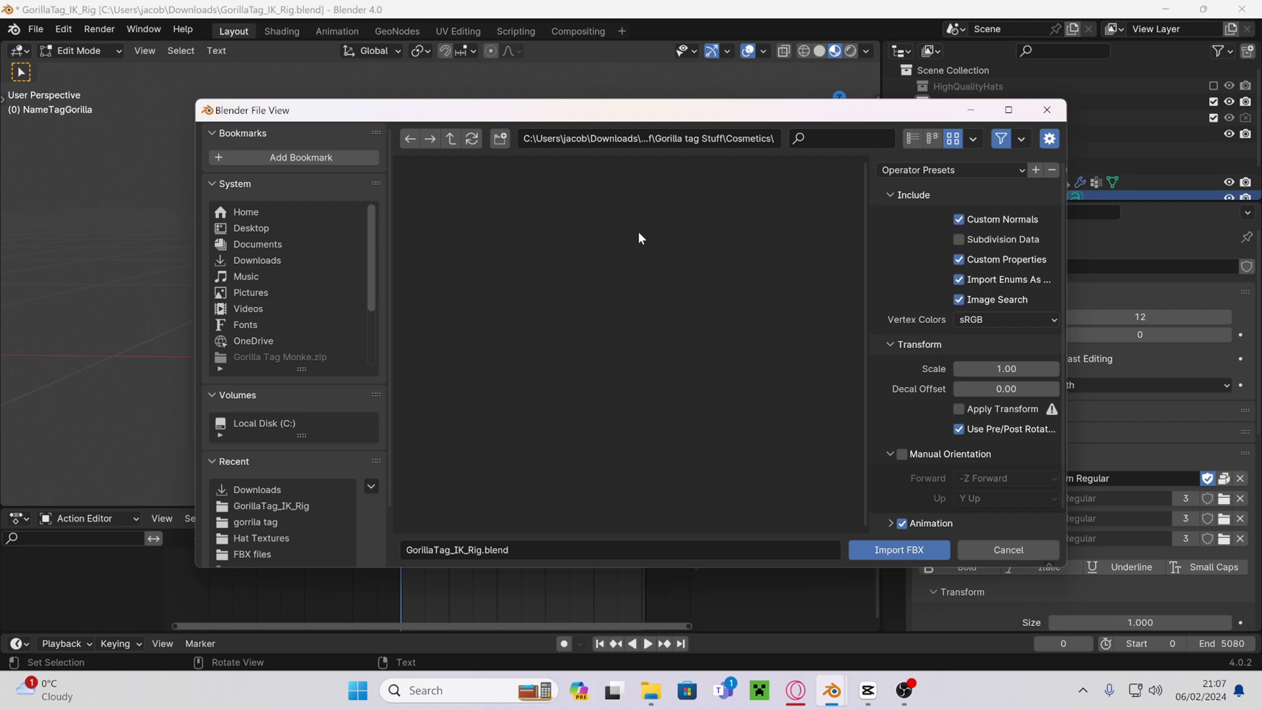
double_click(456, 207)
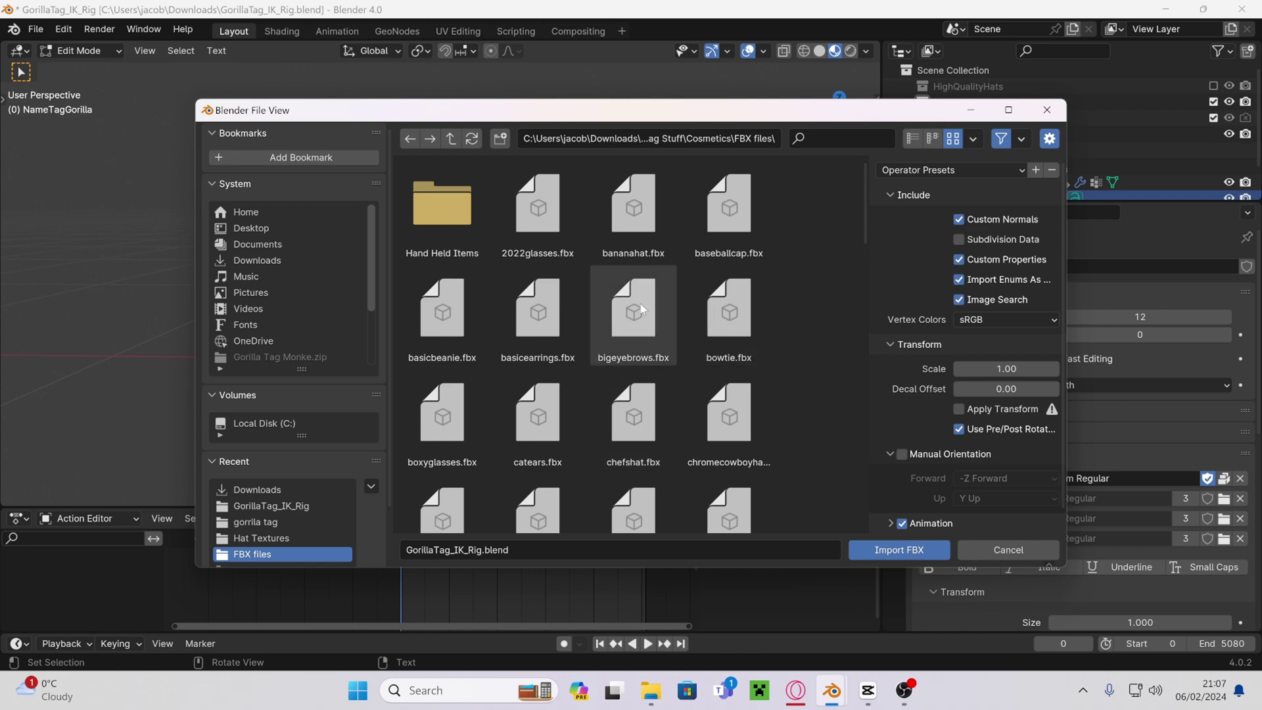
double_click(612, 230)
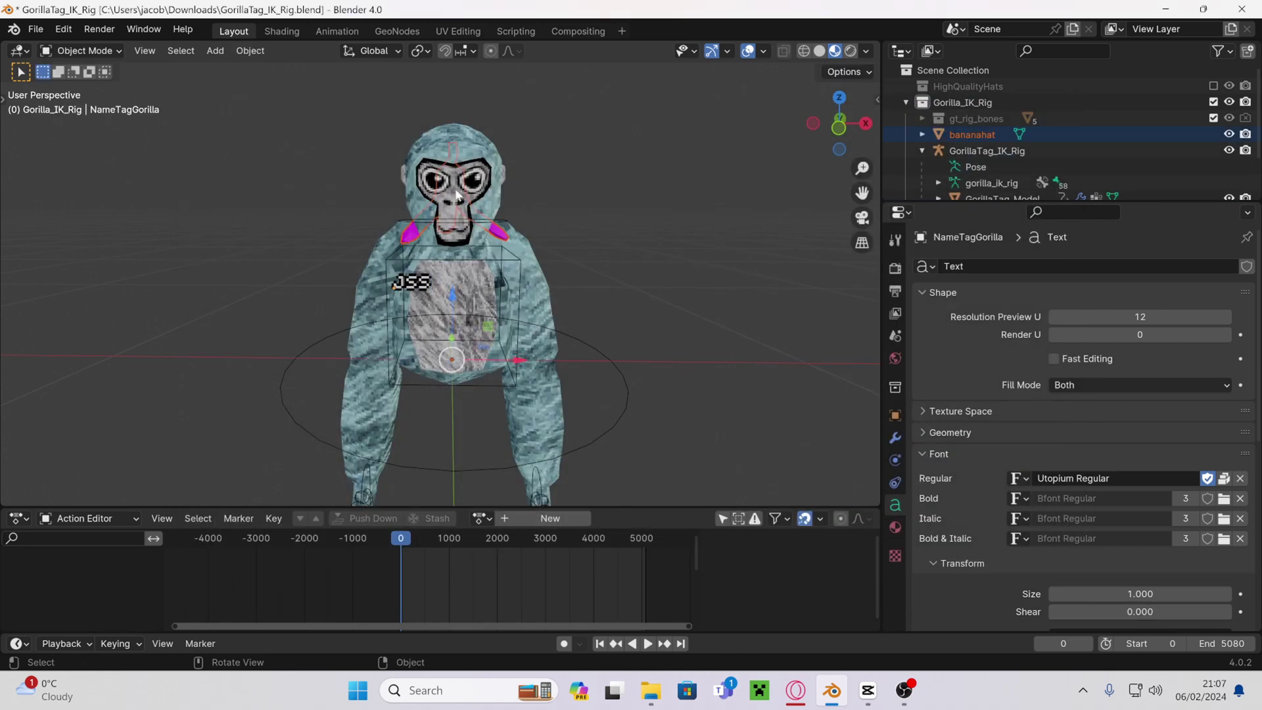
Move the imported banana hat straight up so it sits on top of the gorilla's head.
left_click_drag(447, 293, 451, 220)
scroll(472, 216, "up", 2)
scroll(472, 215, "down", 2)
mouse_move(538, 188)
middle_mouse_down()
mouse_move(536, 238)
mouse_move(570, 260)
mouse_move(721, 238)
mouse_move(763, 212)
mouse_move(677, 186)
mouse_move(570, 213)
mouse_move(417, 223)
mouse_move(518, 237)
mouse_move(553, 217)
mouse_move(539, 207)
middle_mouse_up()
Select the banana hat in the Shading workspace and bring up its hatlas material's DiffuseColor_Texture node.
left_click(273, 32)
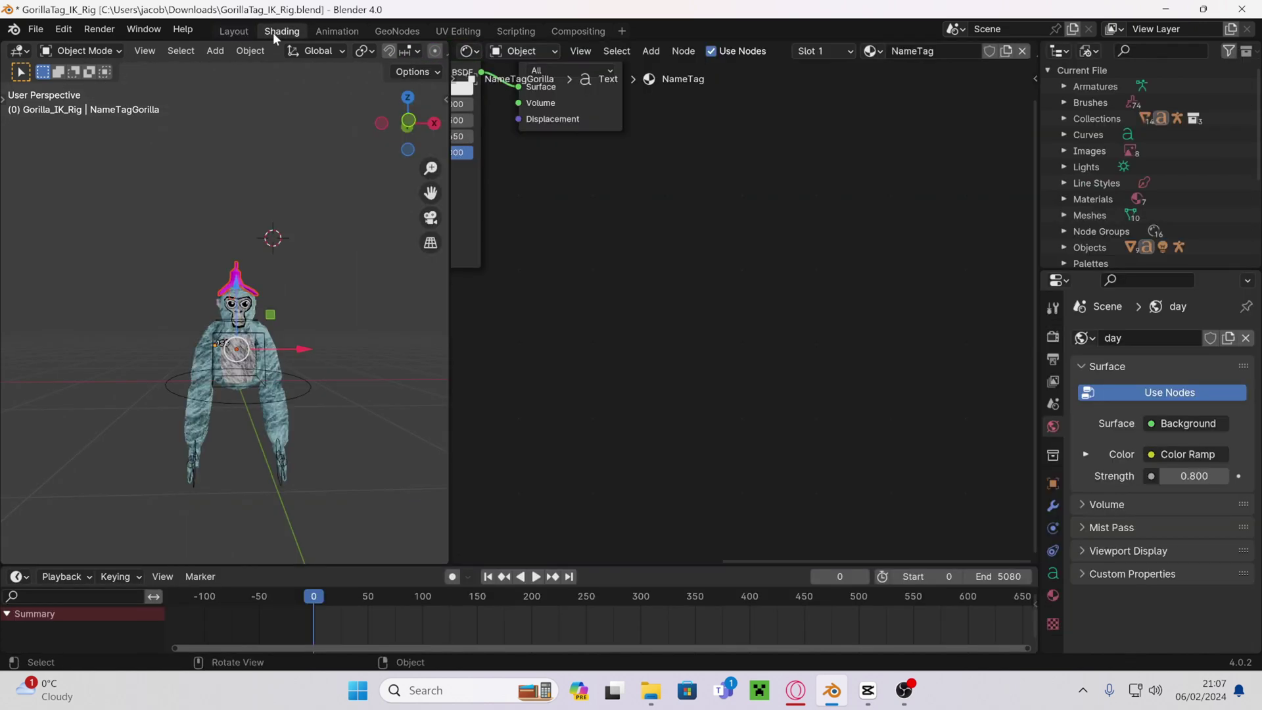
middle_click_drag(488, 127, 558, 171)
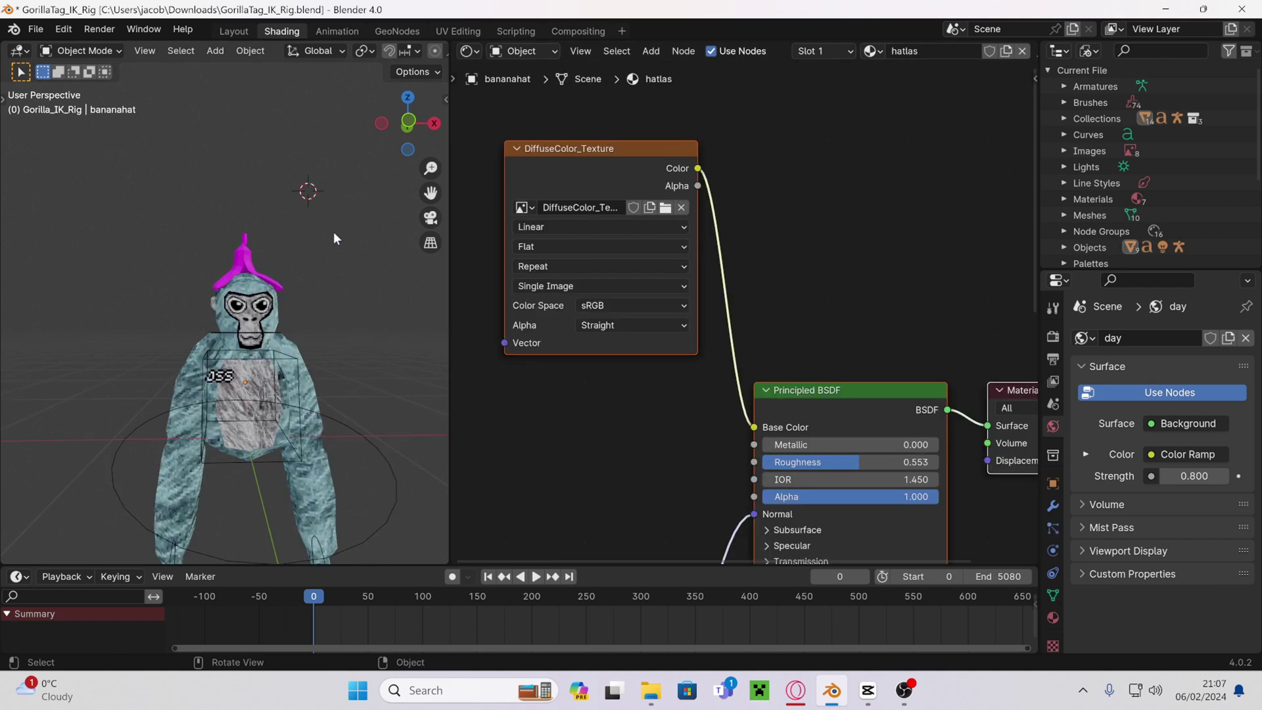
scroll(335, 238, "up", 2)
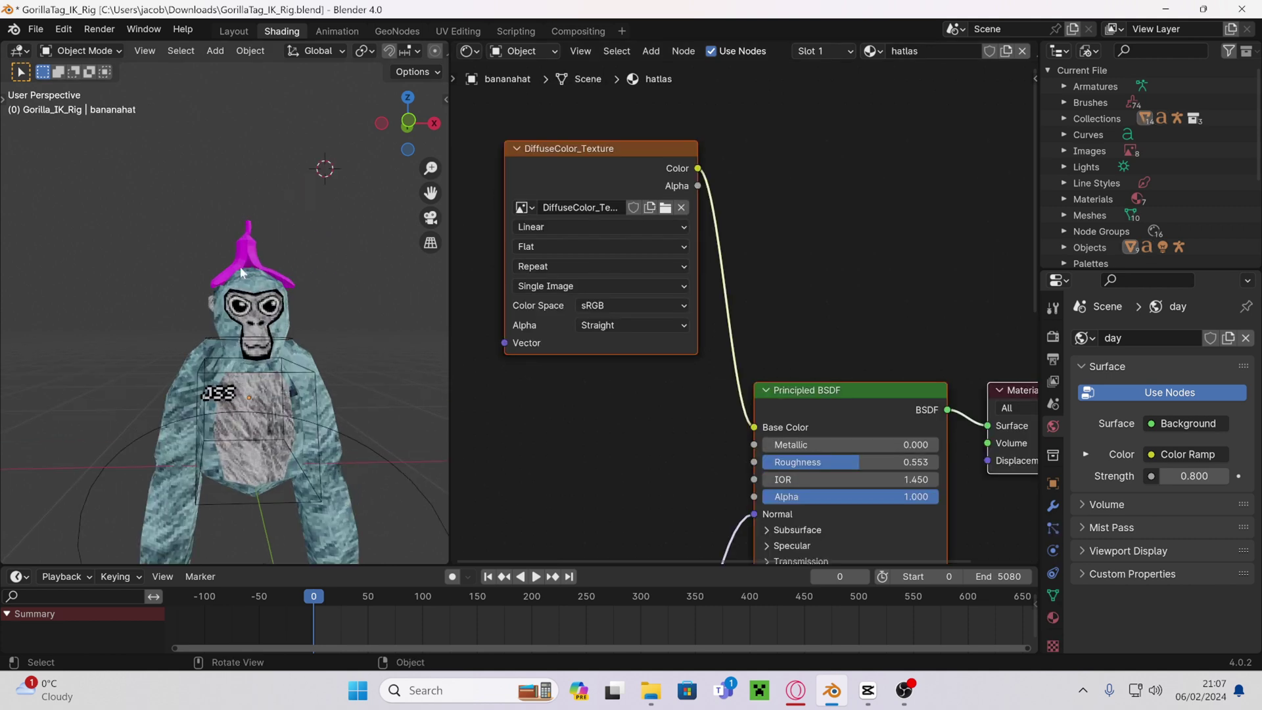
left_click(252, 258)
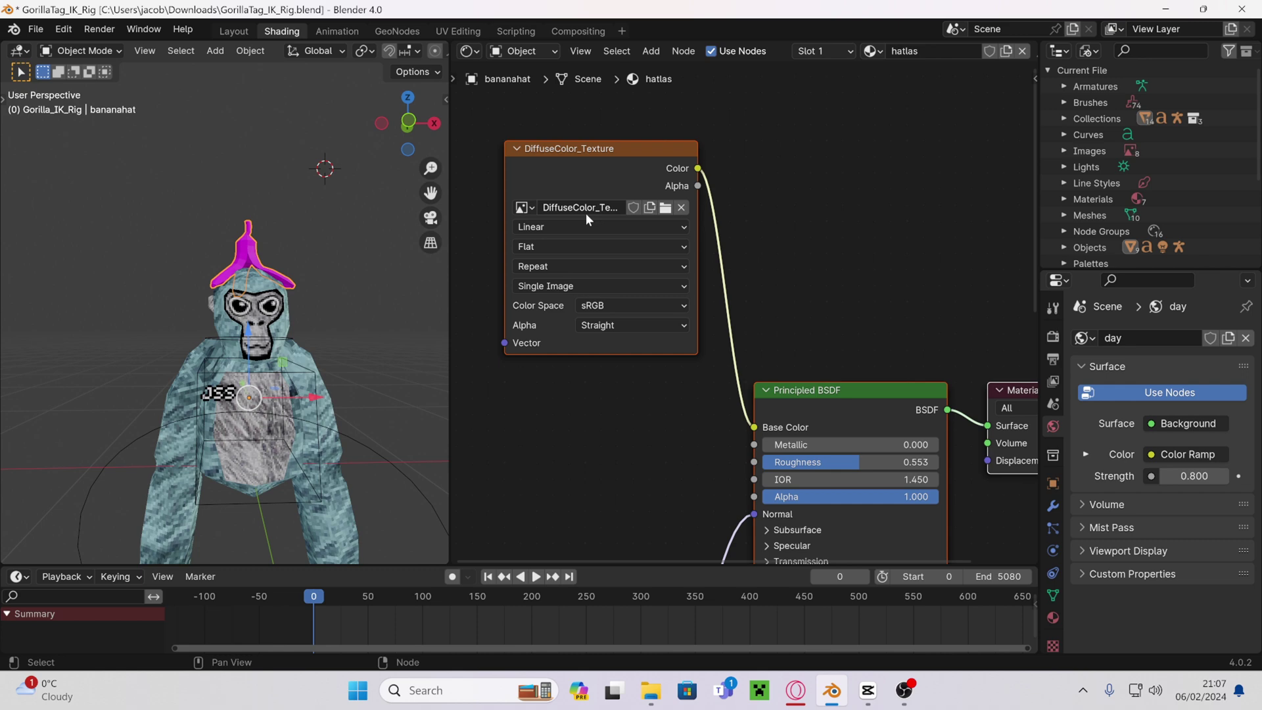
scroll(578, 220, "down", 2)
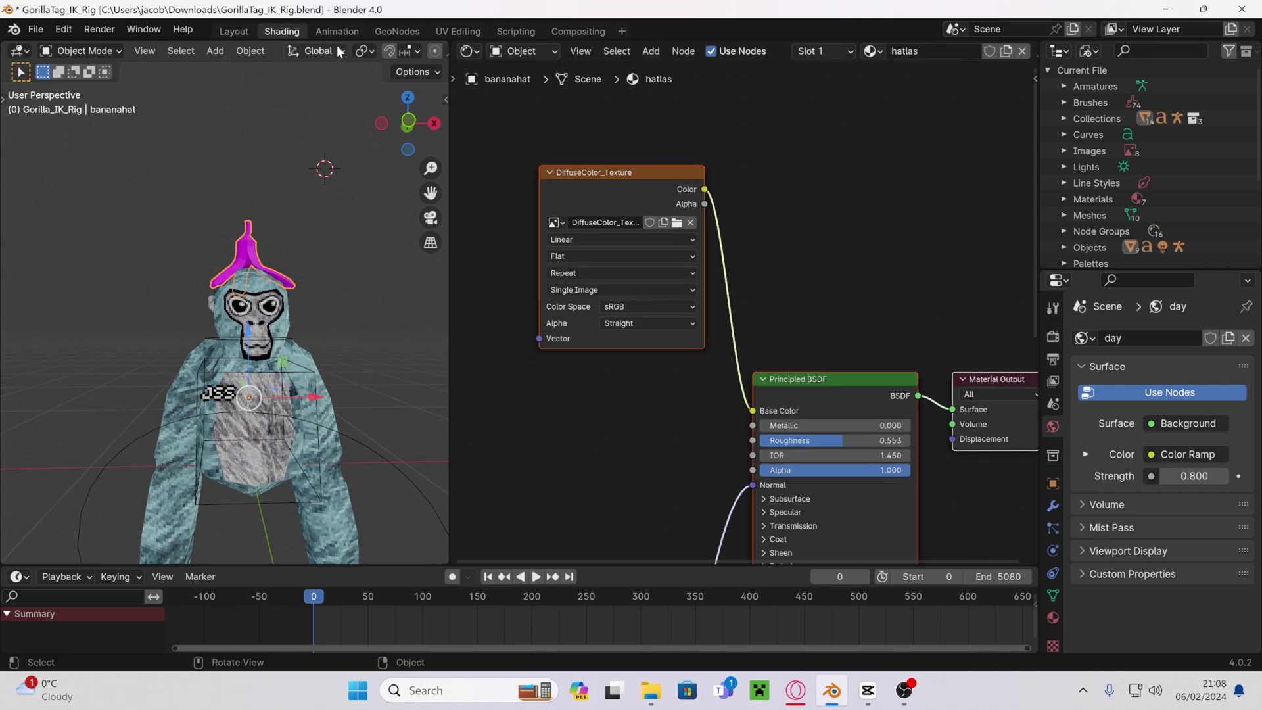
Load hatlas.png from the Cosmetics Hat Textures folder into the banana hat's diffuse texture node and check the hat.
left_click(675, 224)
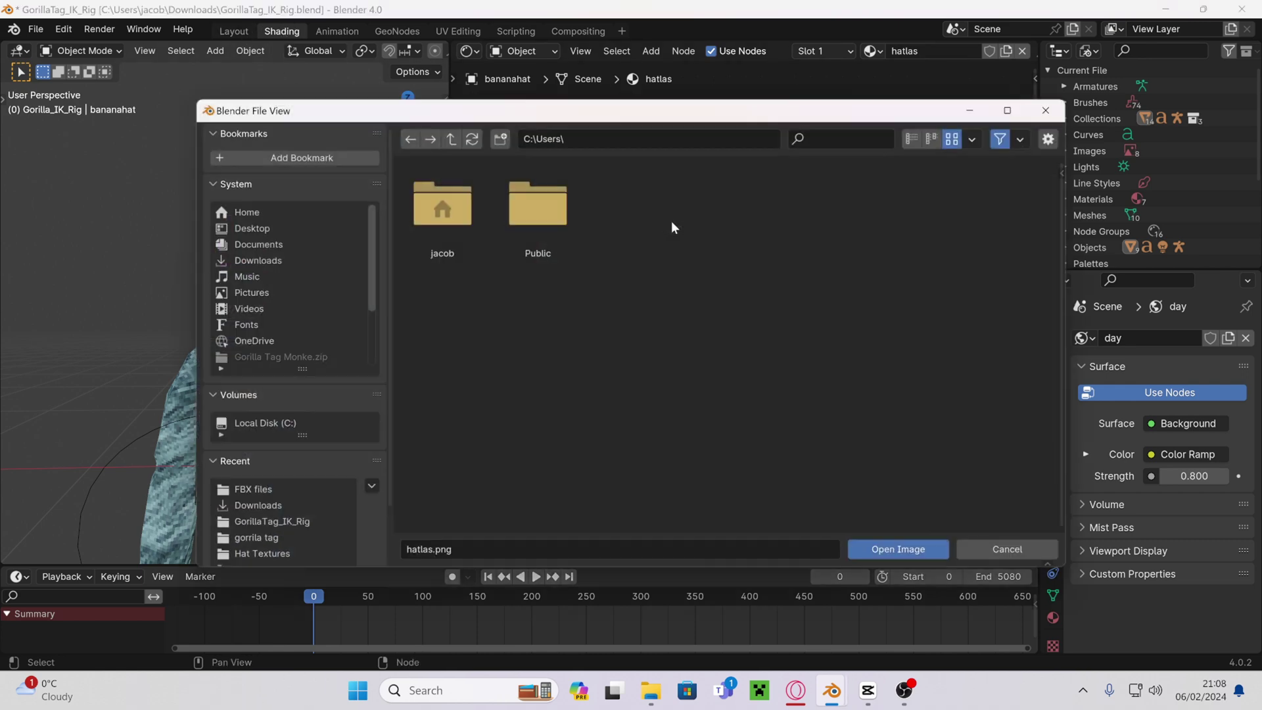
left_click(282, 258)
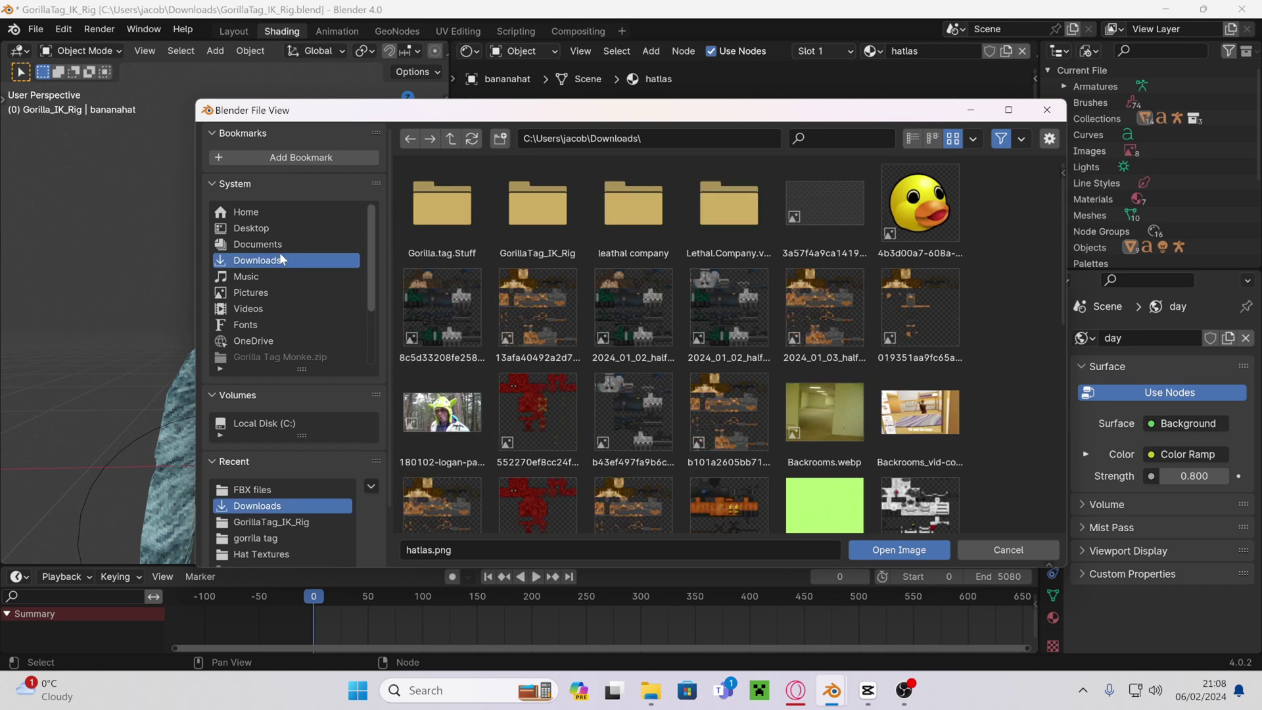
double_click(439, 223)
double_click(439, 220)
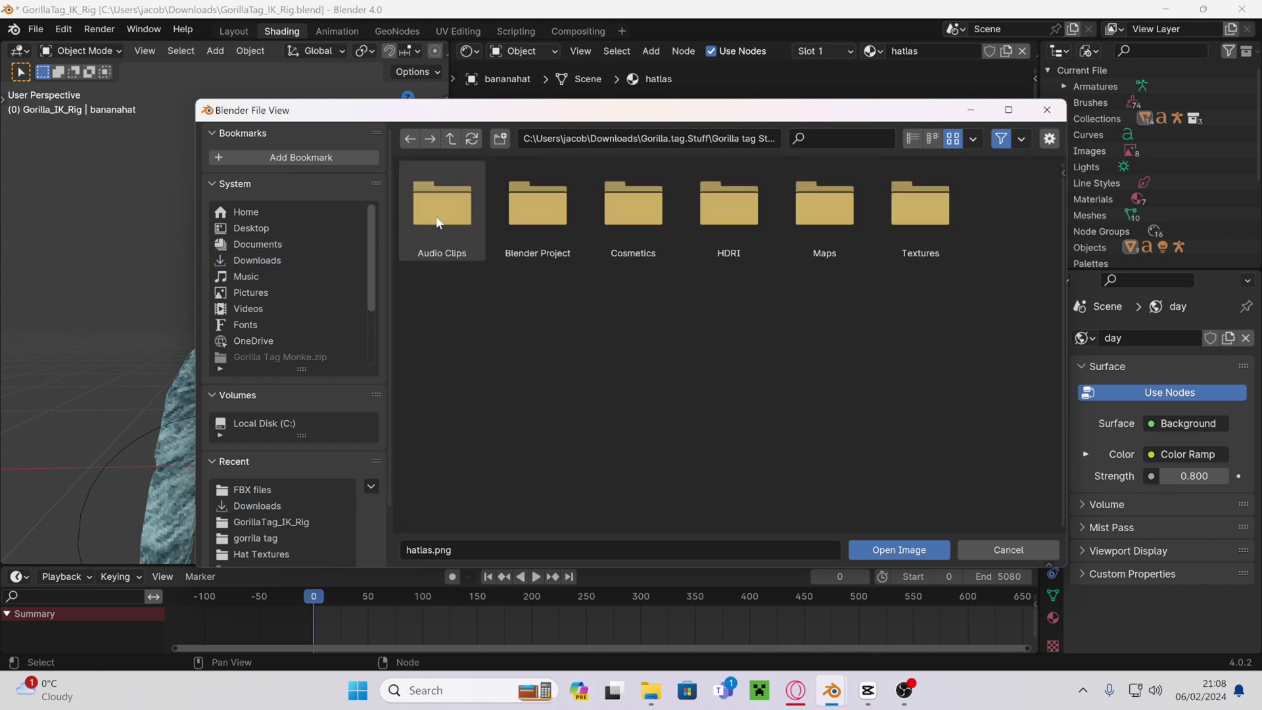
double_click(645, 226)
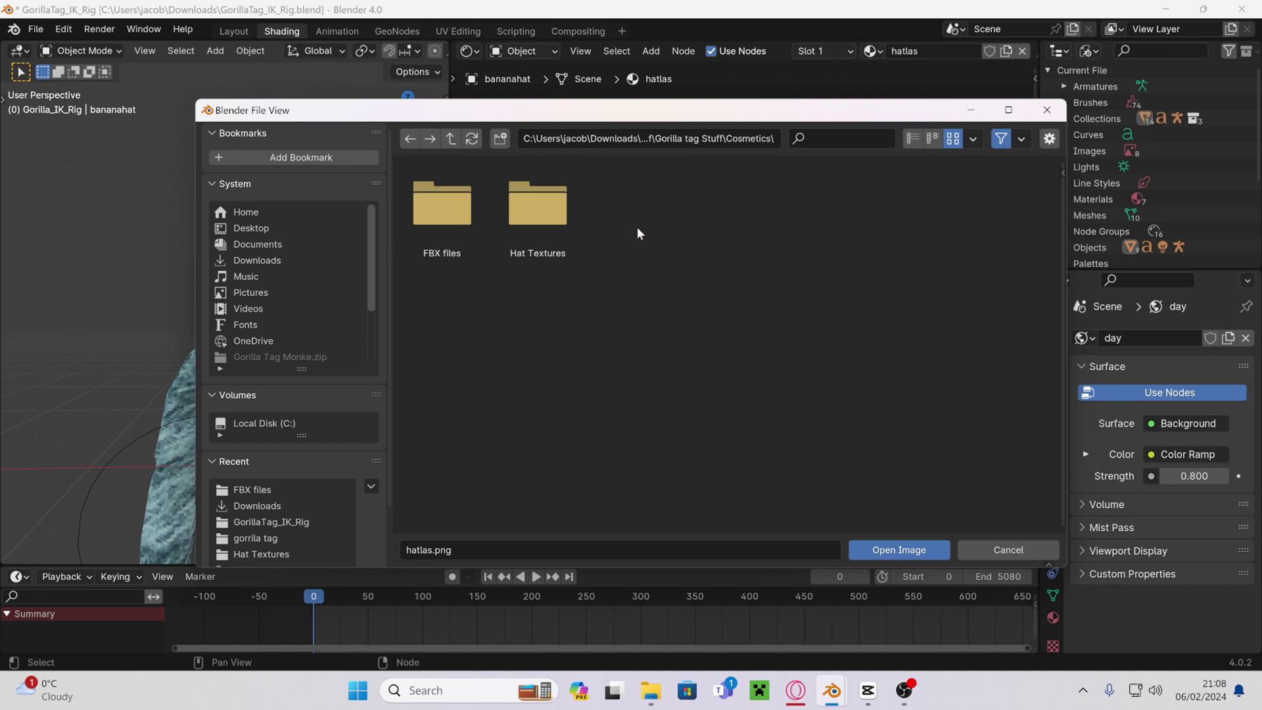
double_click(546, 224)
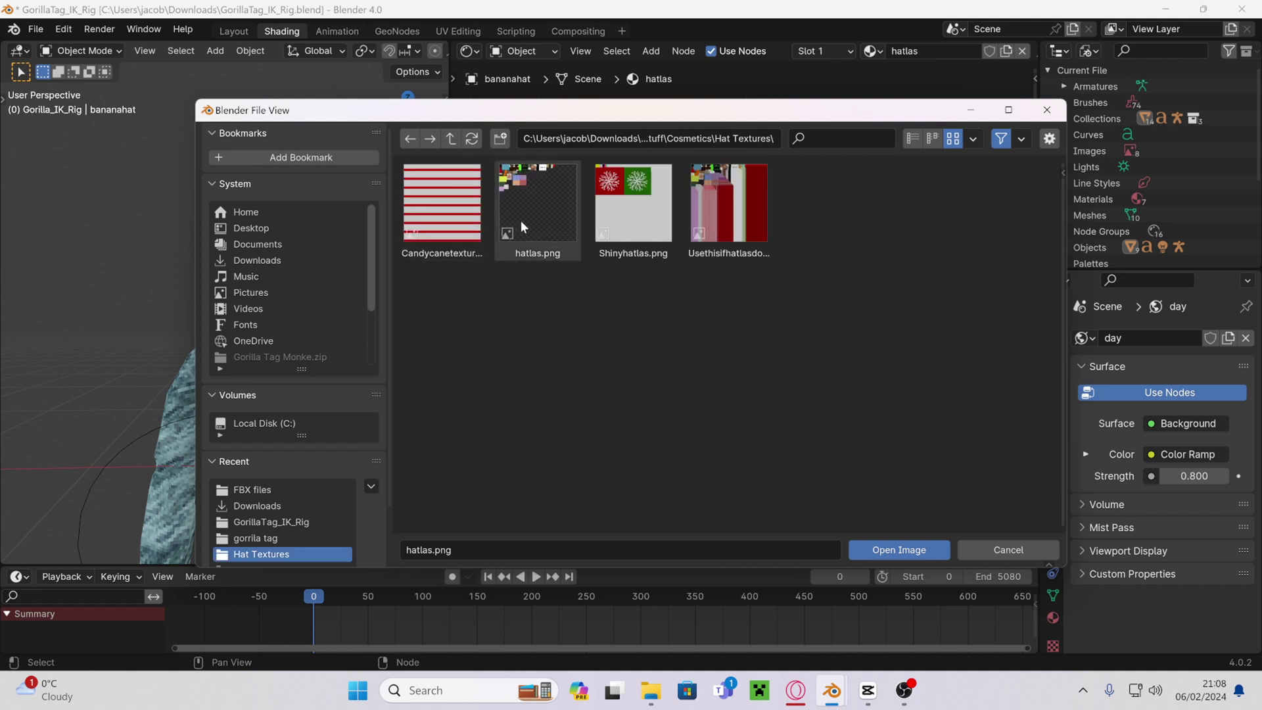
left_click(864, 547)
scroll(258, 254, "up", 4)
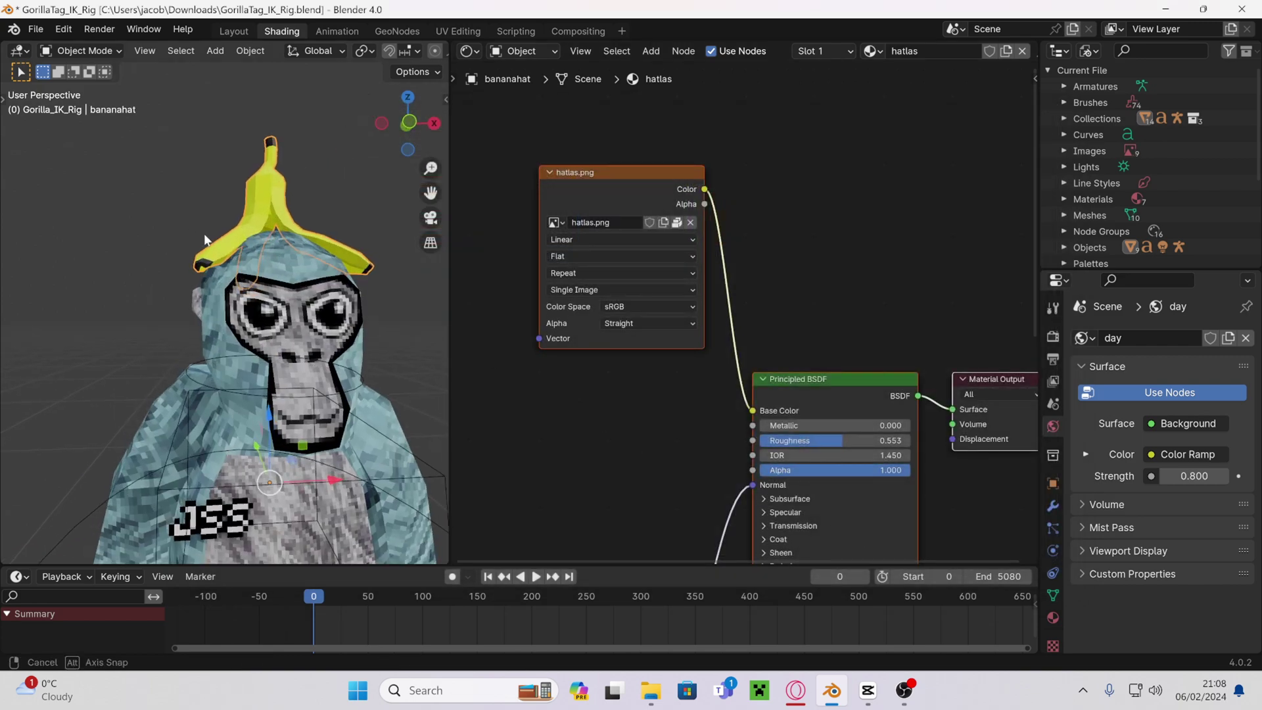
middle_click_drag(203, 234, 278, 128)
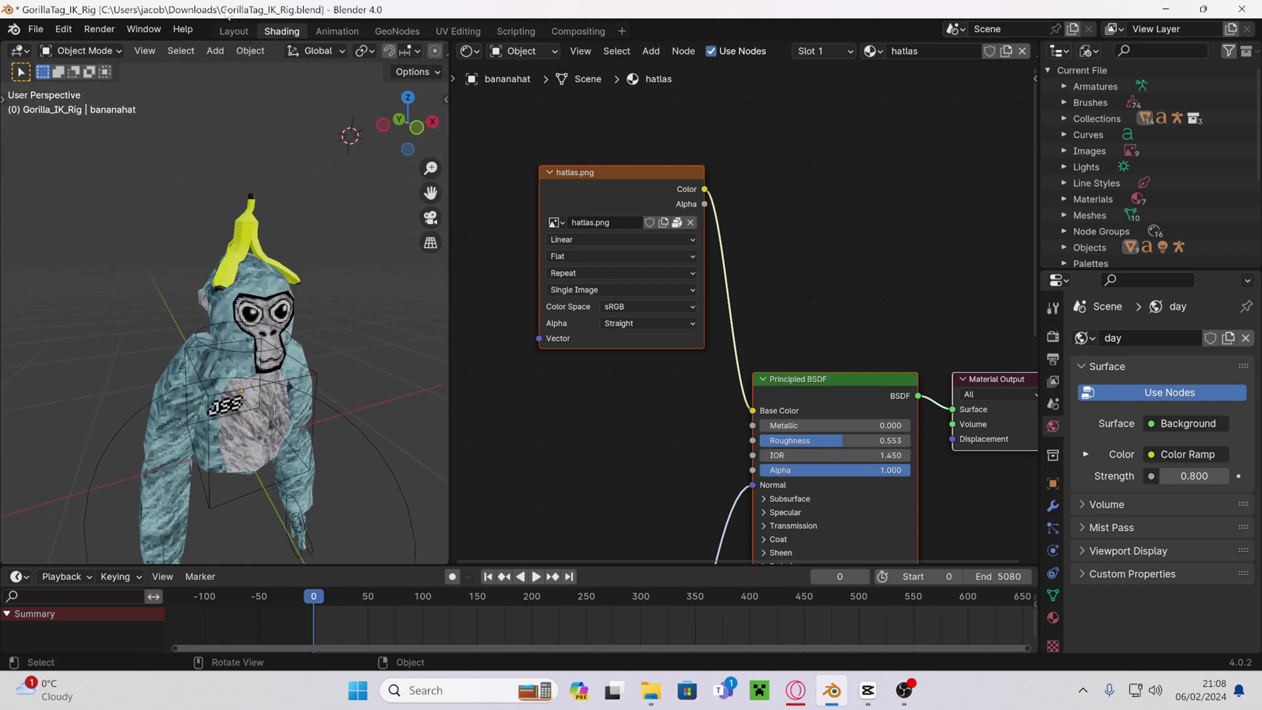
Return to the Layout workspace, select the GorillaTag_IK_Rig armature and switch it to Pose Mode.
left_click(233, 31)
middle_click_drag(477, 253, 462, 218)
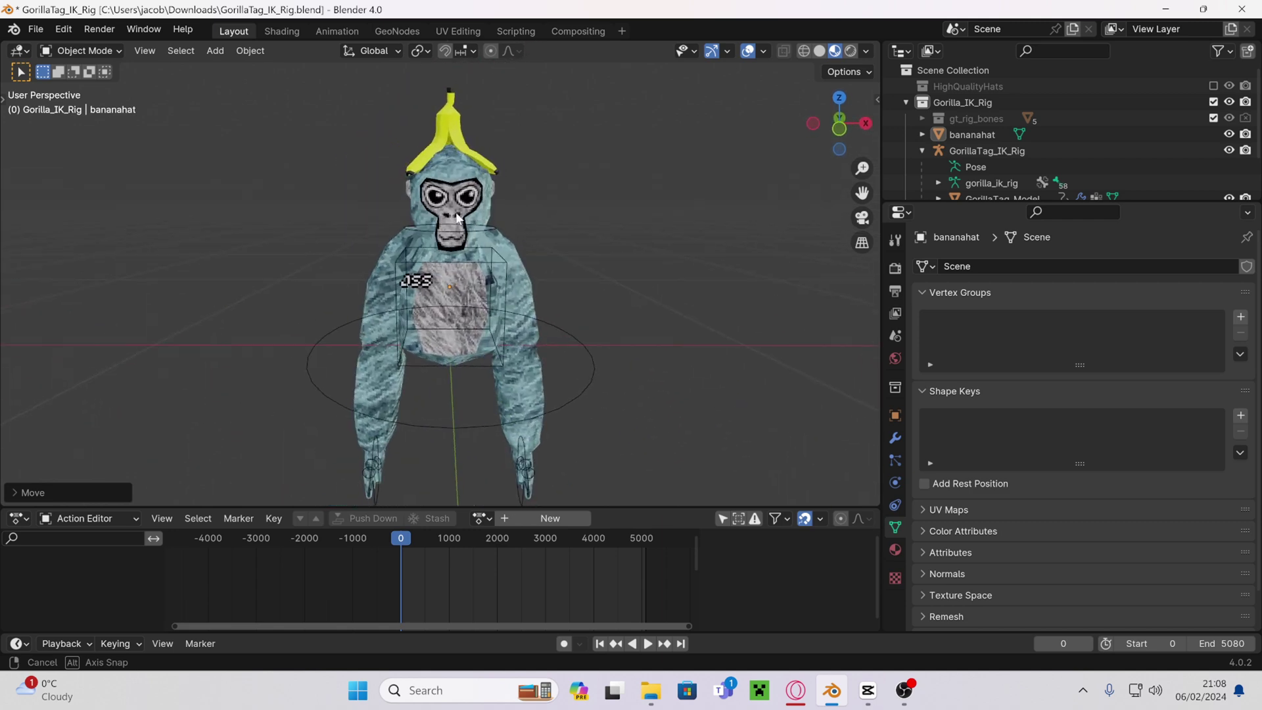
left_click(462, 281)
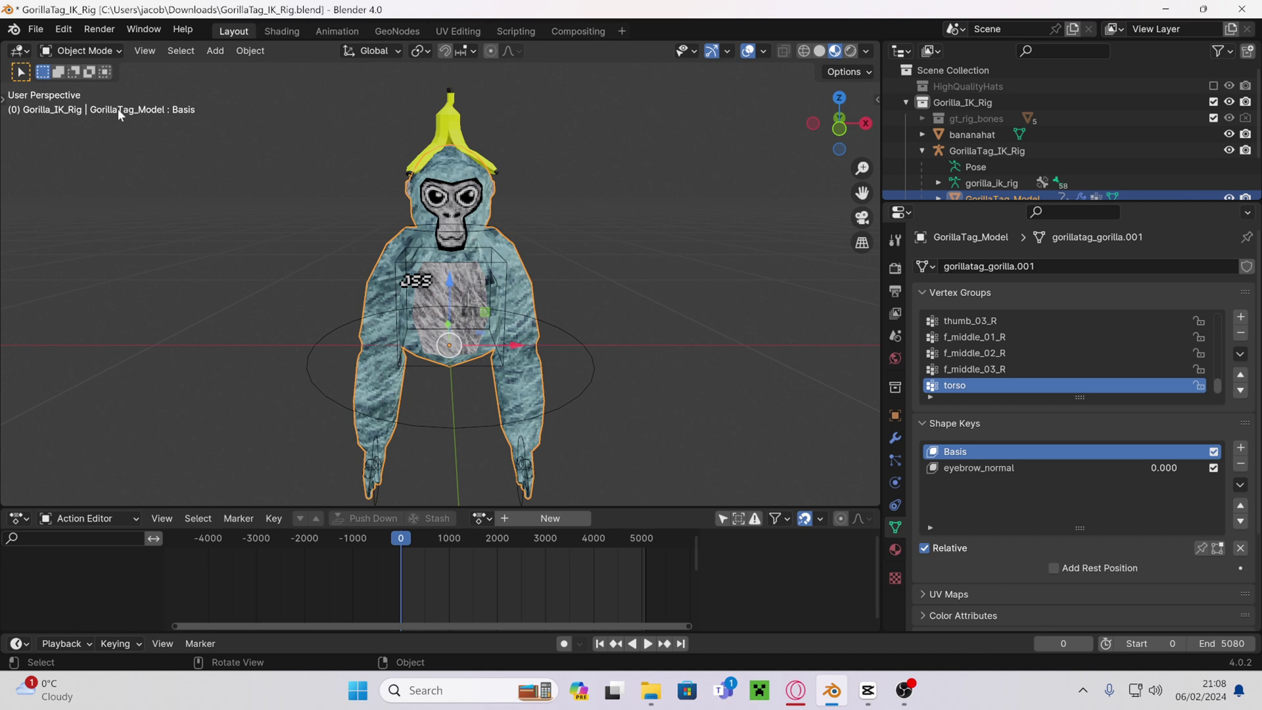
left_click(433, 426)
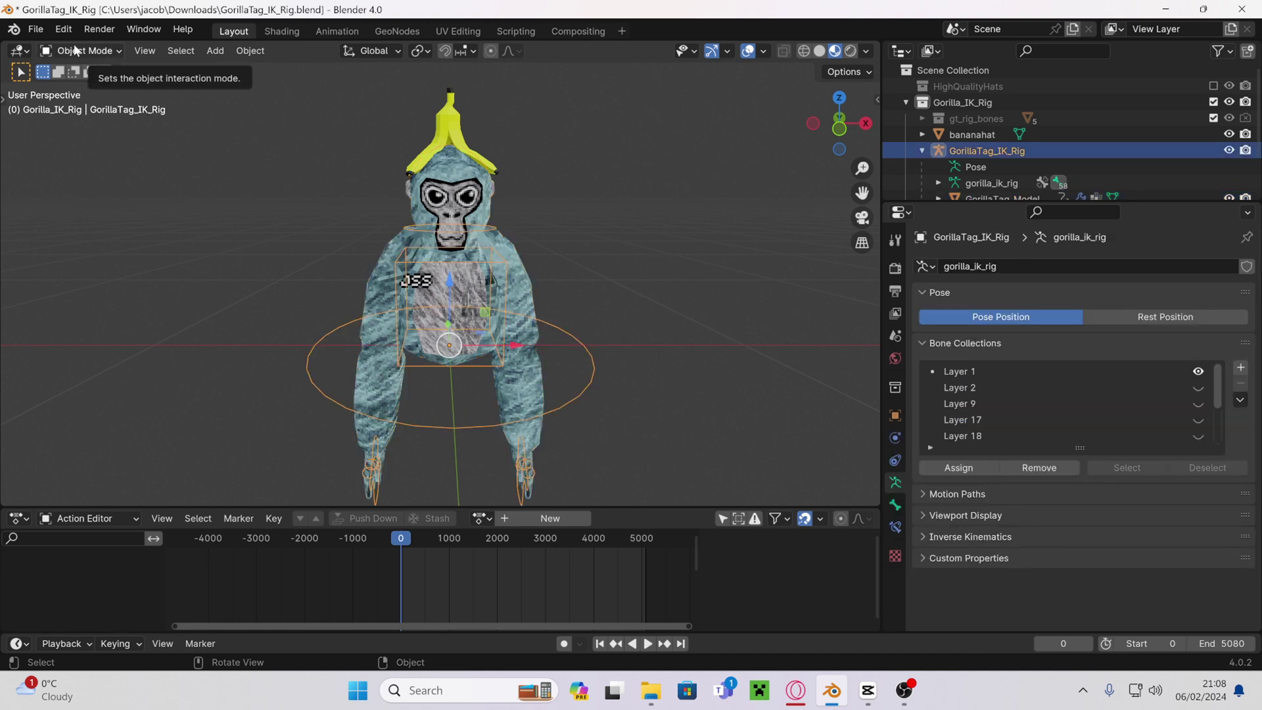
left_click(87, 53)
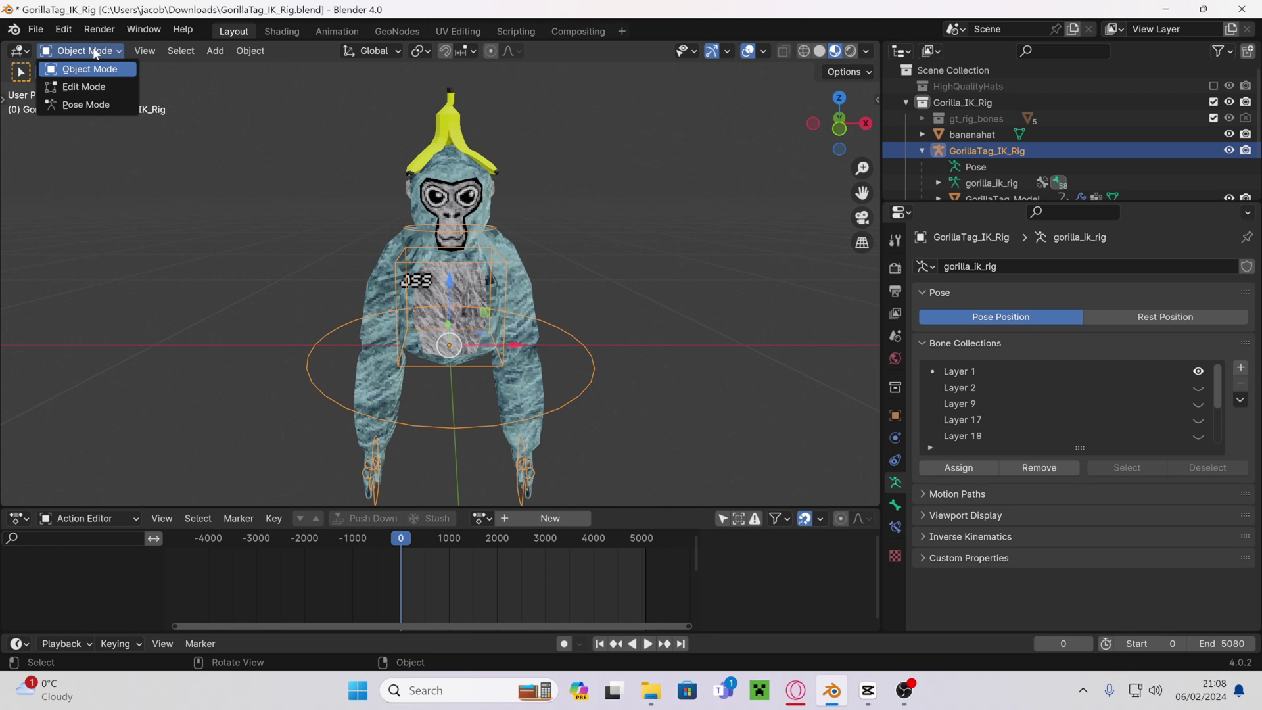
left_click(84, 105)
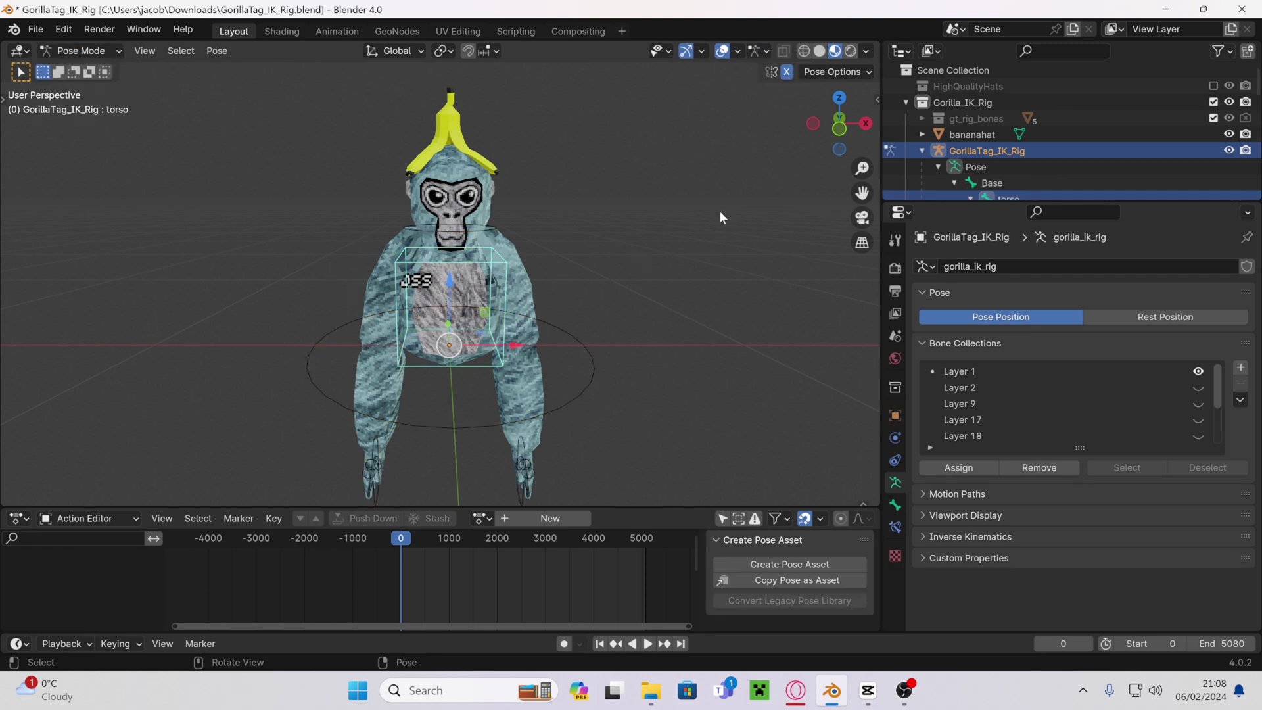
With X mirroring on, raise the right hand controller about 0.3 m along the Z axis.
left_click(371, 454)
key("g")
key("z")
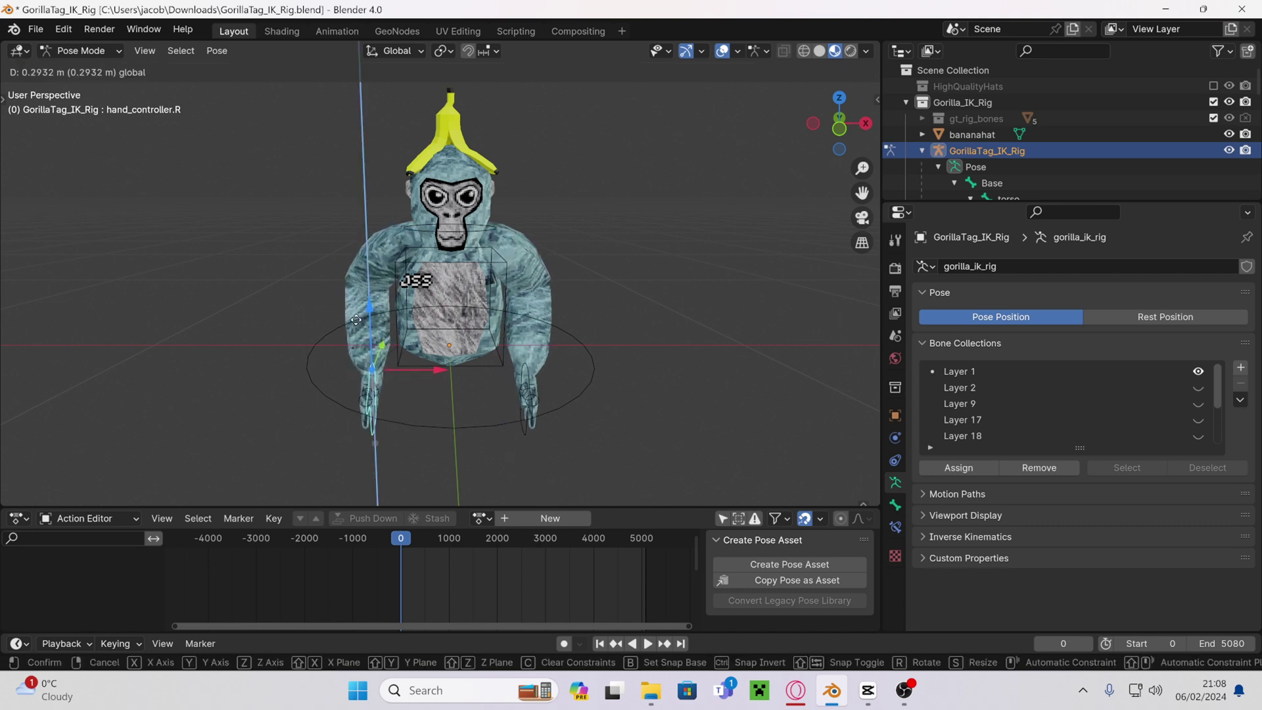
left_click(434, 323)
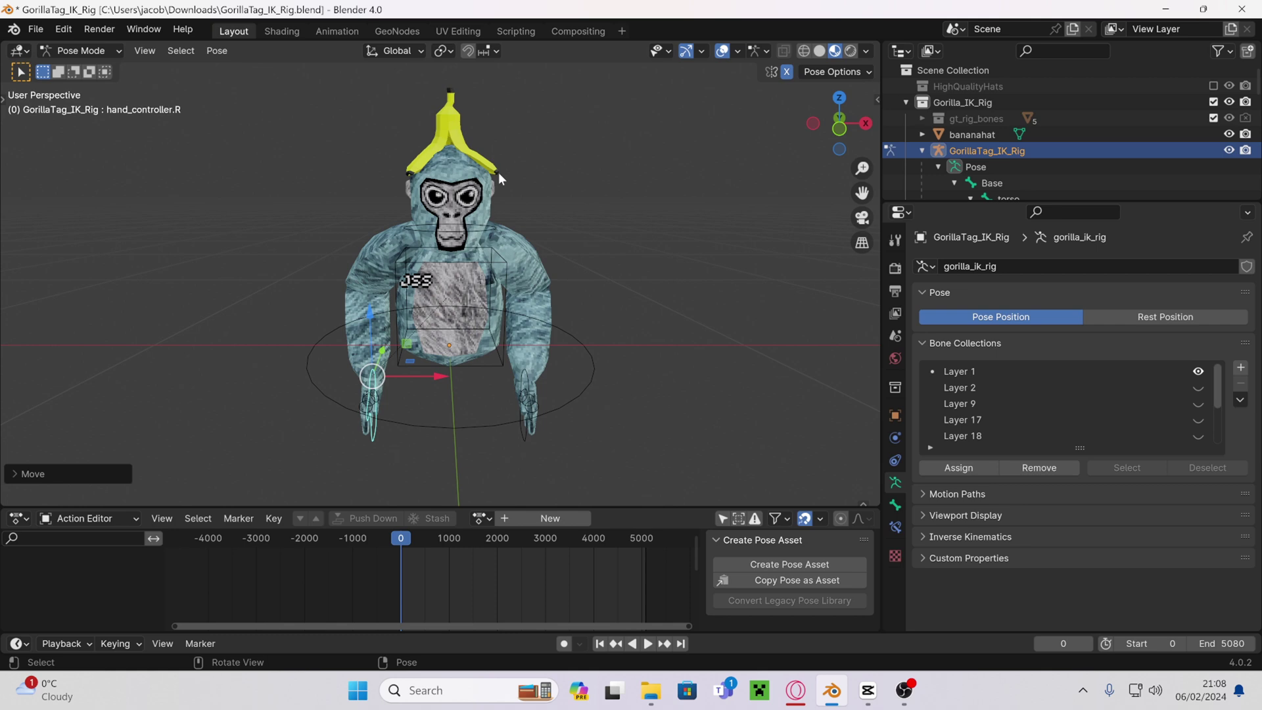
middle_click_drag(478, 214, 439, 153)
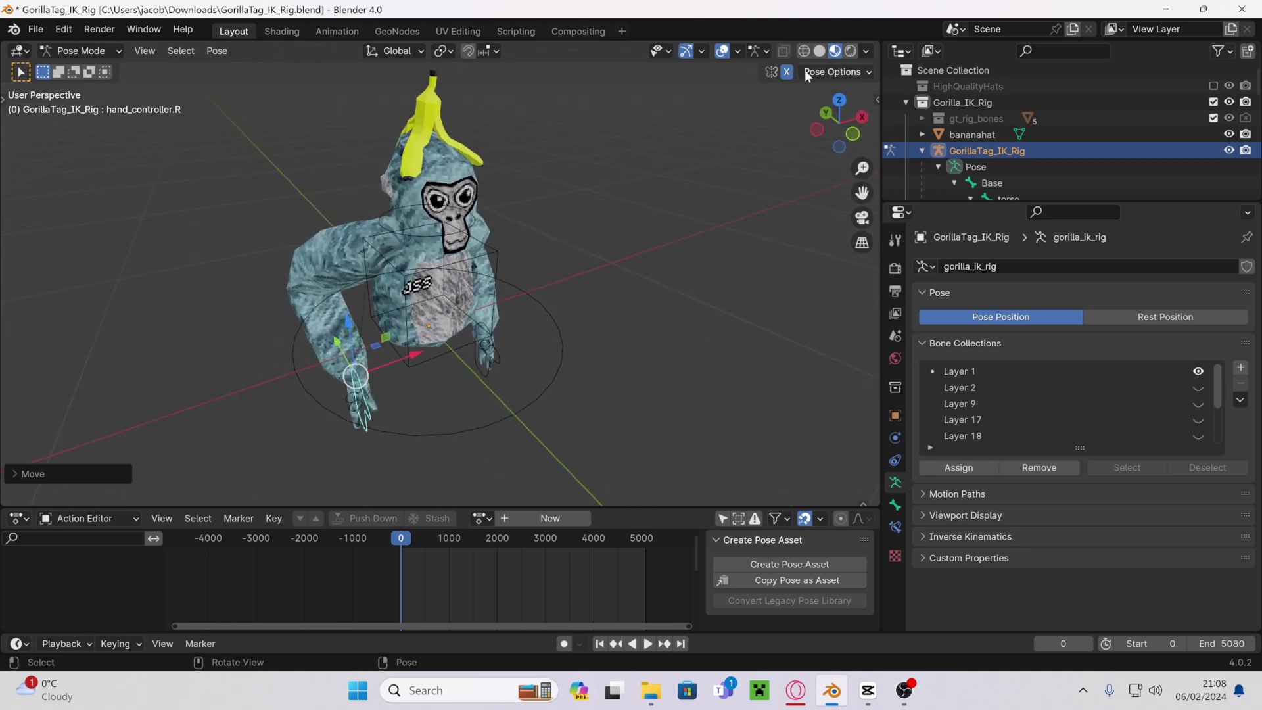
With X mirroring off, move the right and left hand controllers outward individually along the X axis.
left_click_drag(397, 352, 296, 353)
middle_click_drag(426, 288, 397, 300)
left_click(534, 373)
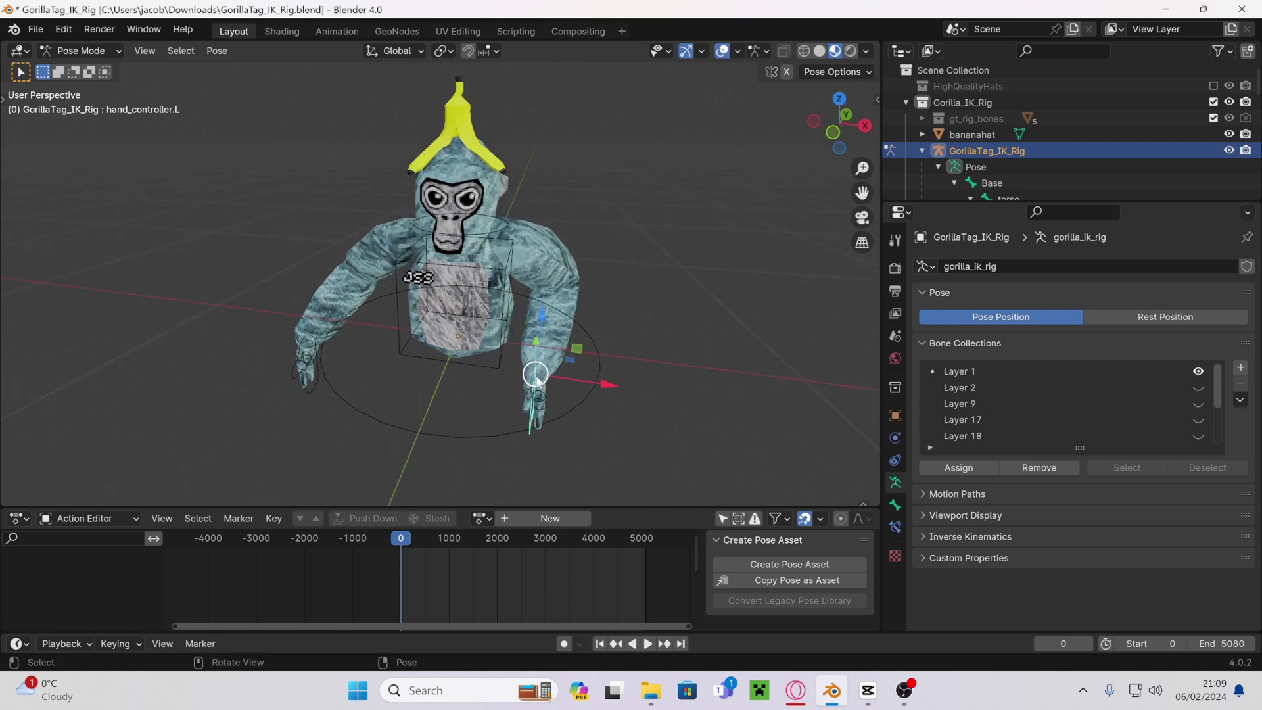
left_click_drag(582, 380, 663, 380)
Undo the individual outward movements of the hand controllers.
key("ctrl+z")
key("ctrl+z")
key("ctrl+z")
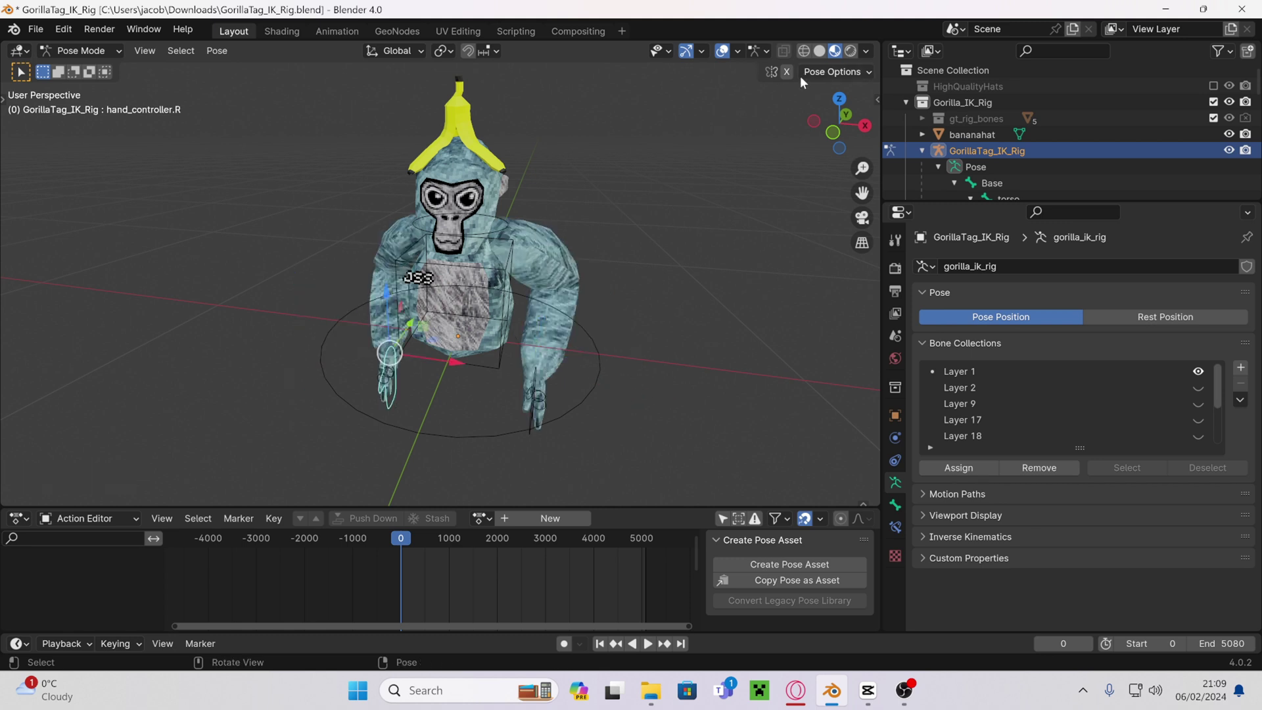
With X mirroring on, move the right hand controller outward so both arms spread symmetrically.
left_click_drag(446, 361, 368, 327)
middle_click_drag(373, 322, 451, 279)
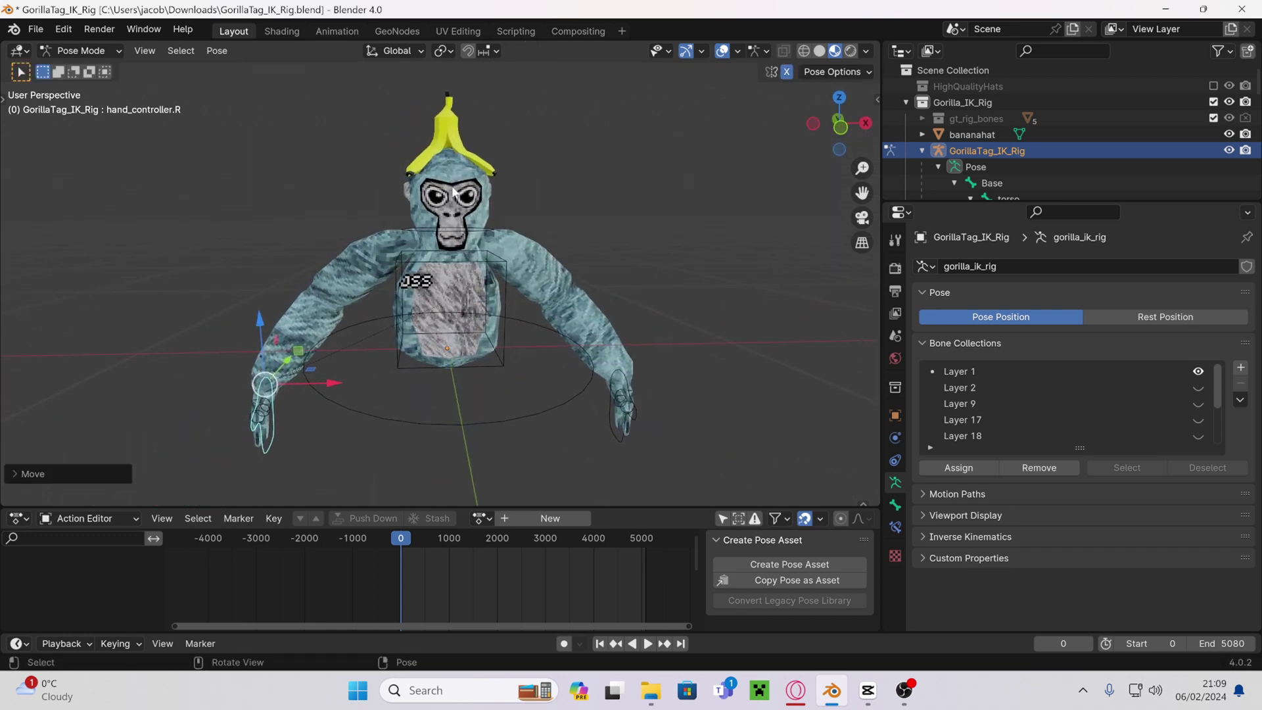
left_click(450, 231)
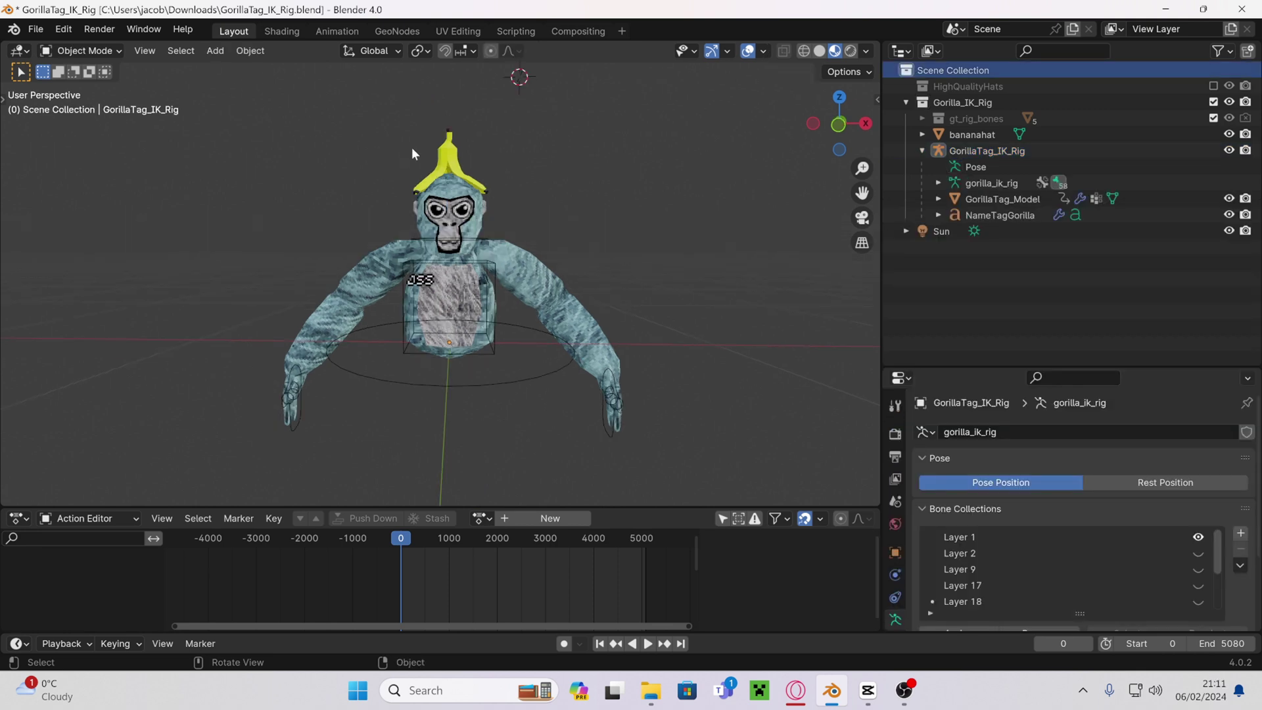
Add a camera to the scene in Object Mode.
middle_click_drag(412, 154, 282, 89)
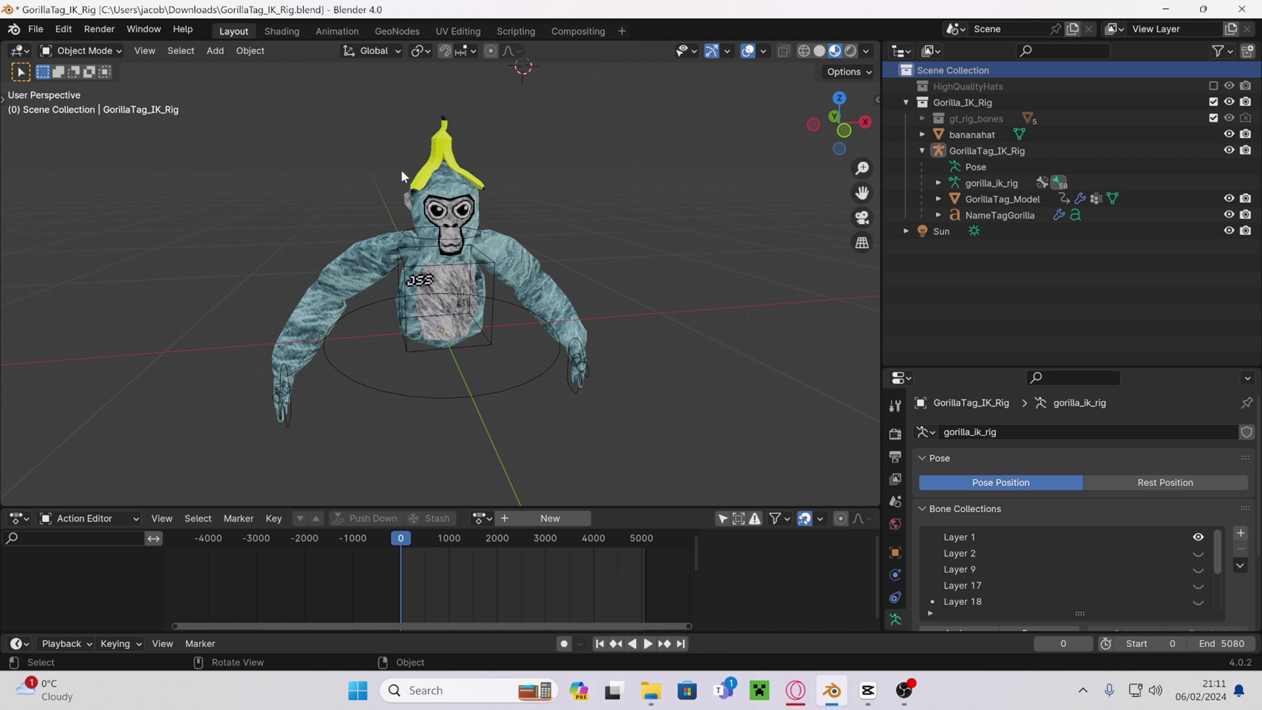
left_click(85, 52)
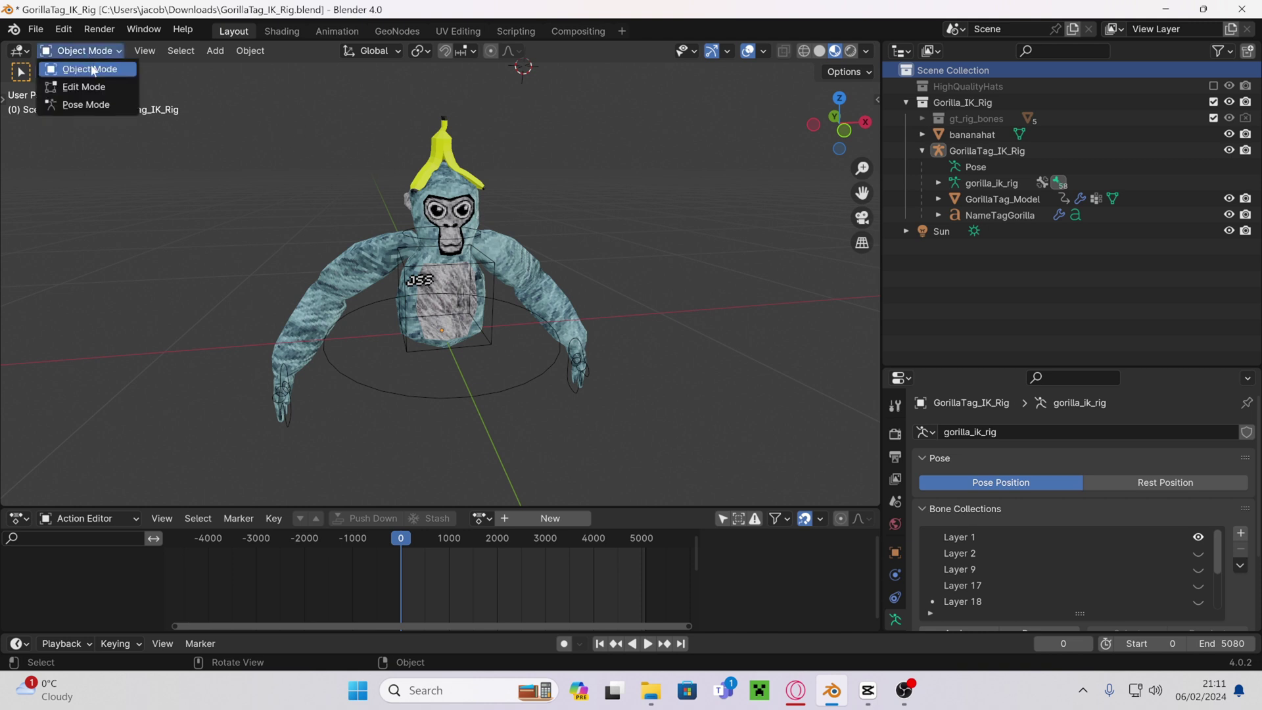
left_click(214, 55)
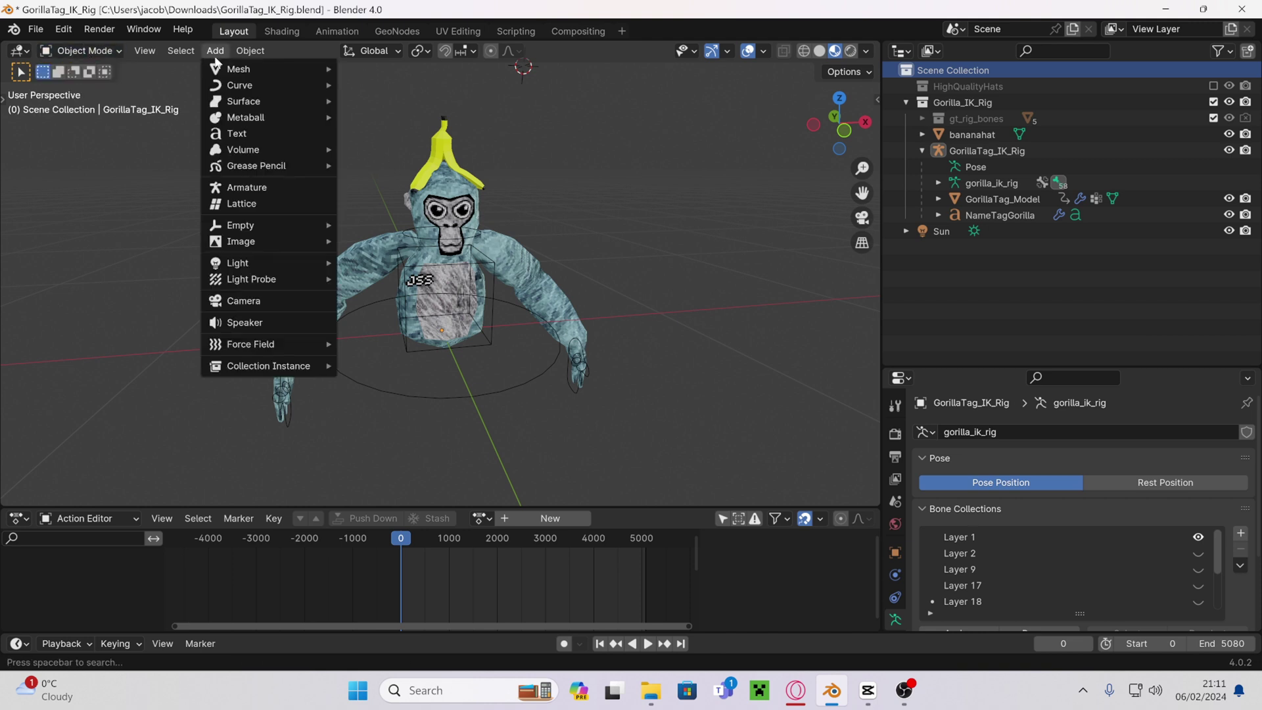
left_click(259, 301)
middle_click_drag(558, 112, 486, 92)
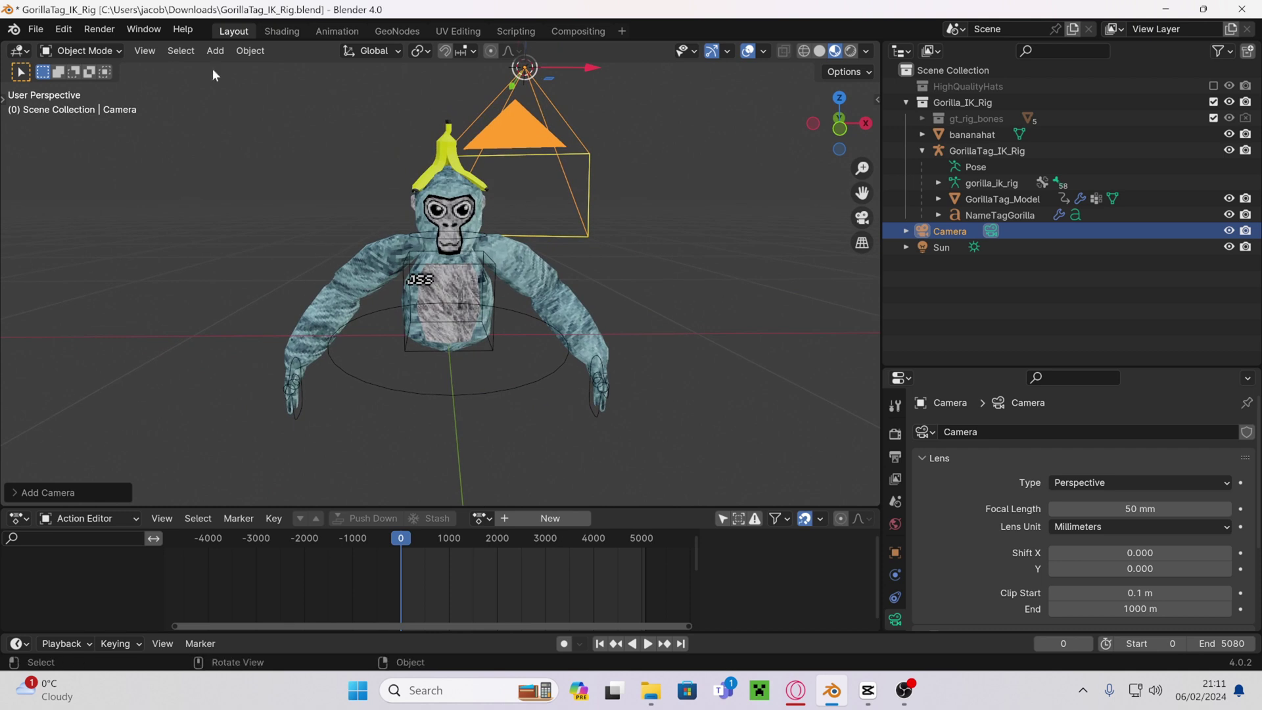
Make the new camera the active scene camera and look through it.
left_click(145, 52)
mouse_move(230, 233)
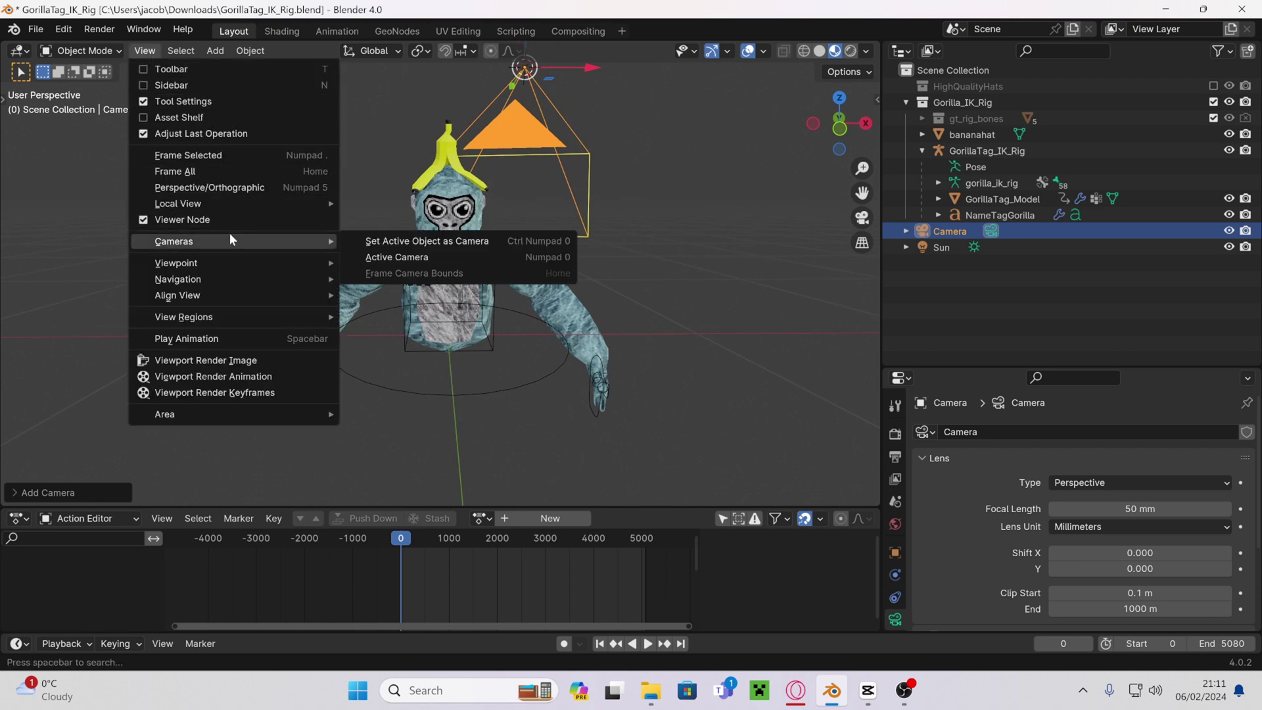
left_click(397, 241)
scroll(510, 266, "down", 3)
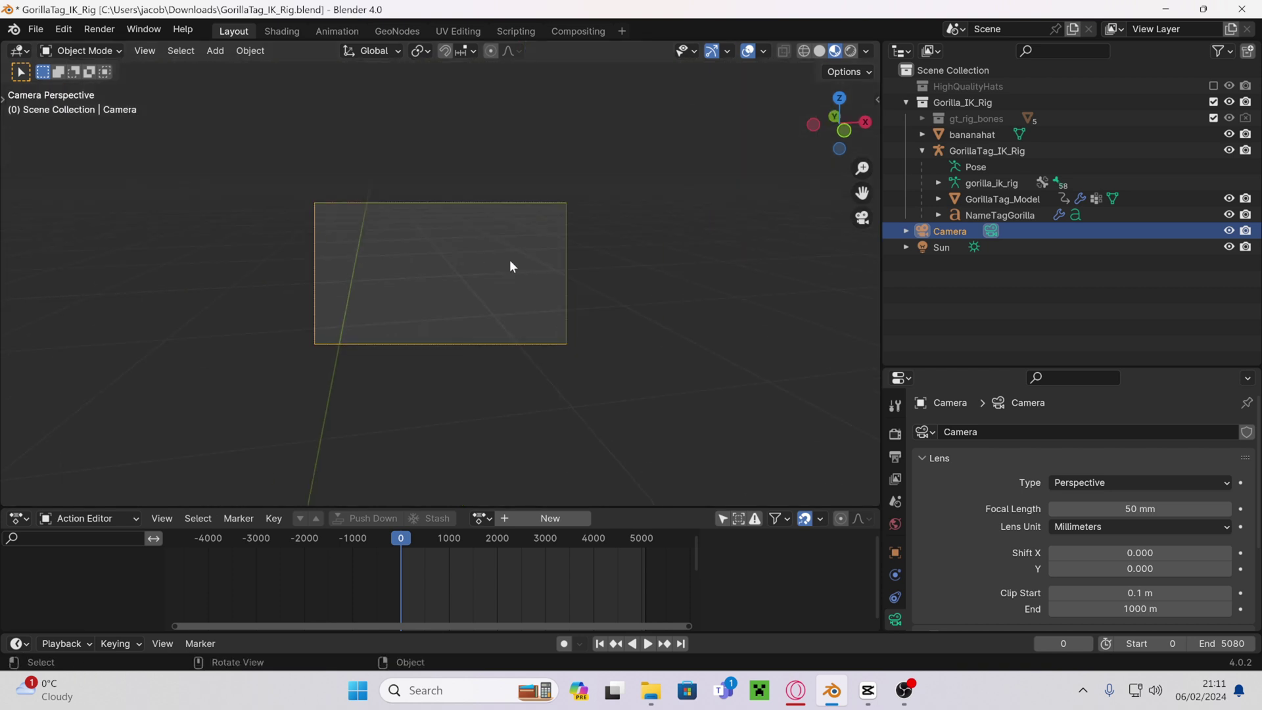
scroll(510, 266, "up", 4)
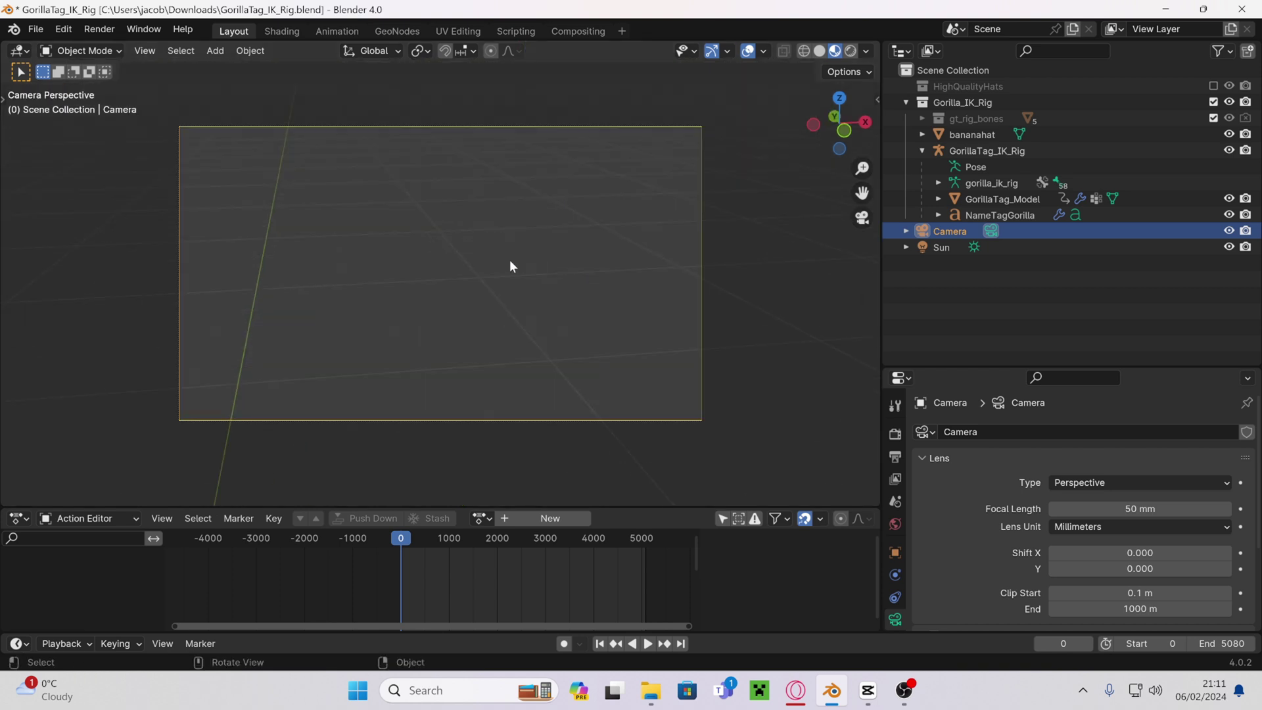
Use Walk Navigation to move the camera back and frame the whole gorilla from the front, centred in the shot.
left_click(150, 53)
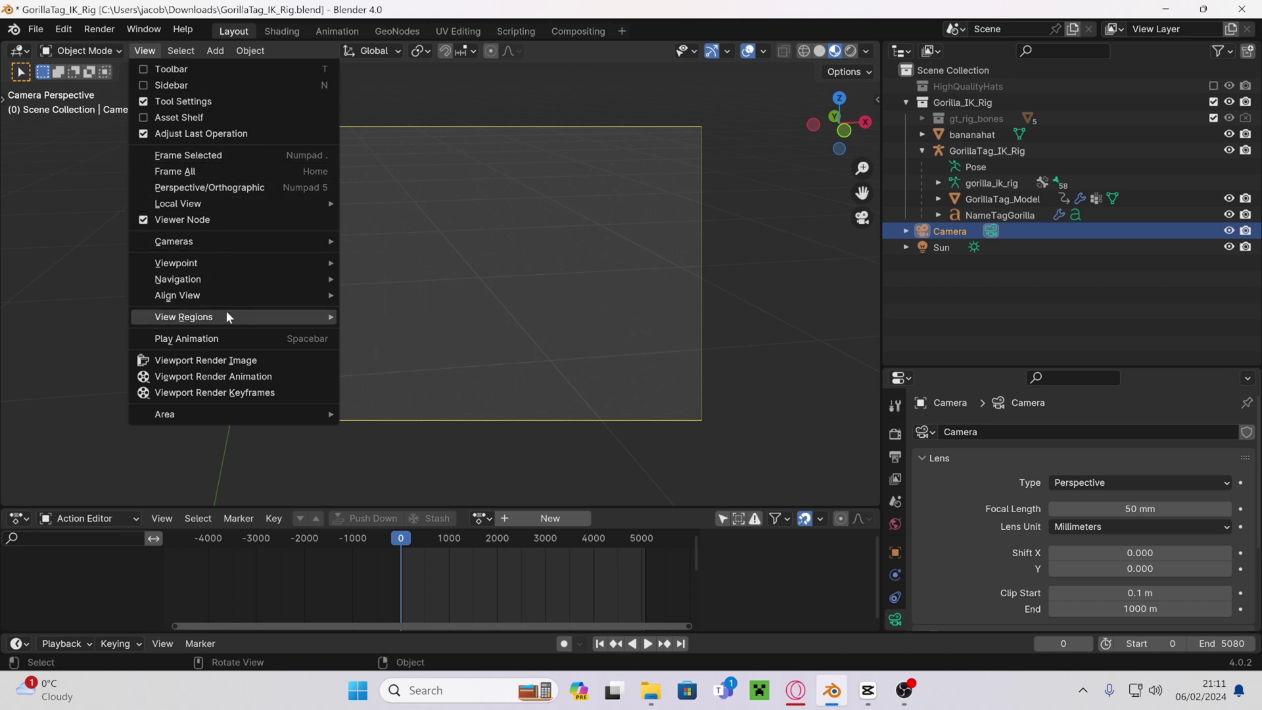
mouse_move(222, 279)
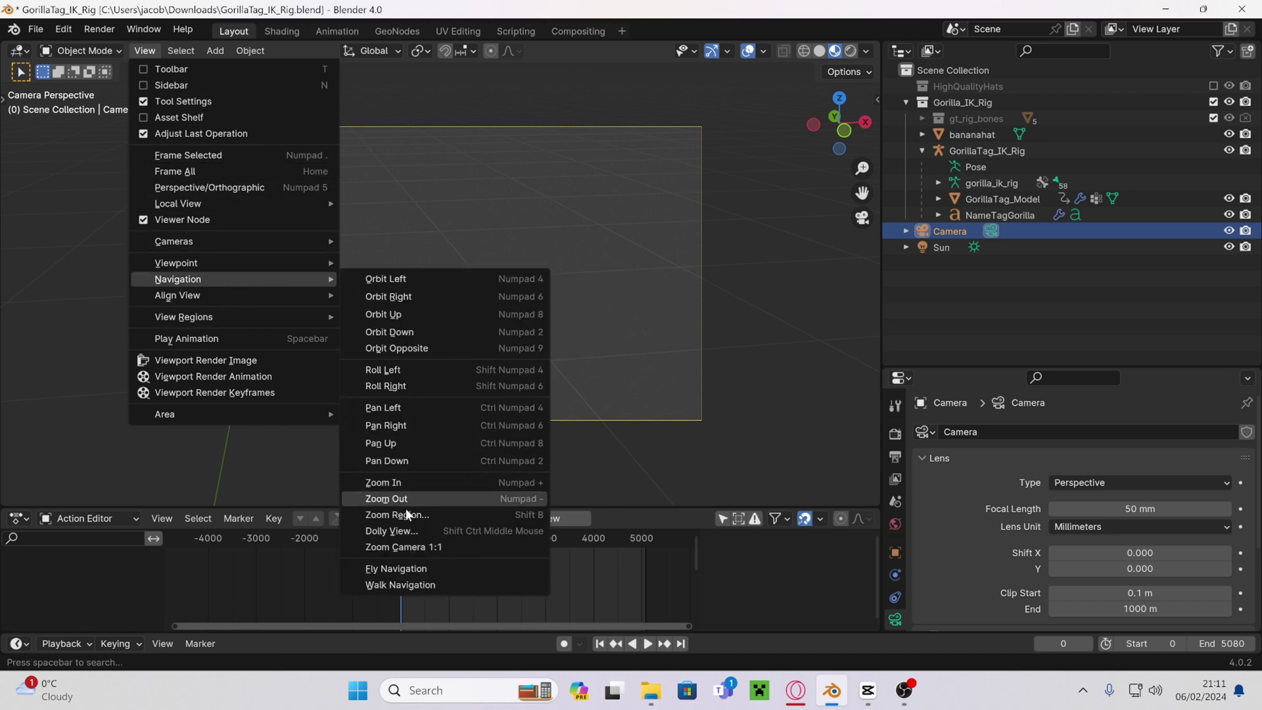
left_click(401, 584)
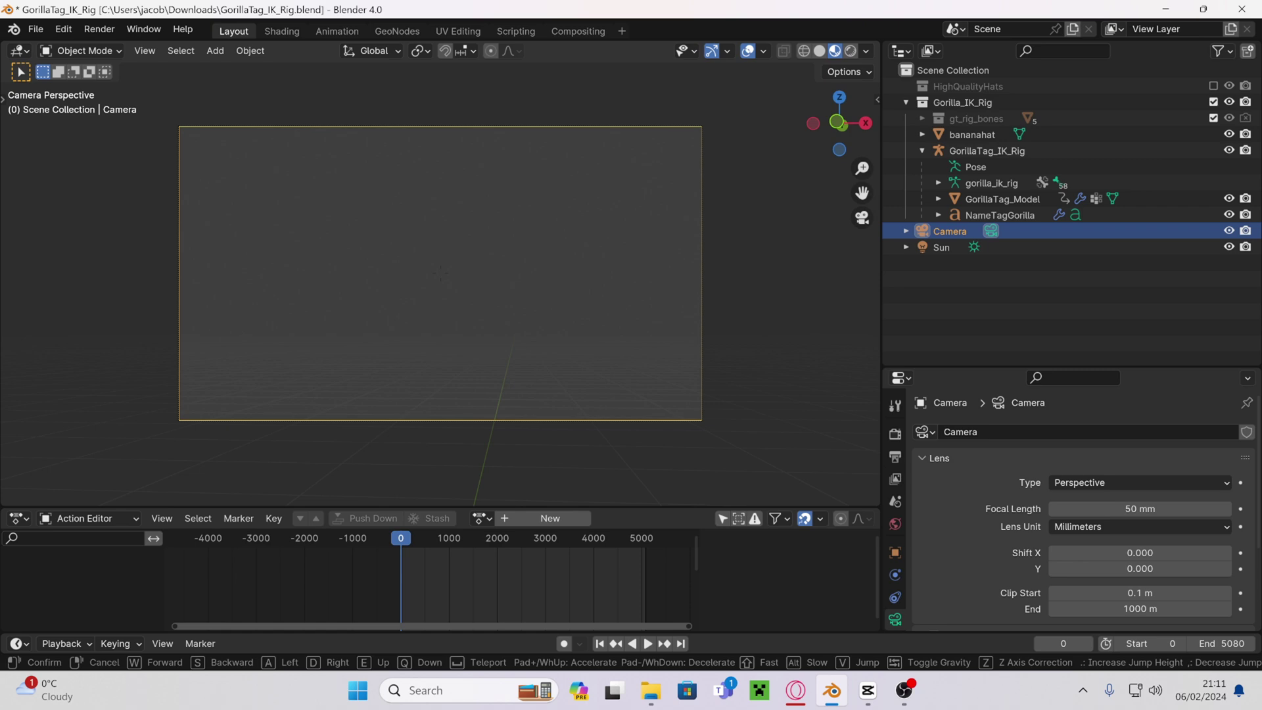
key("s")
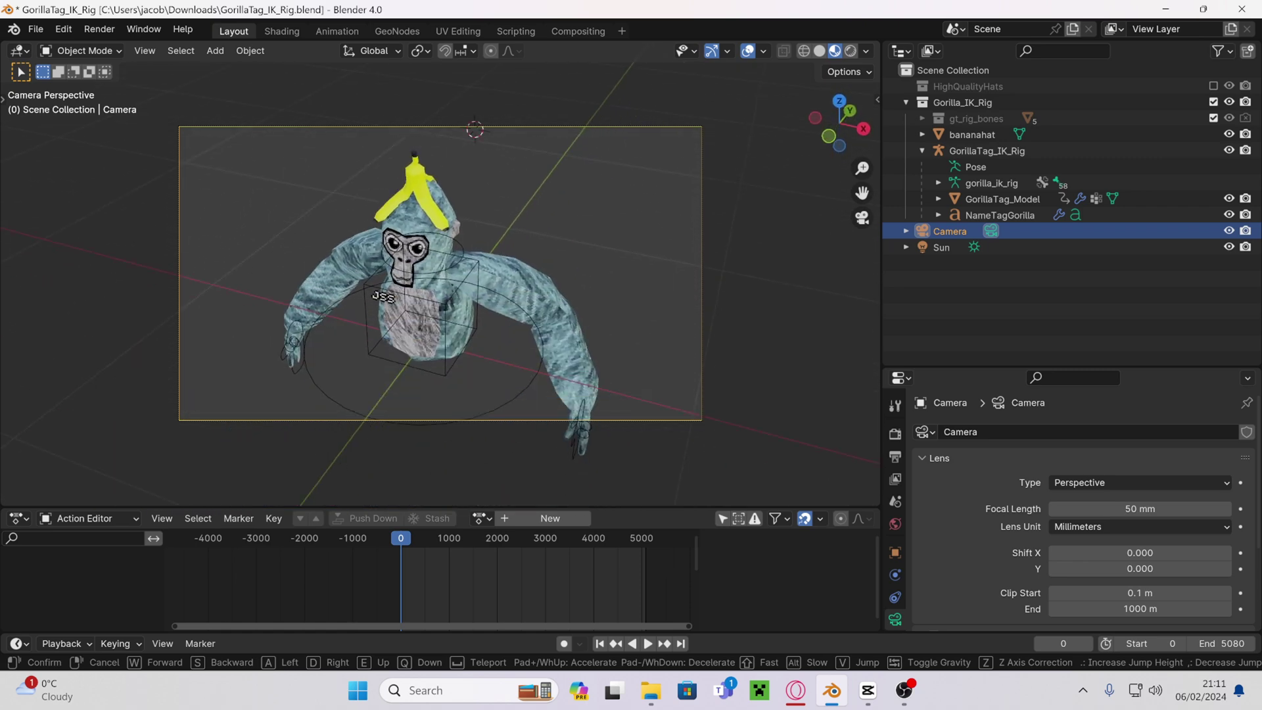
key("a")
key("w")
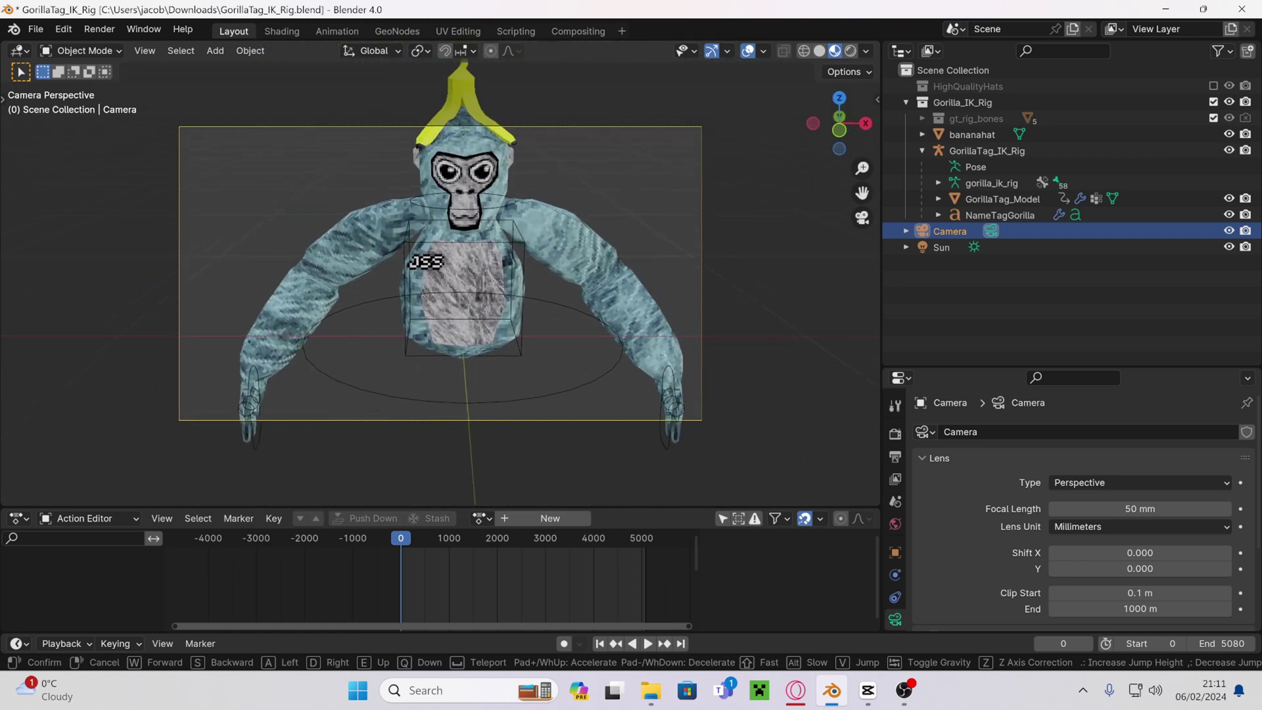
key("s")
key("w")
key("s")
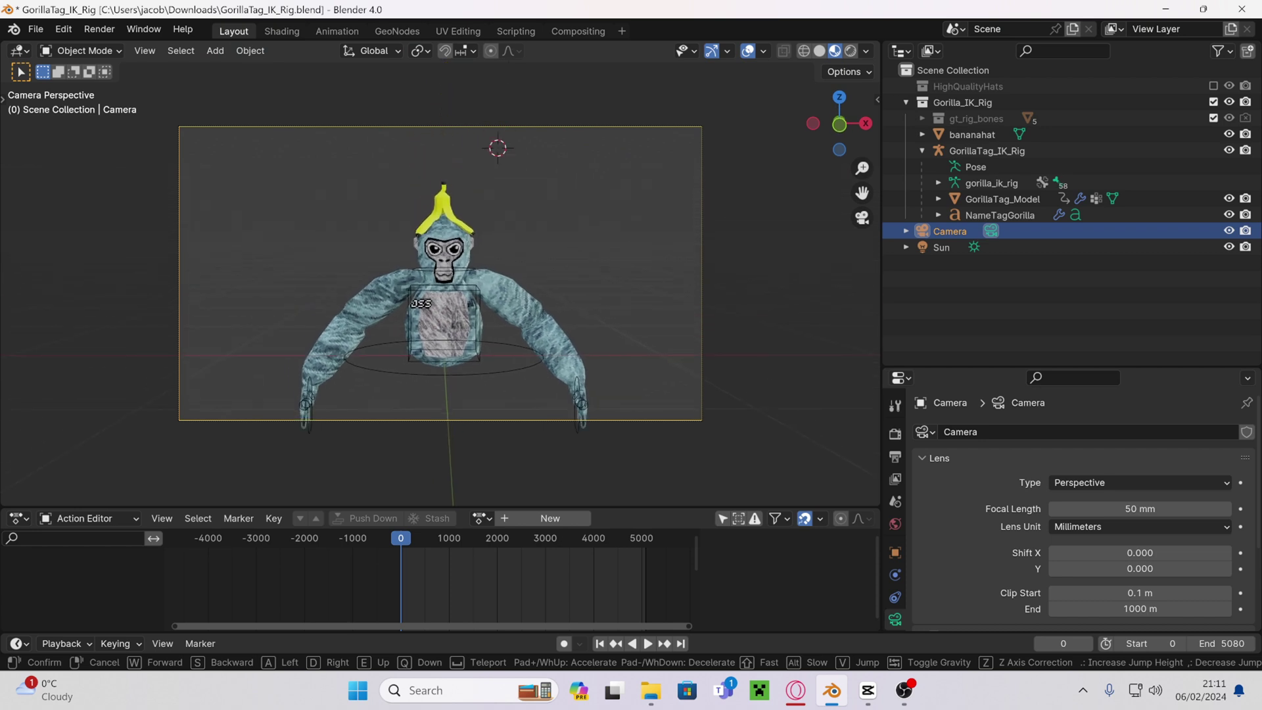
key("w")
key("s")
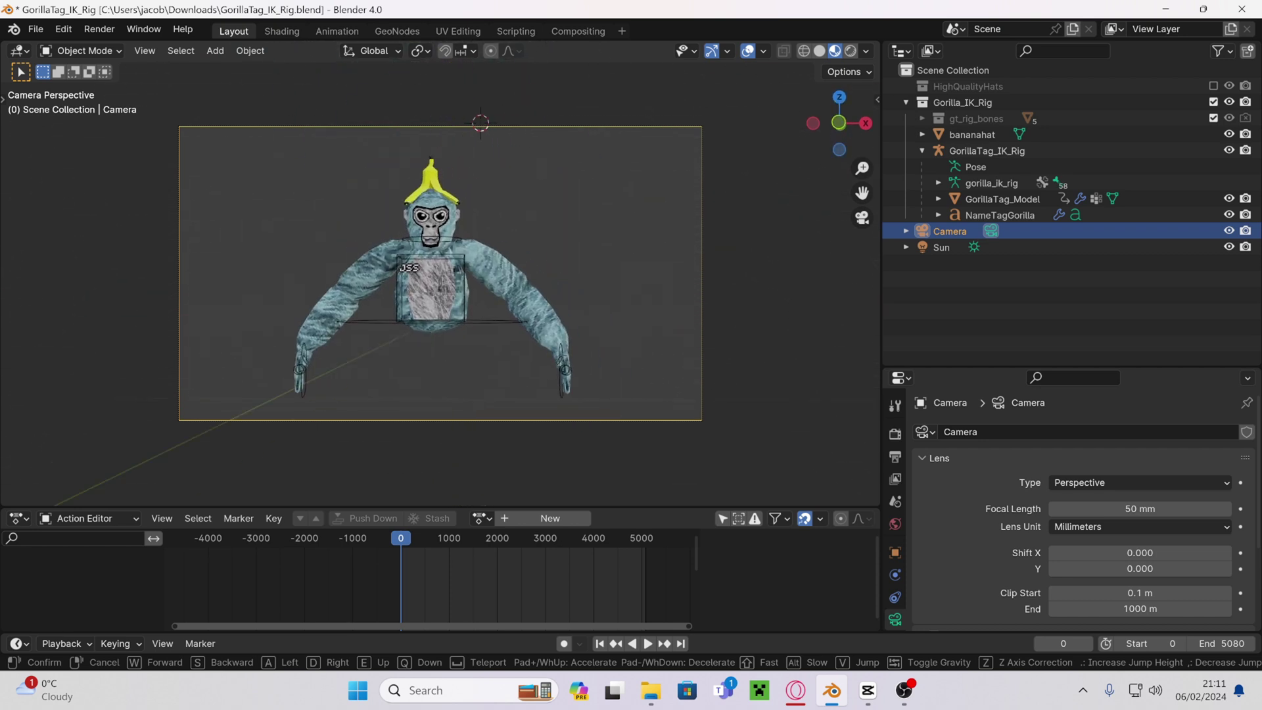
key("a")
key("d")
key("a")
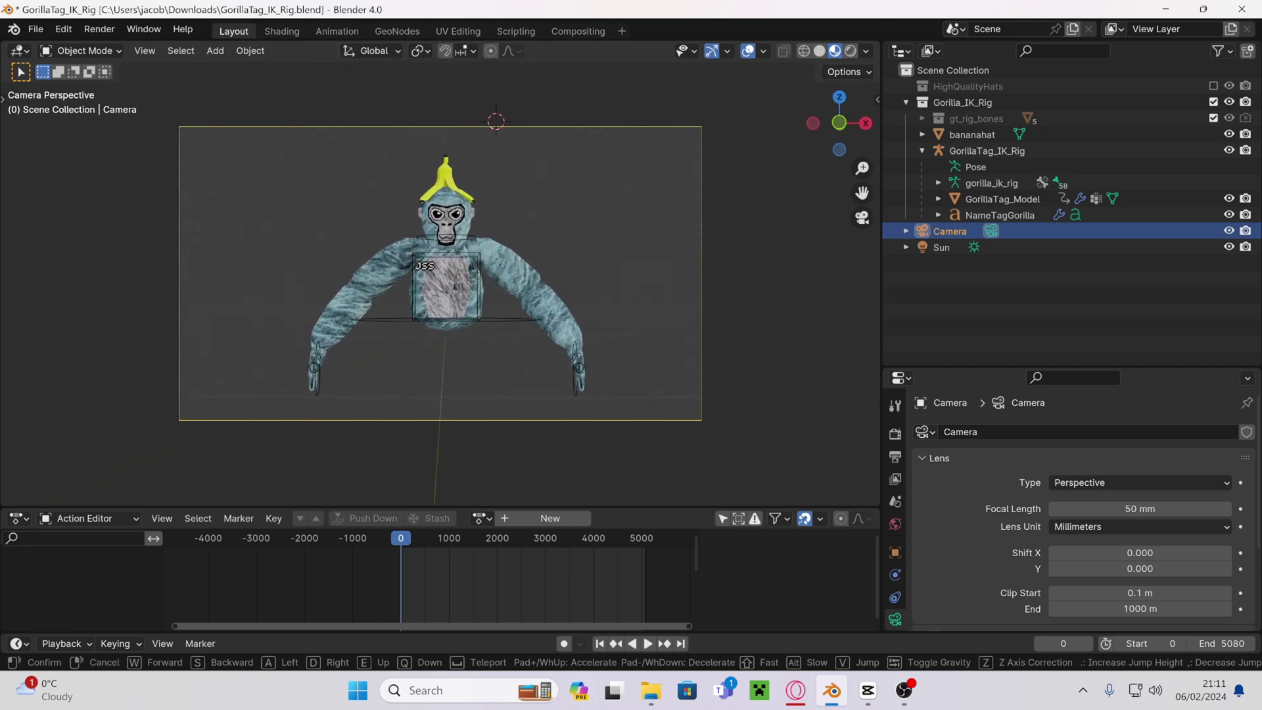
key("e")
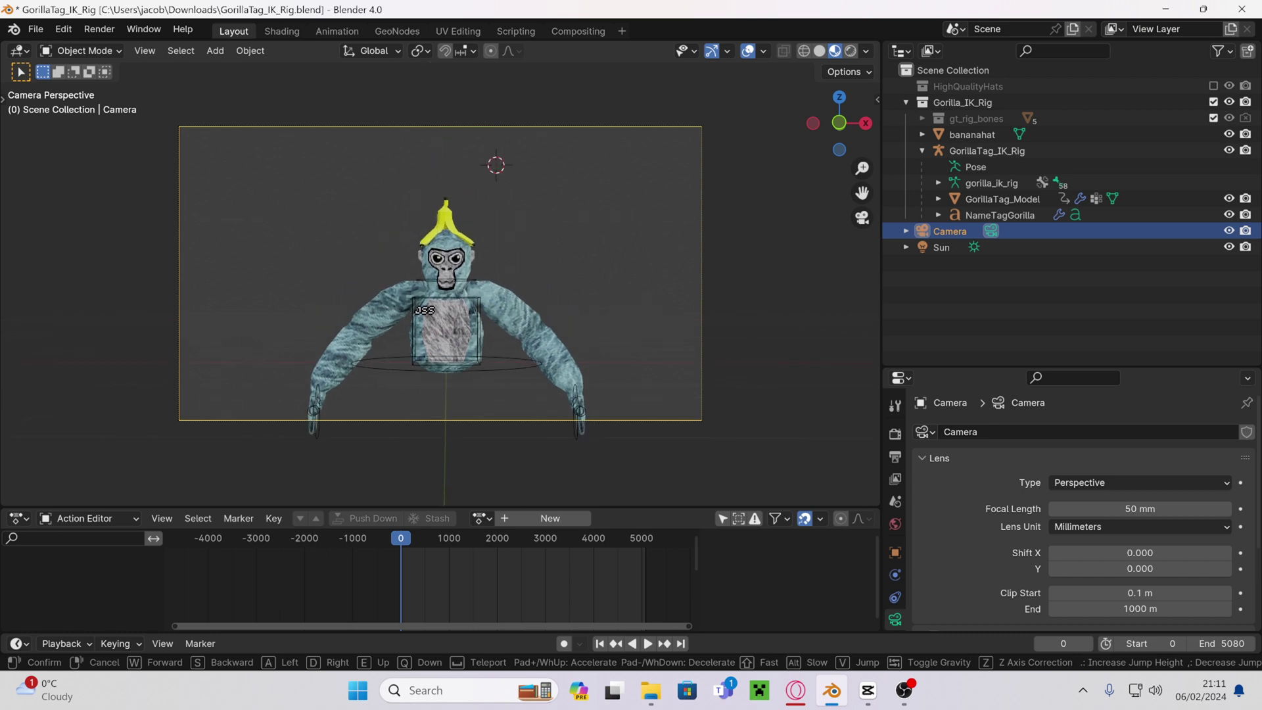
mouse_move(441, 273)
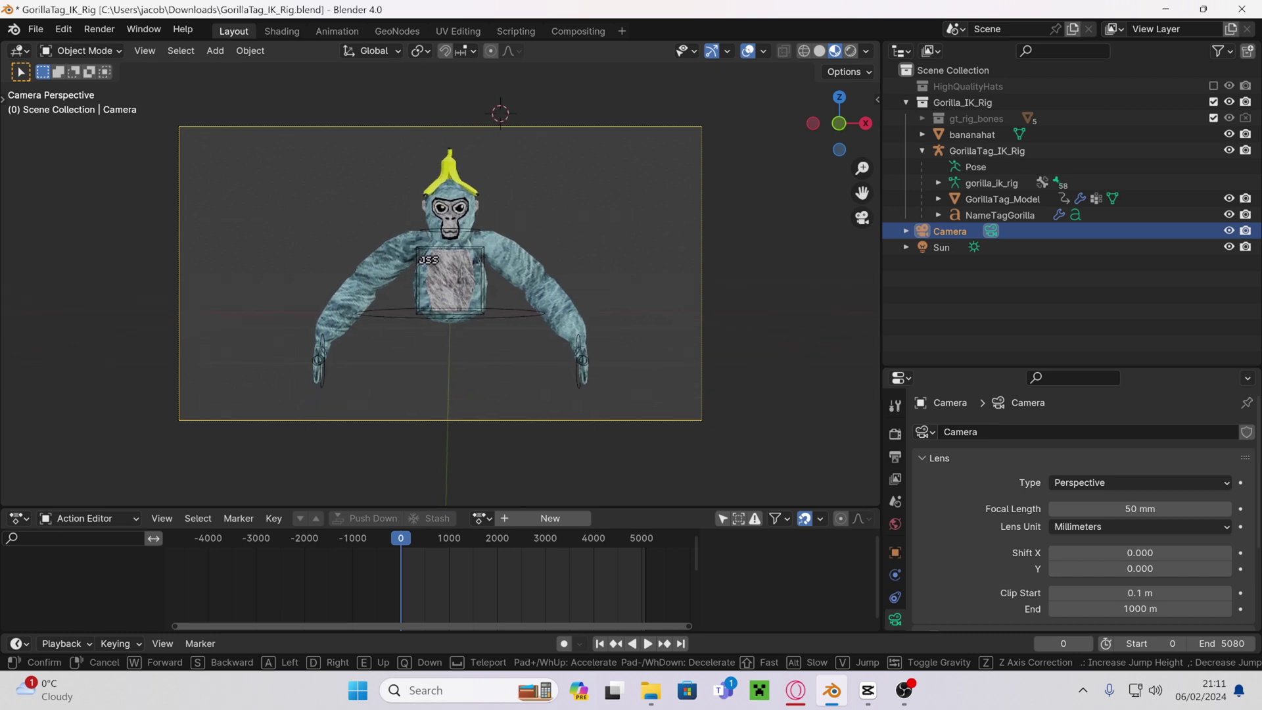
key("e")
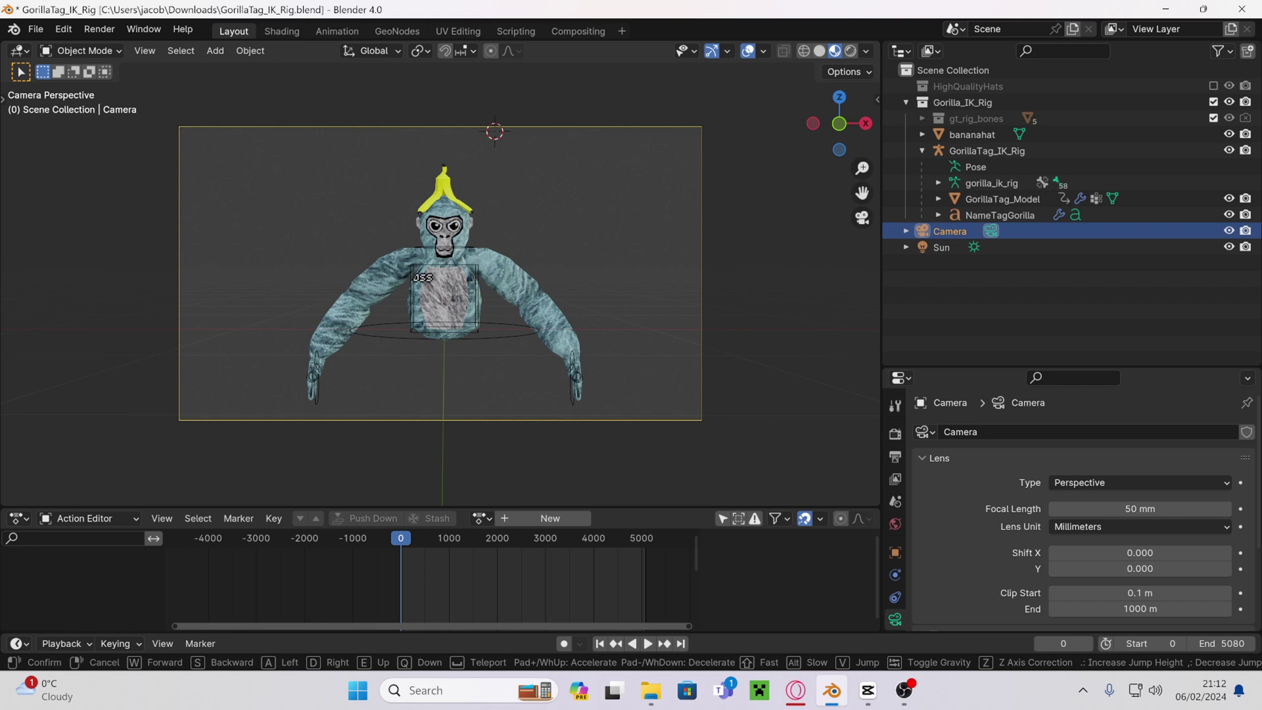
key("Return")
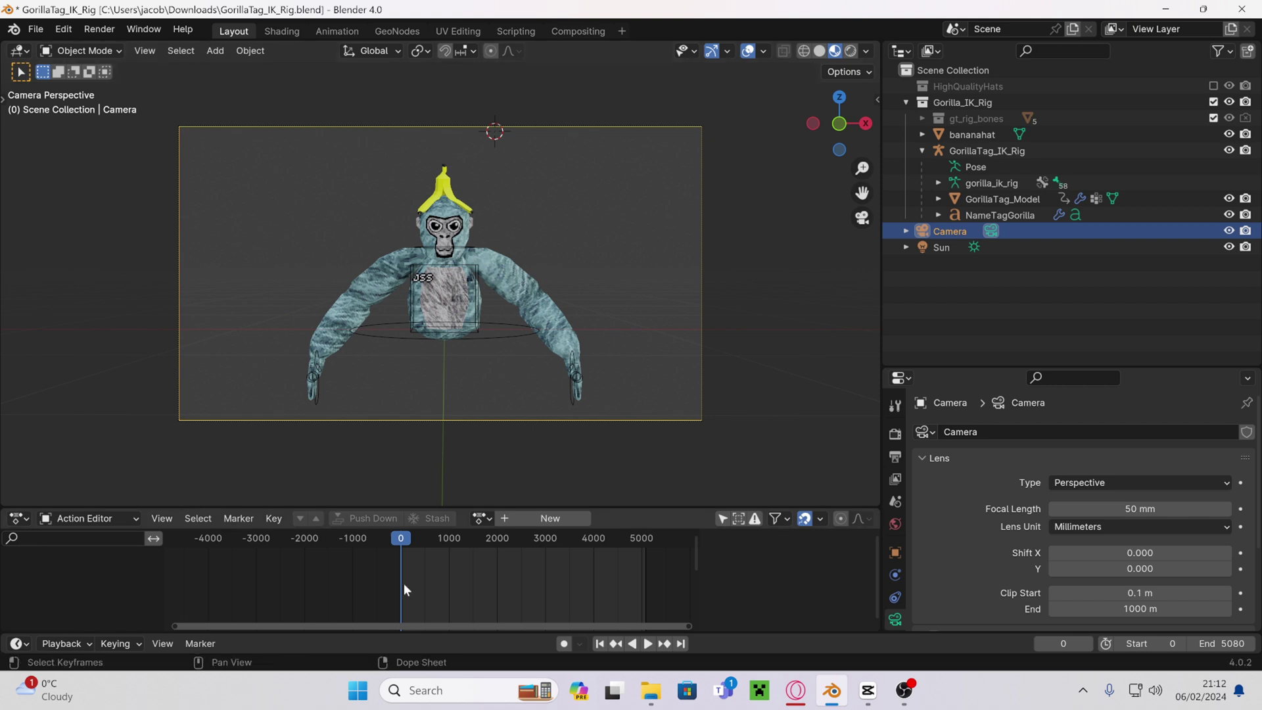
Deselect the camera and inspect the gorilla from outside, switching in and out of the camera view.
left_click(146, 51)
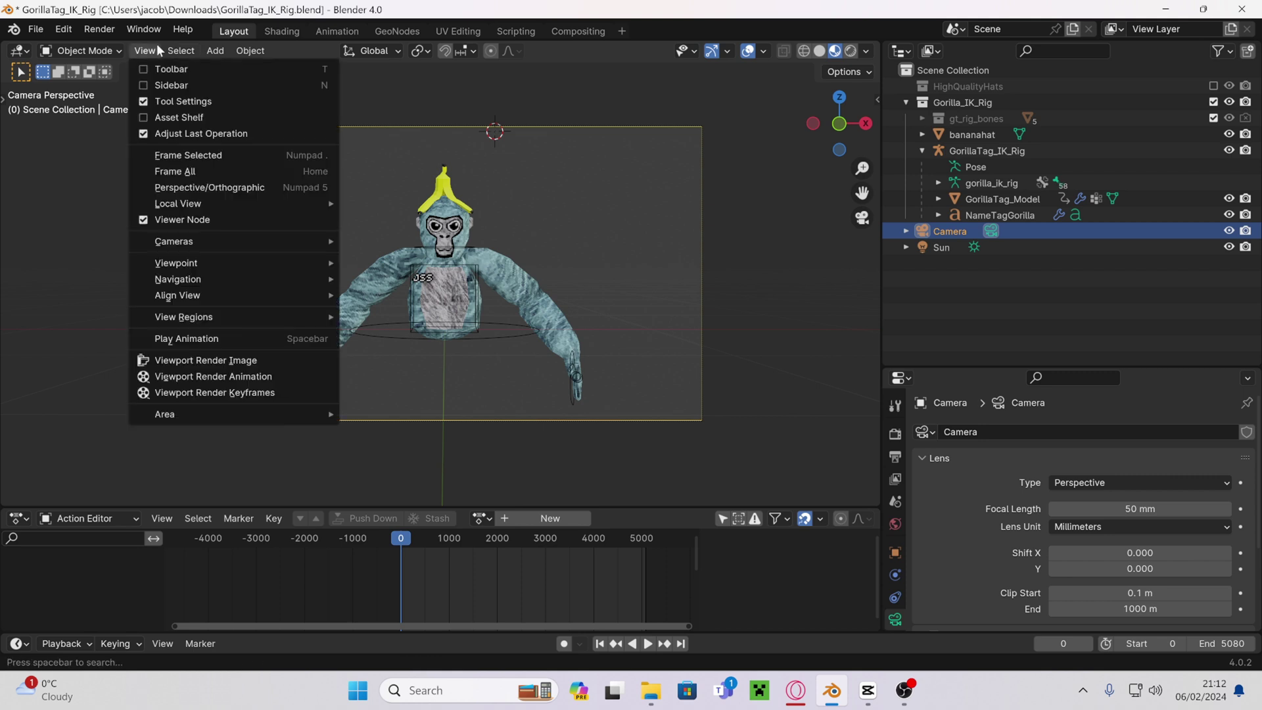
left_click(156, 44)
left_click(100, 271)
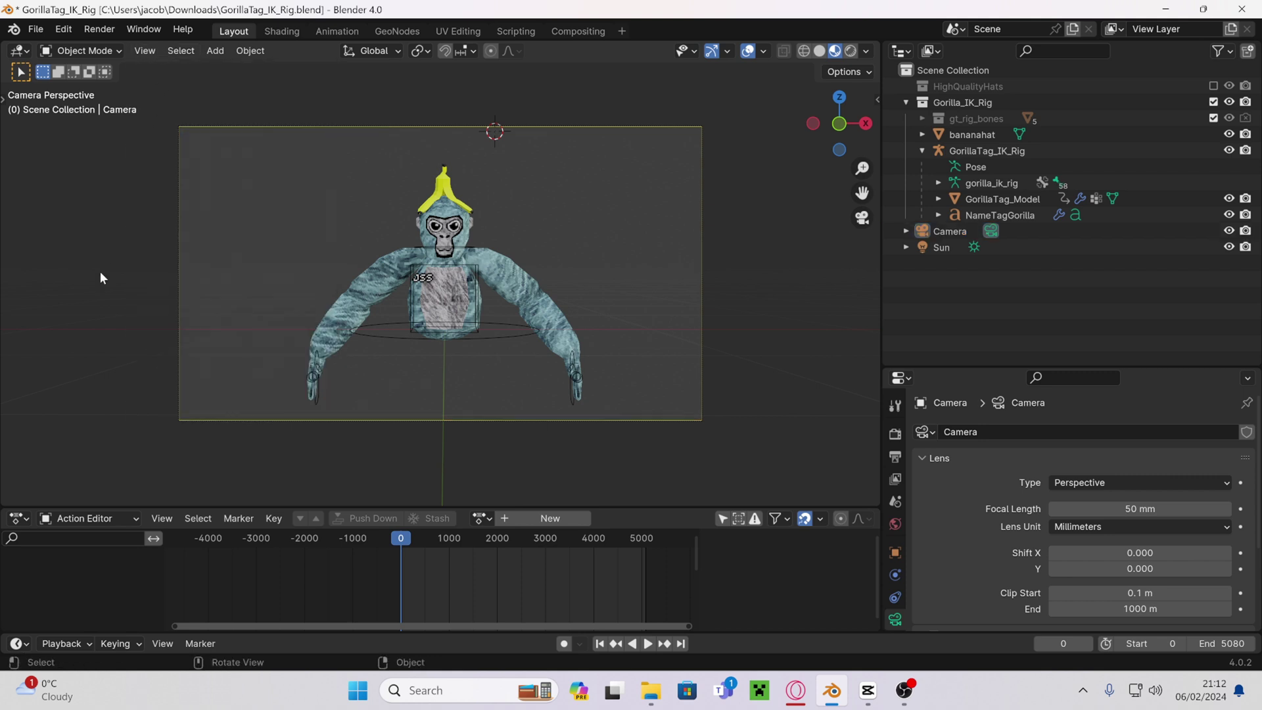
left_click(862, 225)
middle_click_drag(648, 199, 22, 207)
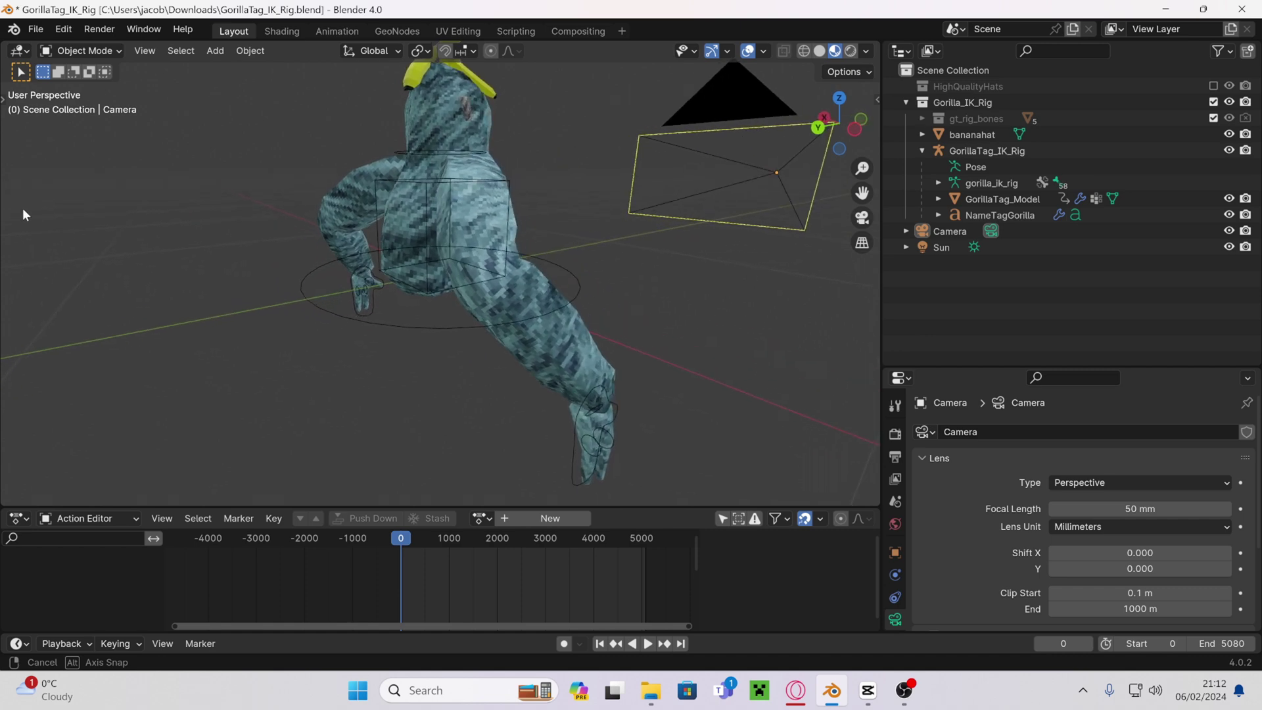
left_click(863, 221)
left_click(863, 222)
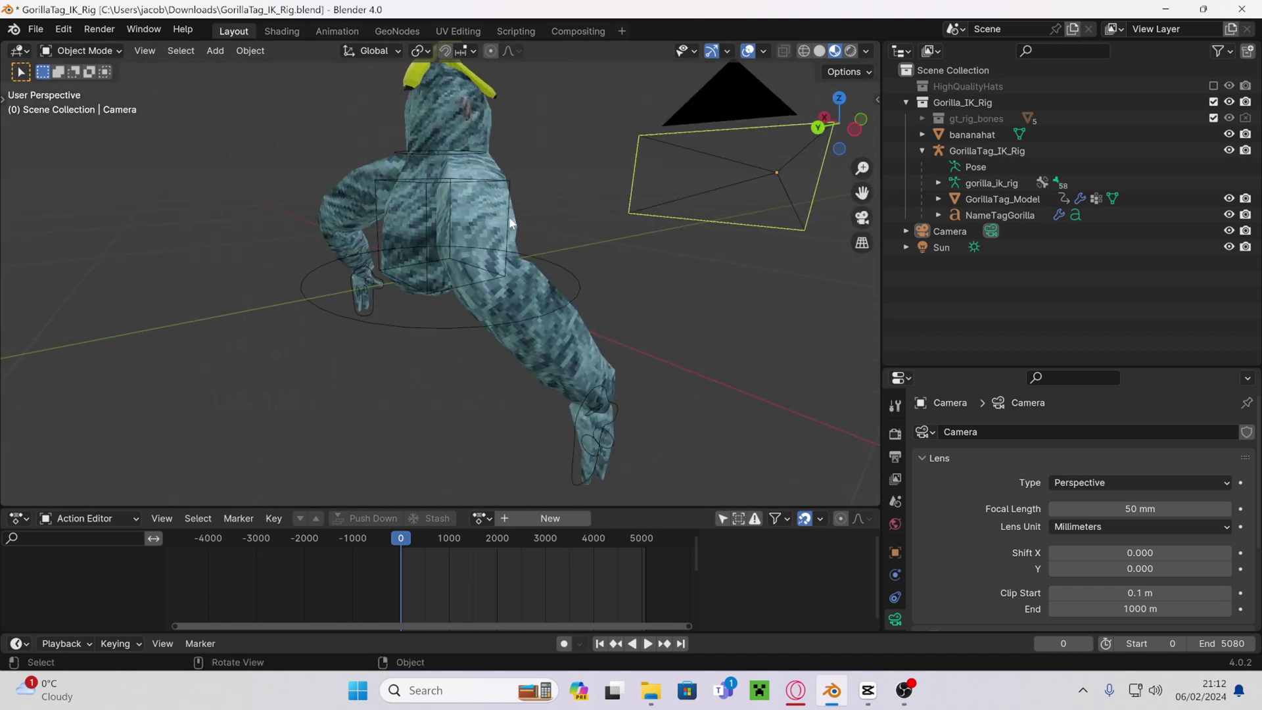
middle_click_drag(512, 224, 399, 203)
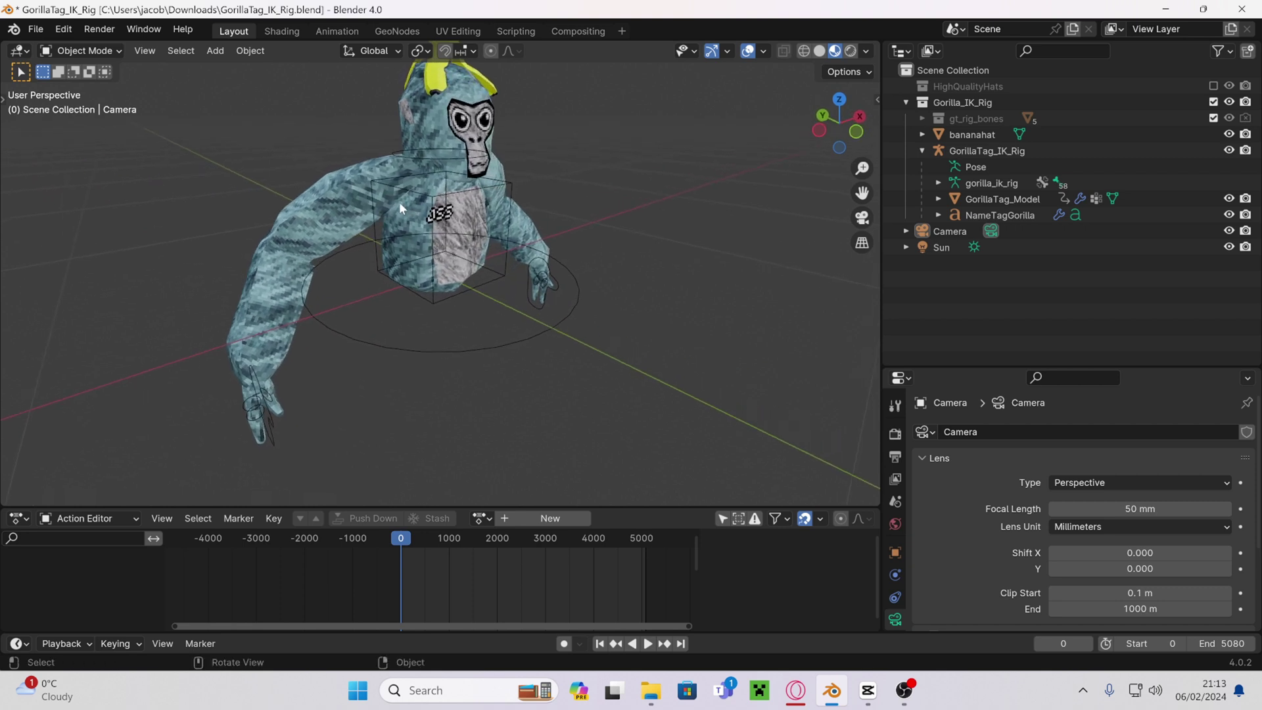
Switch the viewport shading to Rendered and check the shot through the camera.
scroll(395, 202, "down", 4)
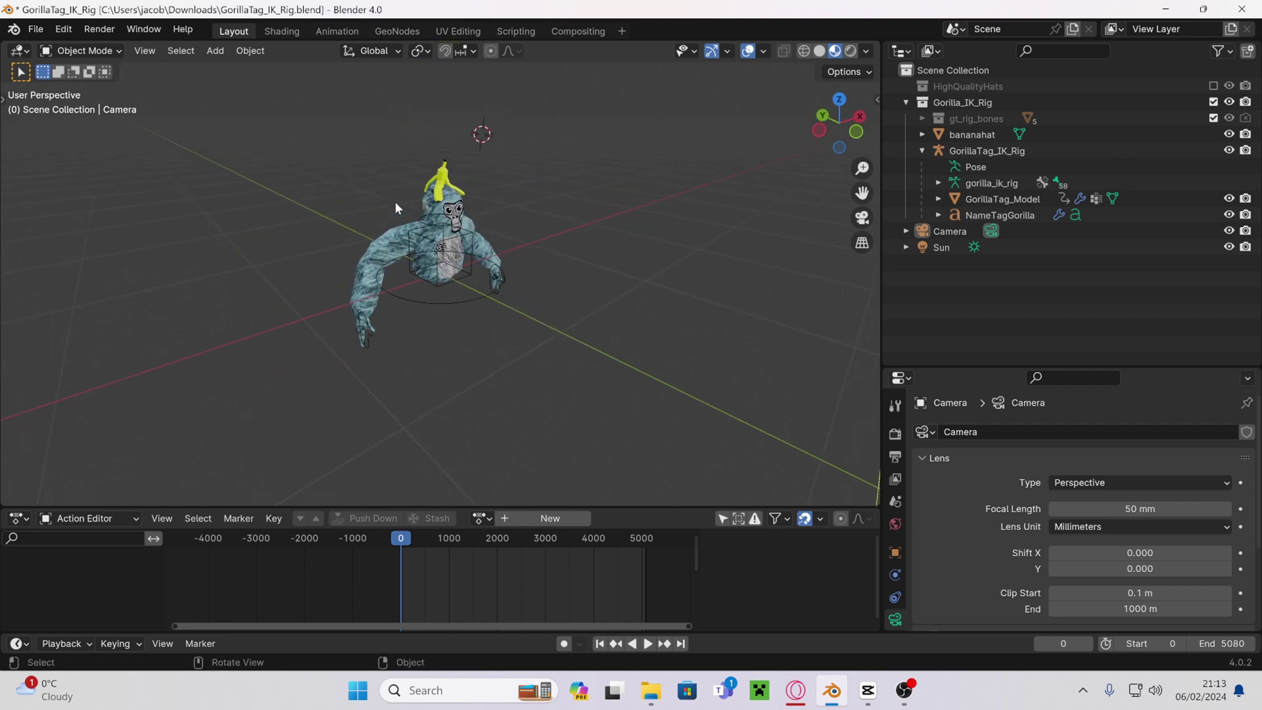
left_click(852, 51)
scroll(624, 177, "up", 2)
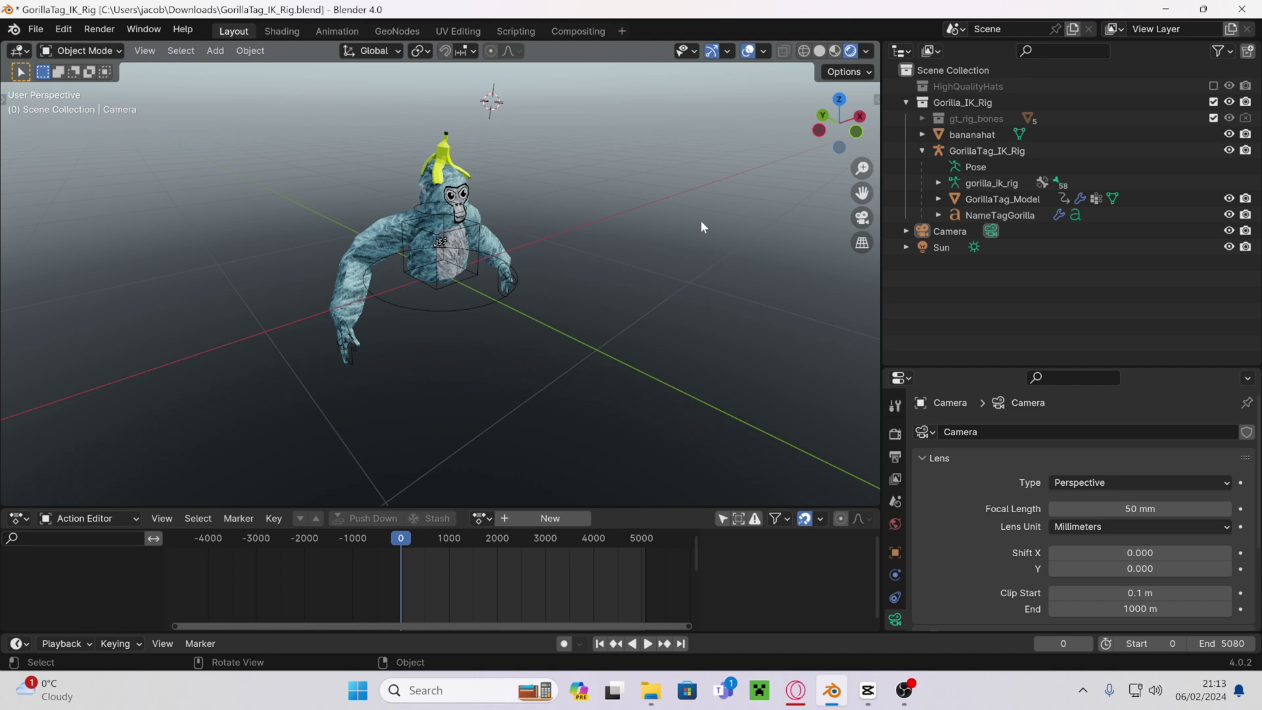
left_click(862, 217)
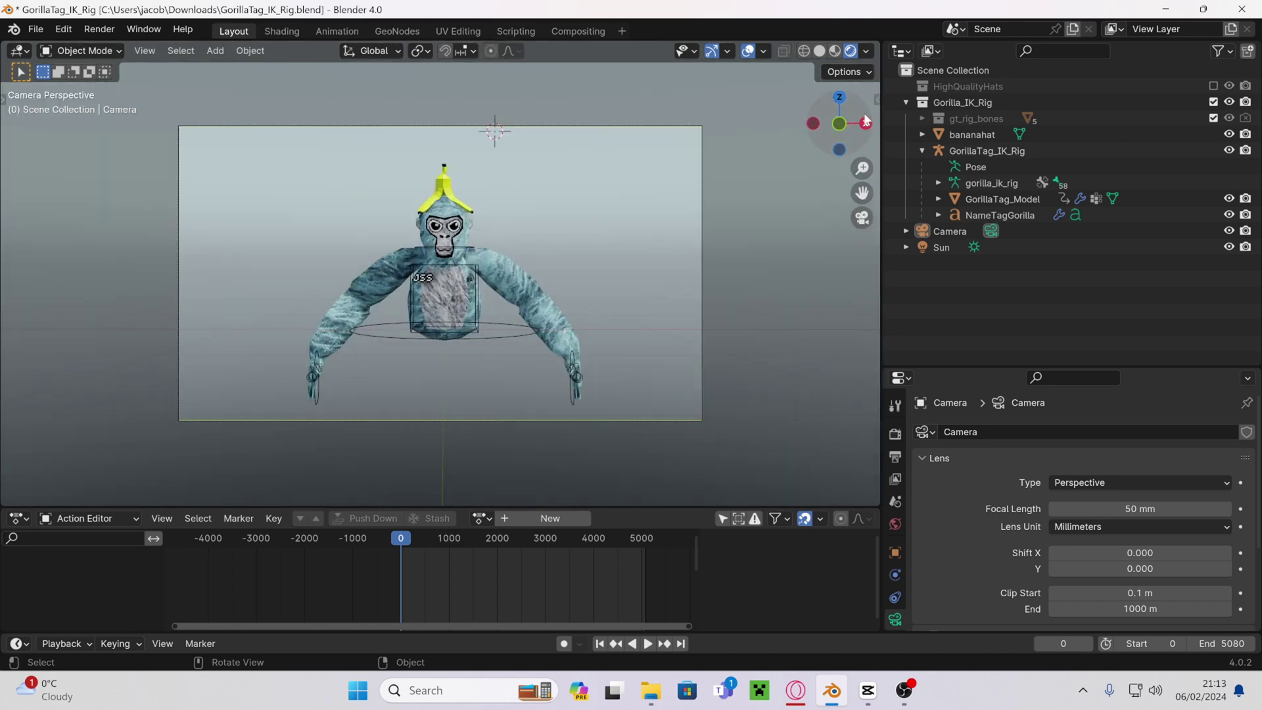
left_click(860, 224)
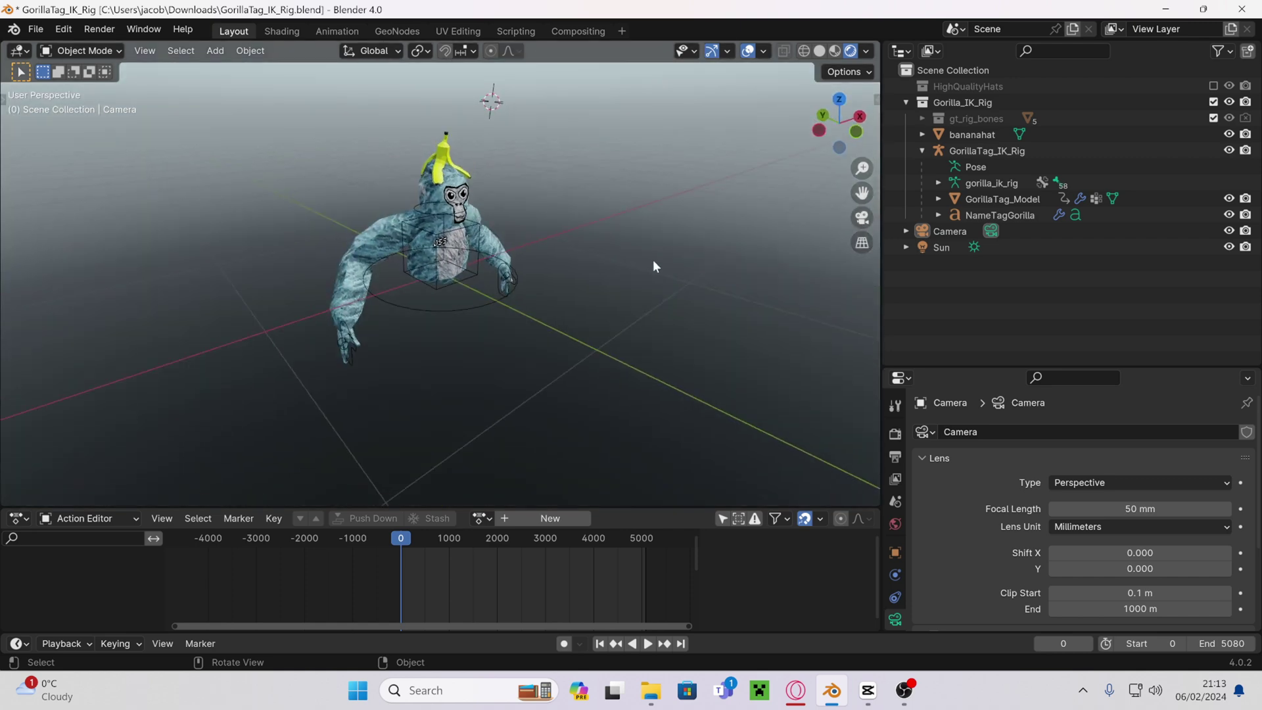
Select the gorilla's armature instead of the mesh and put it into Pose Mode.
left_click(343, 332)
scroll(343, 332, "up", 4)
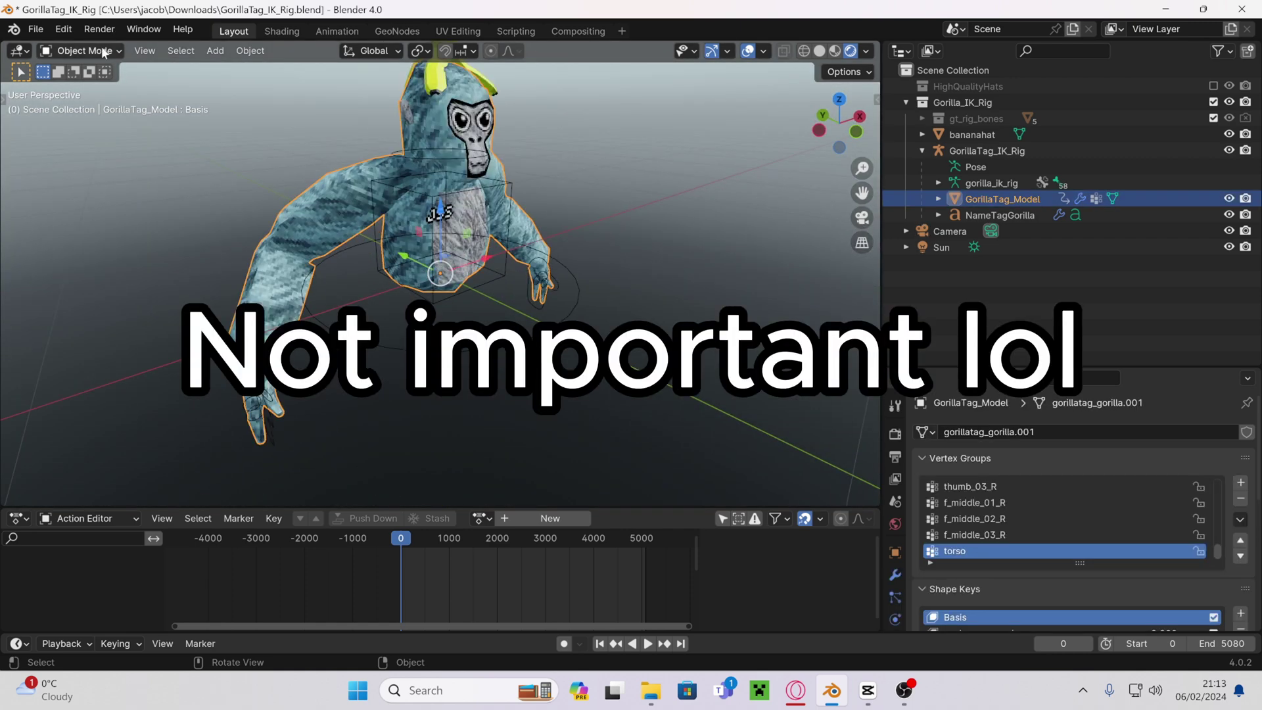
left_click(101, 50)
left_click(378, 217)
left_click(85, 50)
left_click(79, 104)
Show the toolbar and use the Rotate tool on the right hand controller to angle both hands outward with X mirroring on.
left_click(268, 421)
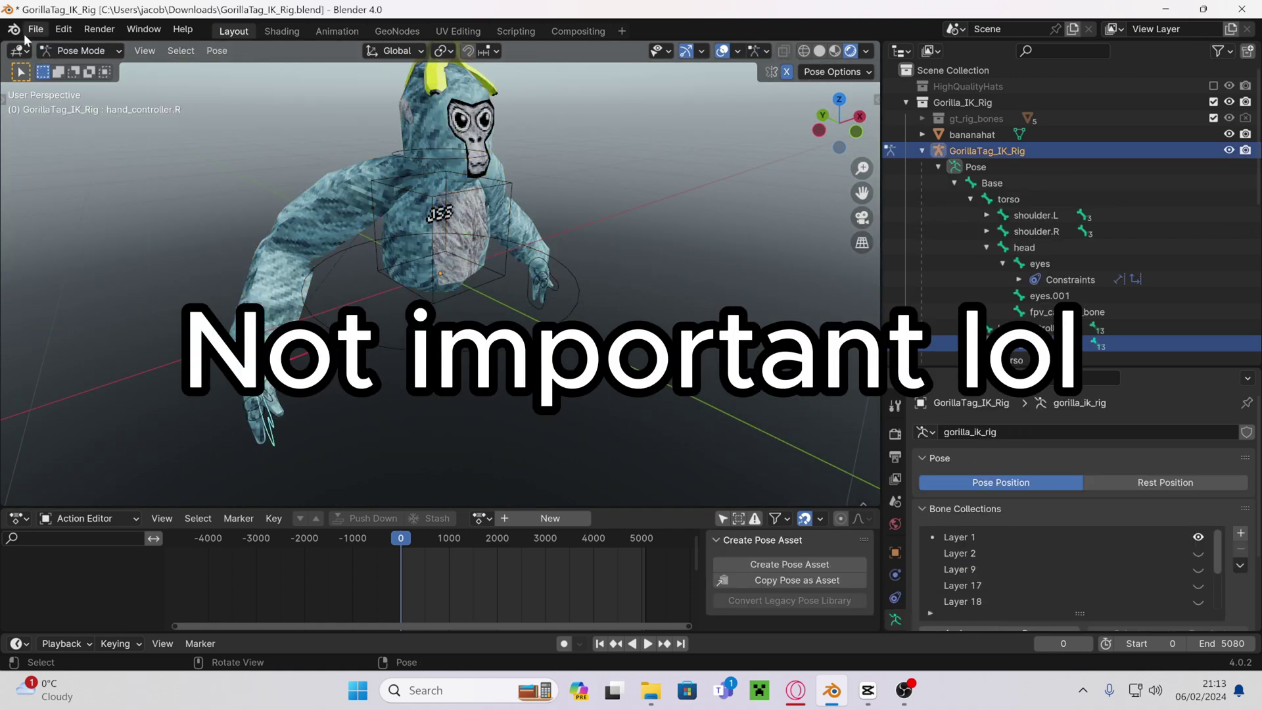
left_click(145, 51)
left_click(158, 84)
left_click(23, 190)
left_click_drag(234, 420, 263, 411)
left_click(602, 314)
middle_click_drag(602, 313, 530, 298)
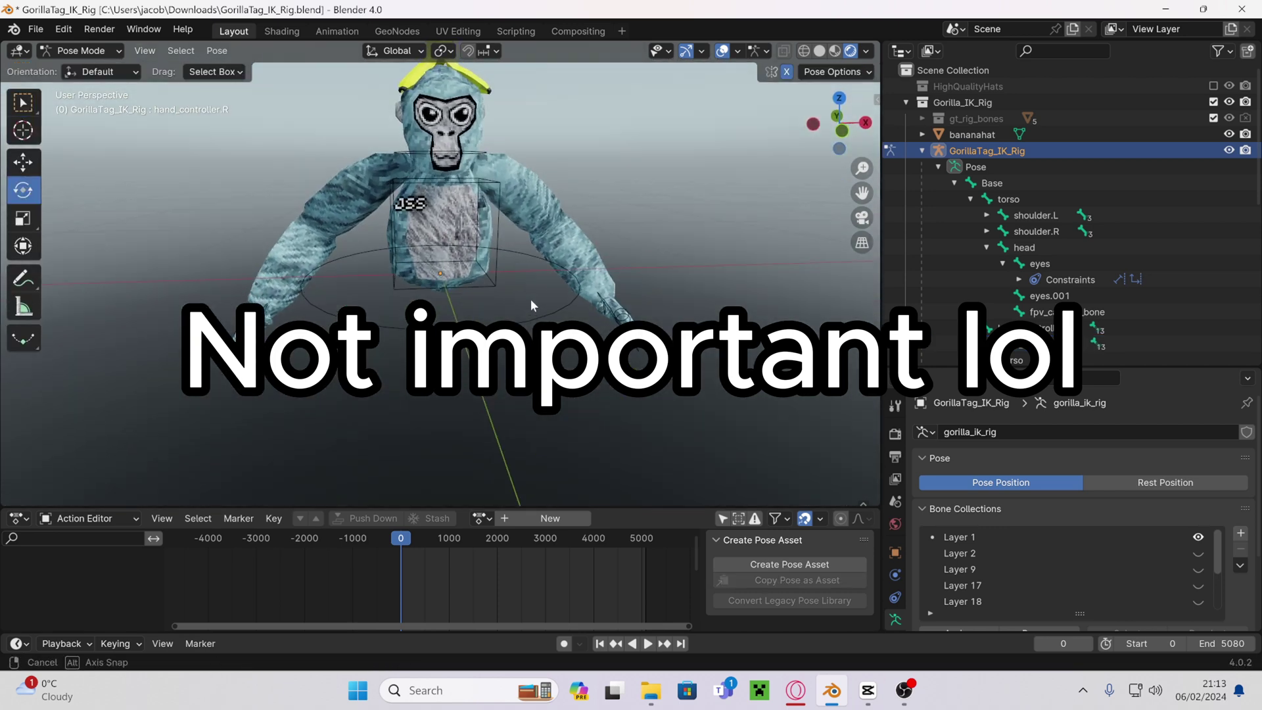
Return to the camera view, render a still image of the gorilla and inspect the result.
left_click(861, 217)
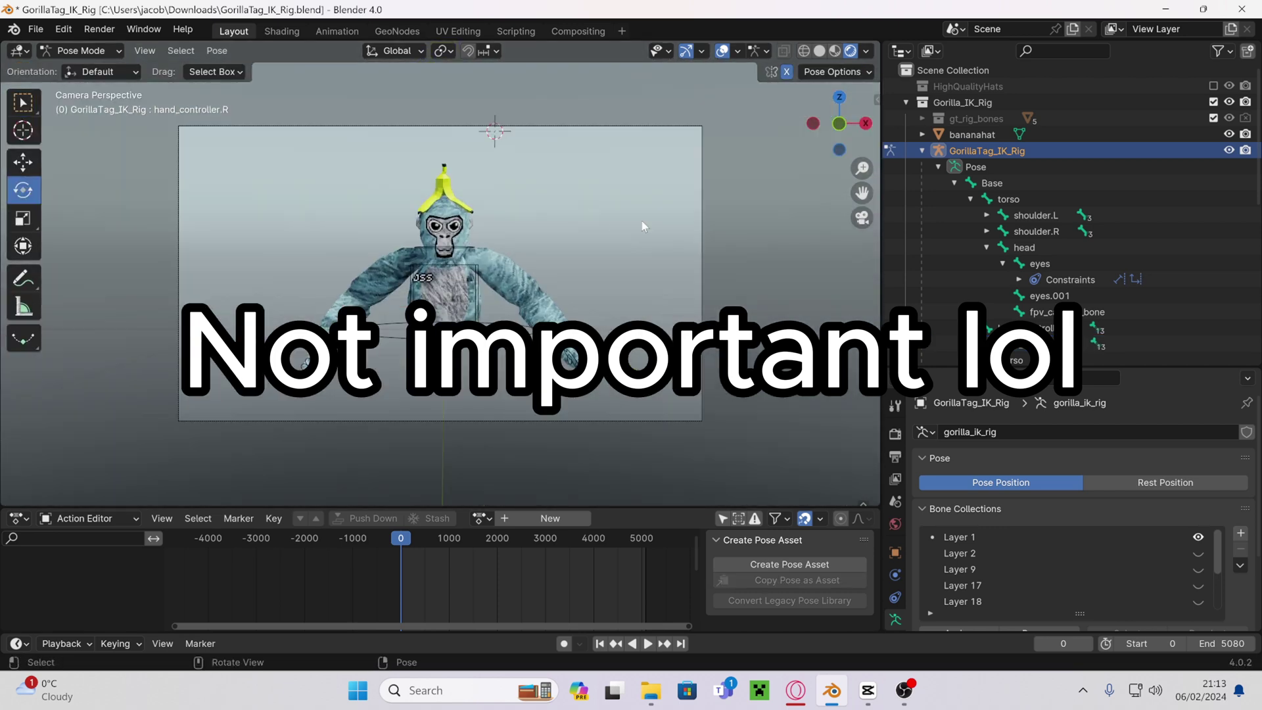
left_click(99, 29)
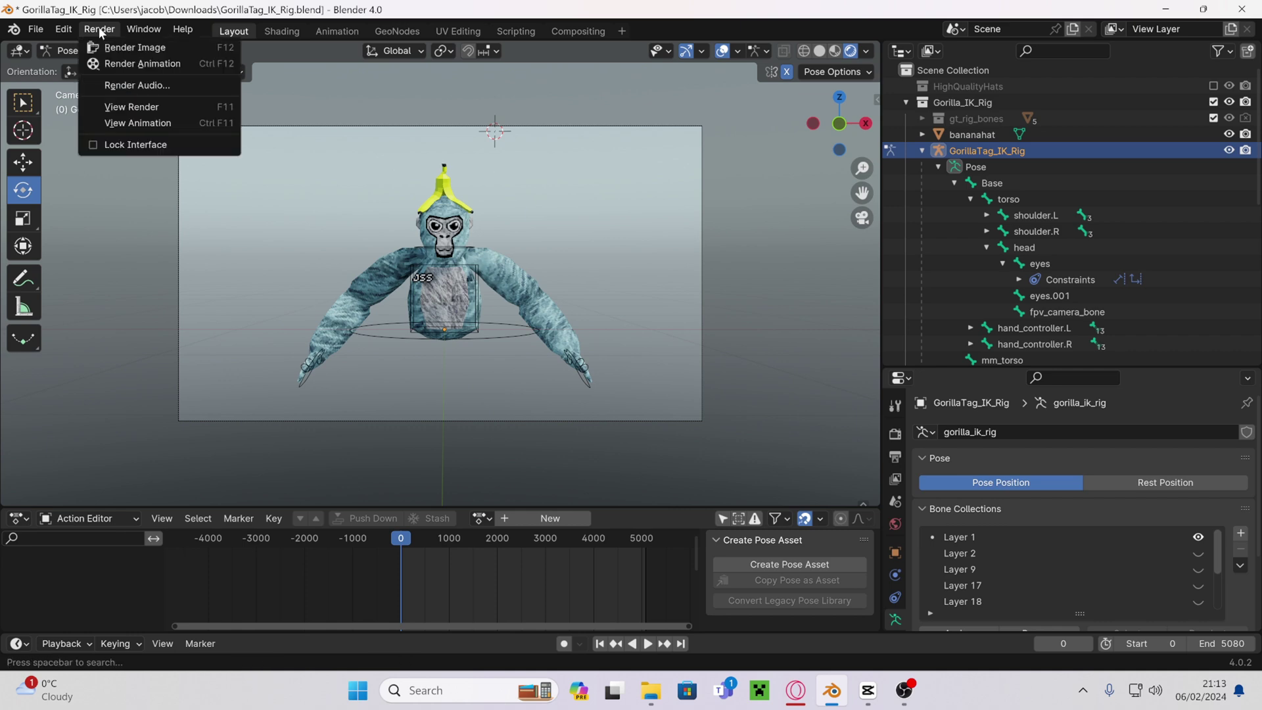
left_click(135, 48)
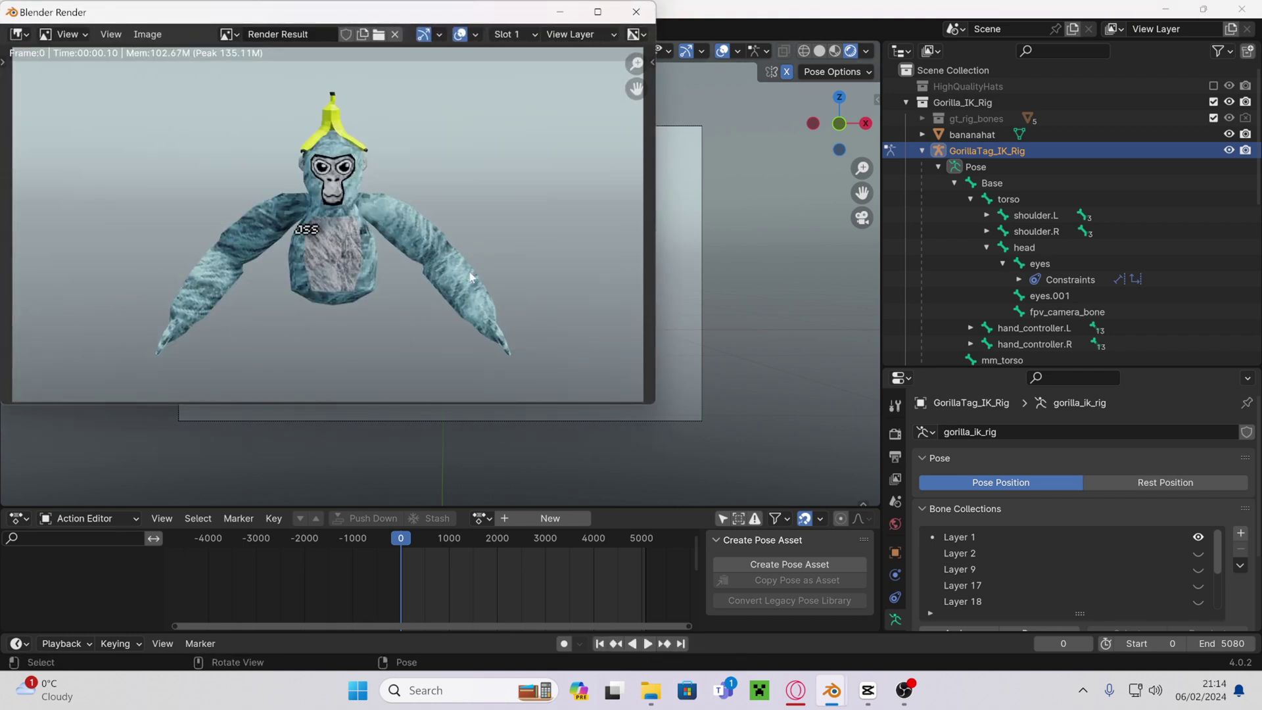
scroll(227, 120, "down", 4)
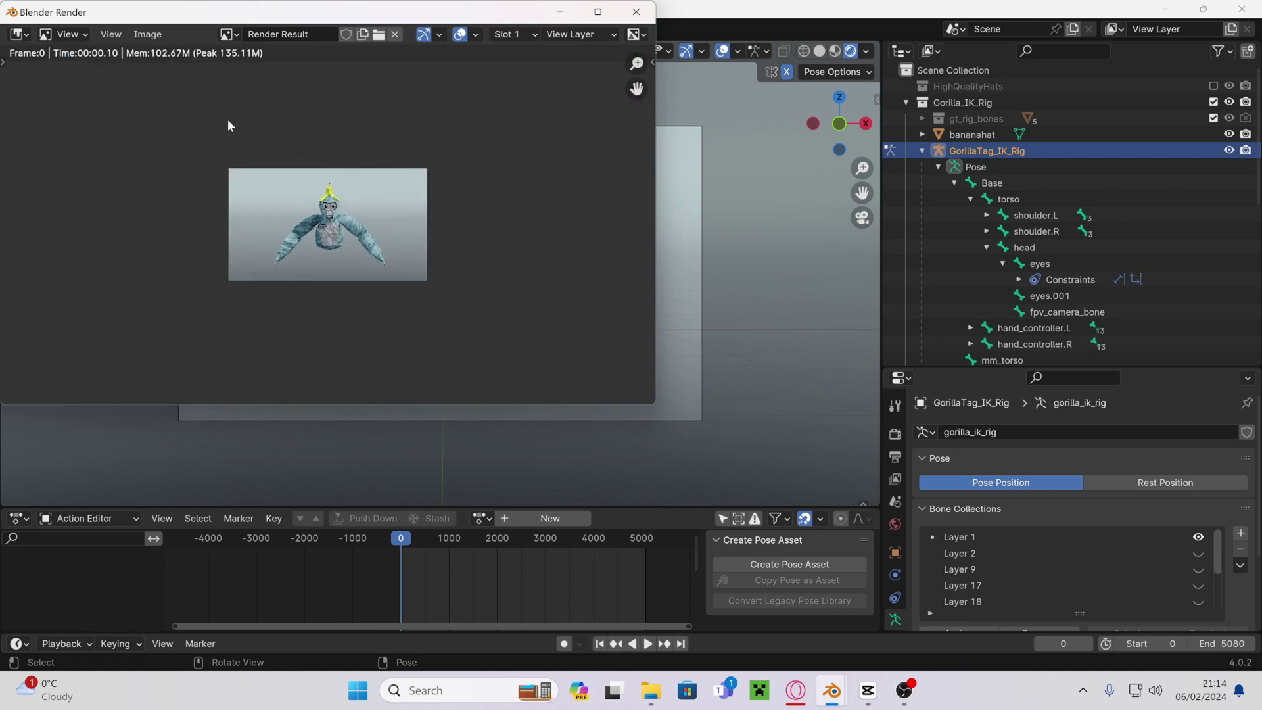
scroll(227, 120, "up", 3)
left_click(225, 34)
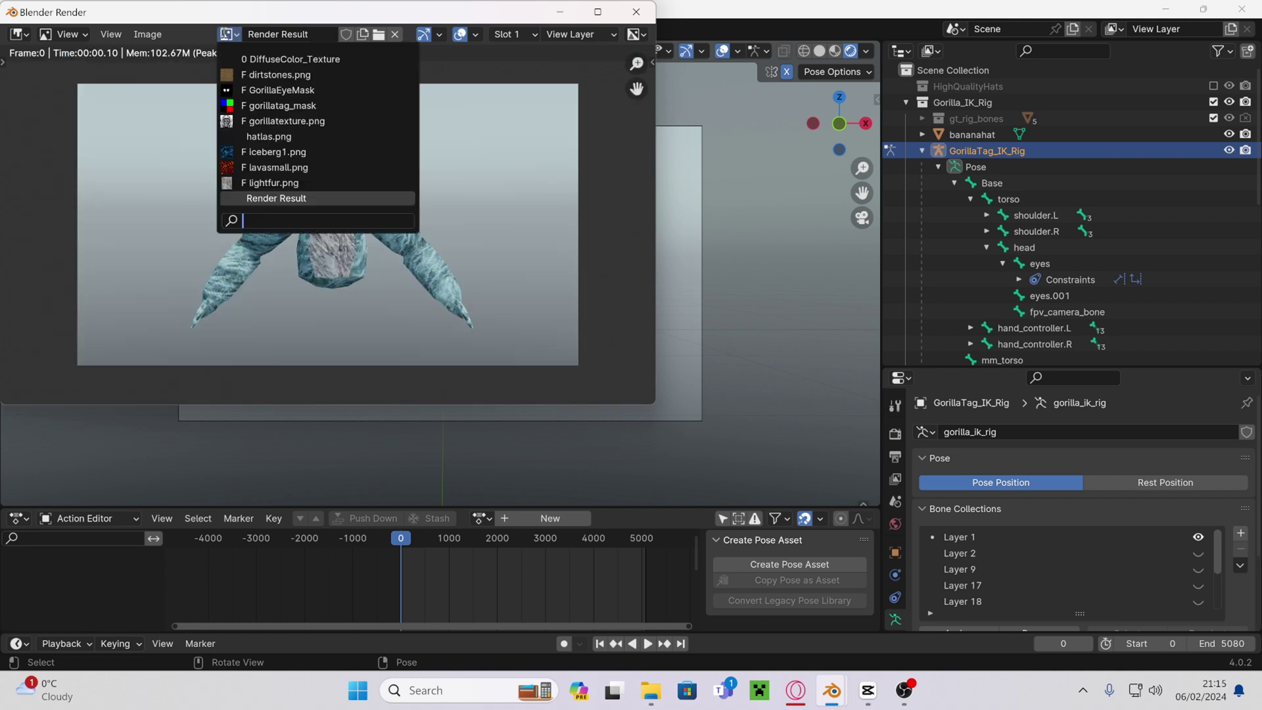
Save the rendered image as tutorial.png in the Downloads folder.
left_click(107, 37)
left_click(106, 36)
left_click(146, 34)
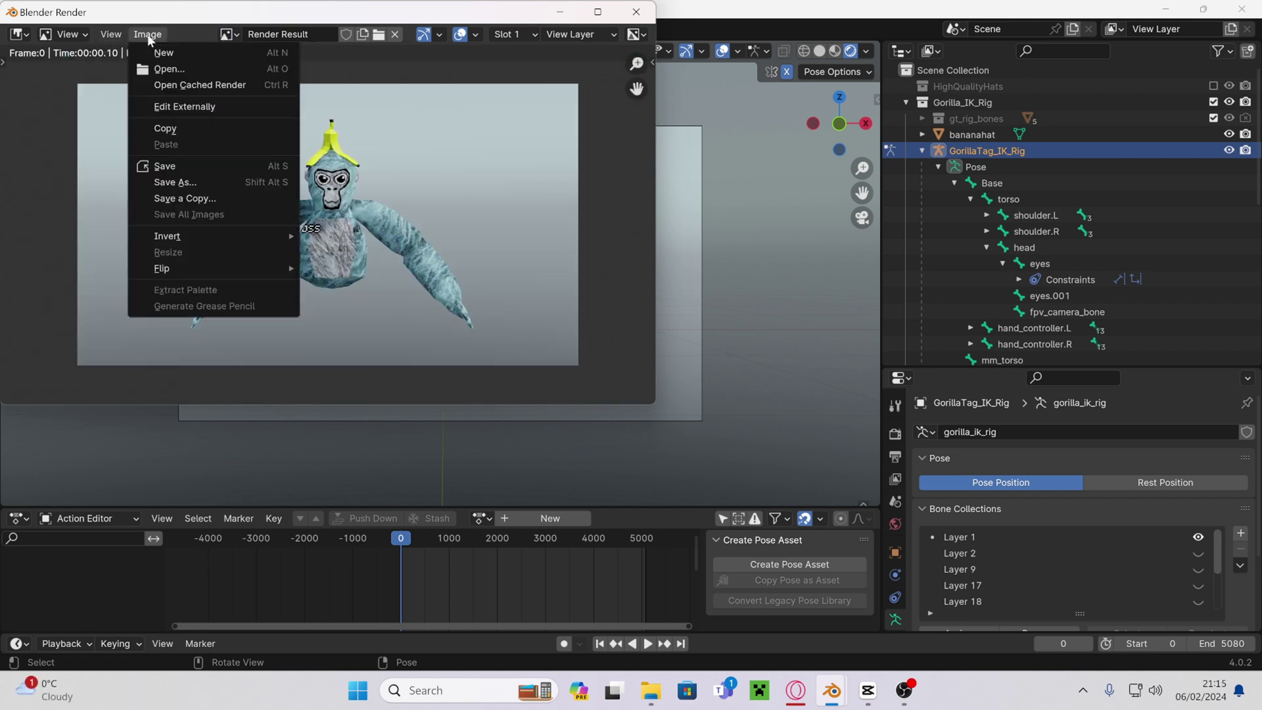
left_click(203, 182)
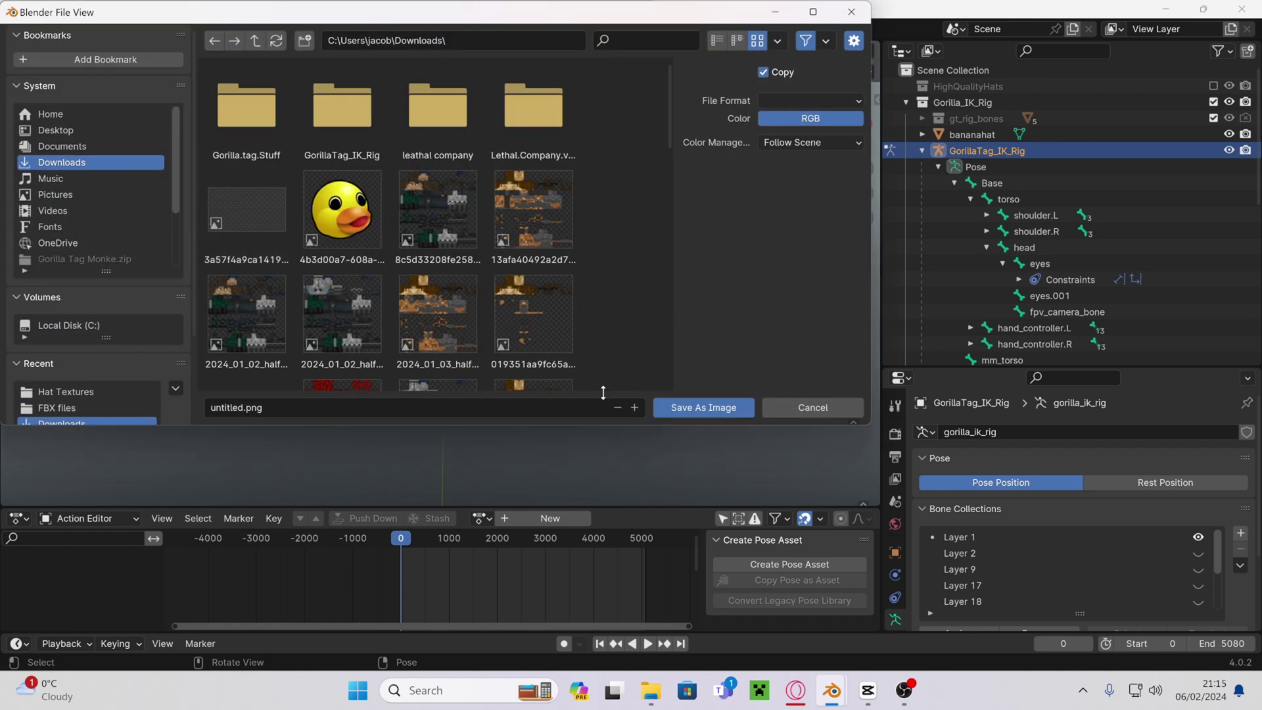
left_click(243, 407)
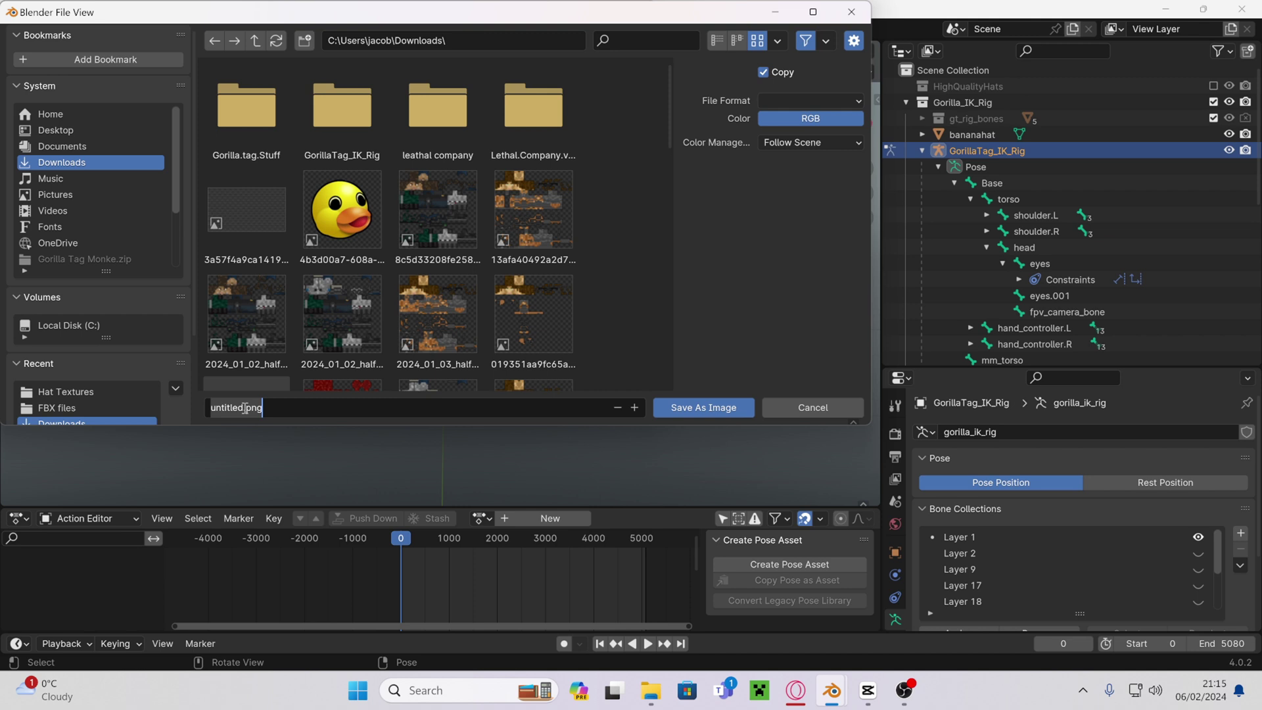
left_click(243, 408)
key("BackSpace")
key("BackSpace")
key("BackSpace")
key("BackSpace")
key("BackSpace")
key("BackSpace")
key("BackSpace")
left_click(689, 408)
Switch to the browser, open remove.bg and upload tutorial.png from the Downloads folder for background removal.
left_click(796, 696)
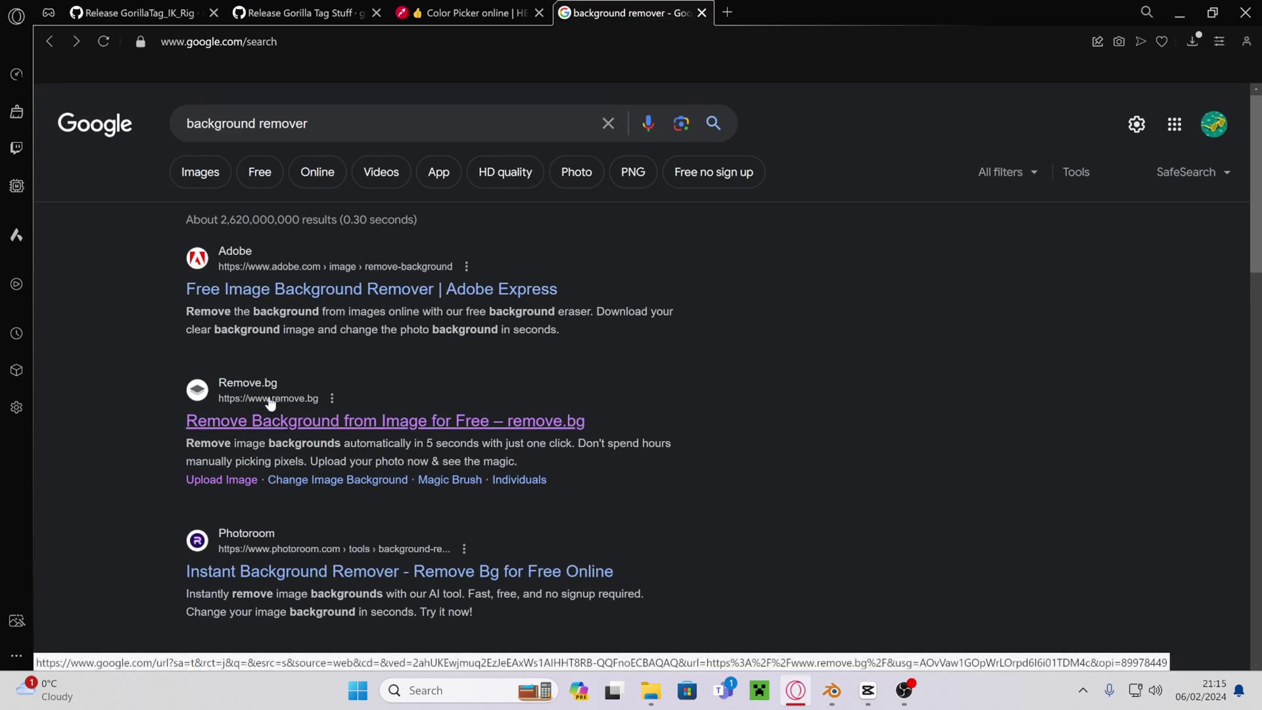
left_click(295, 419)
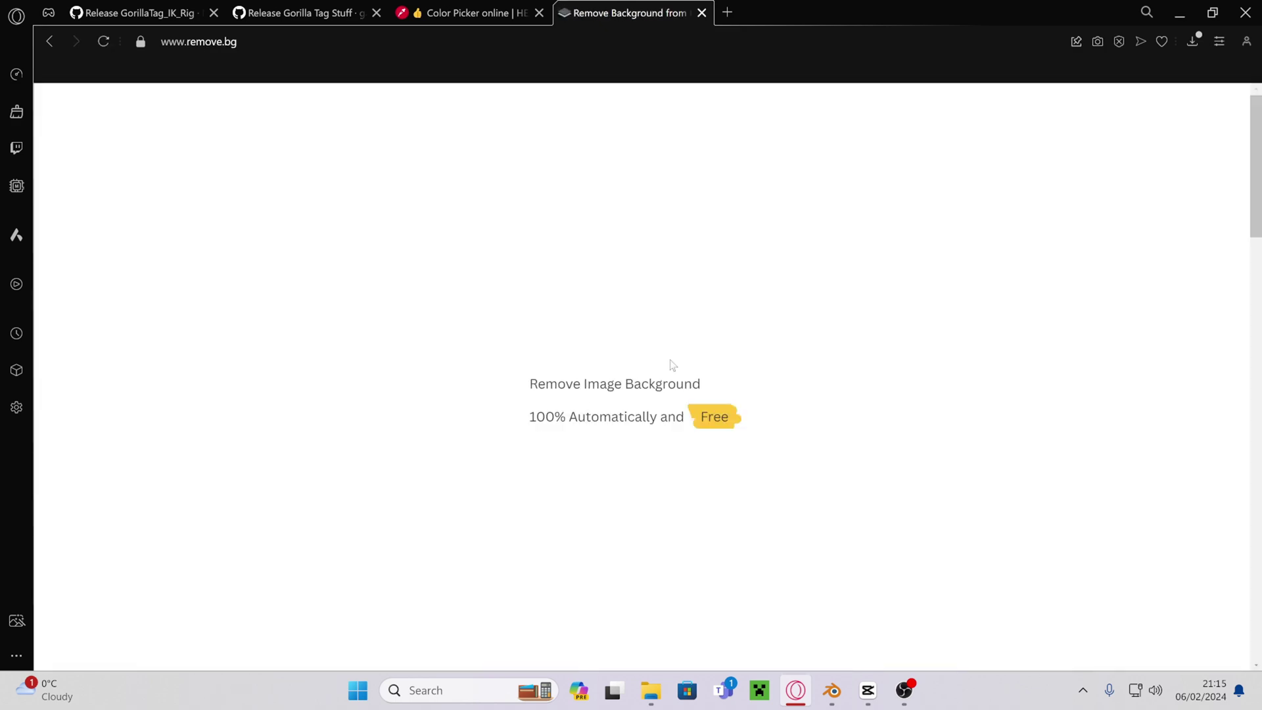
left_click(650, 690)
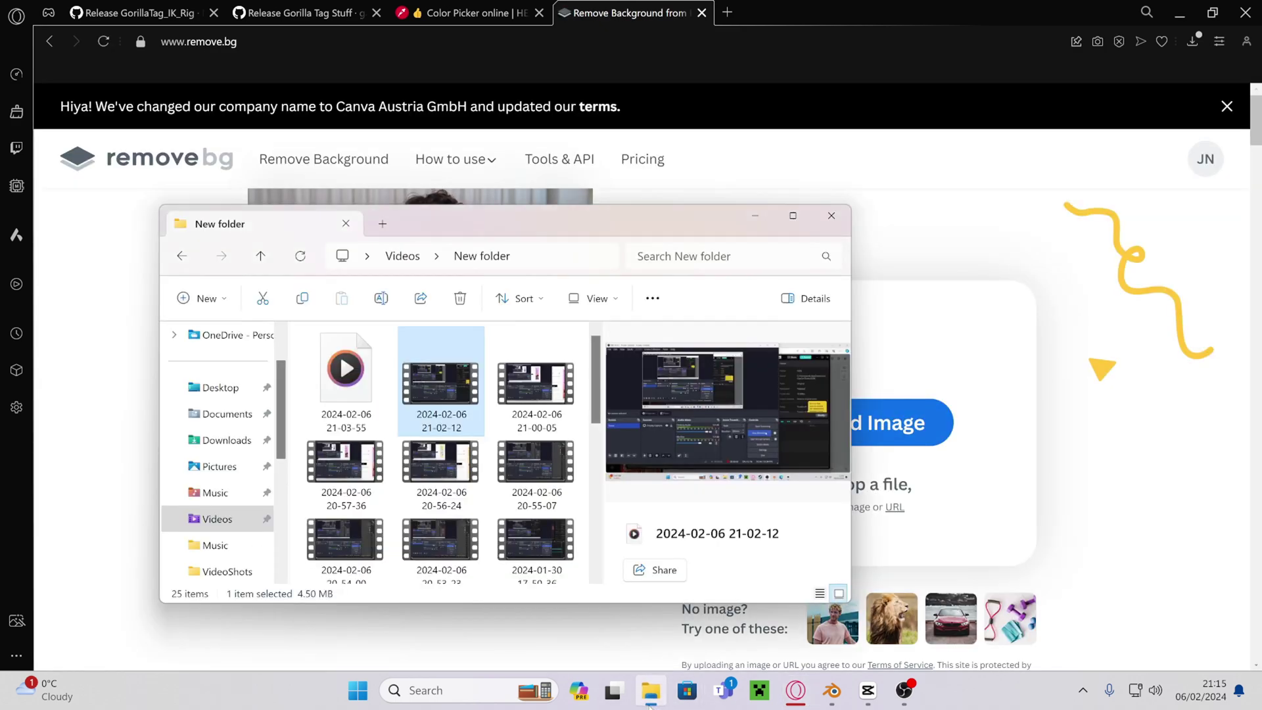
left_click(255, 439)
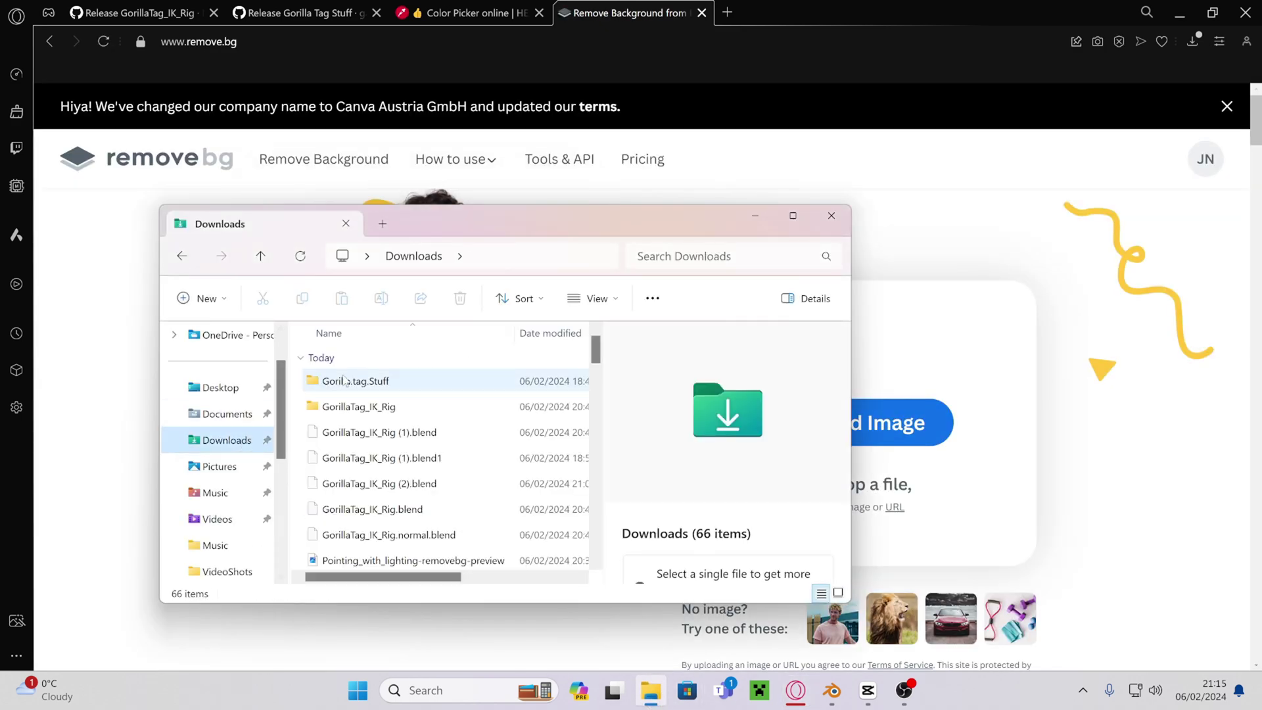
scroll(401, 447, "down", 3)
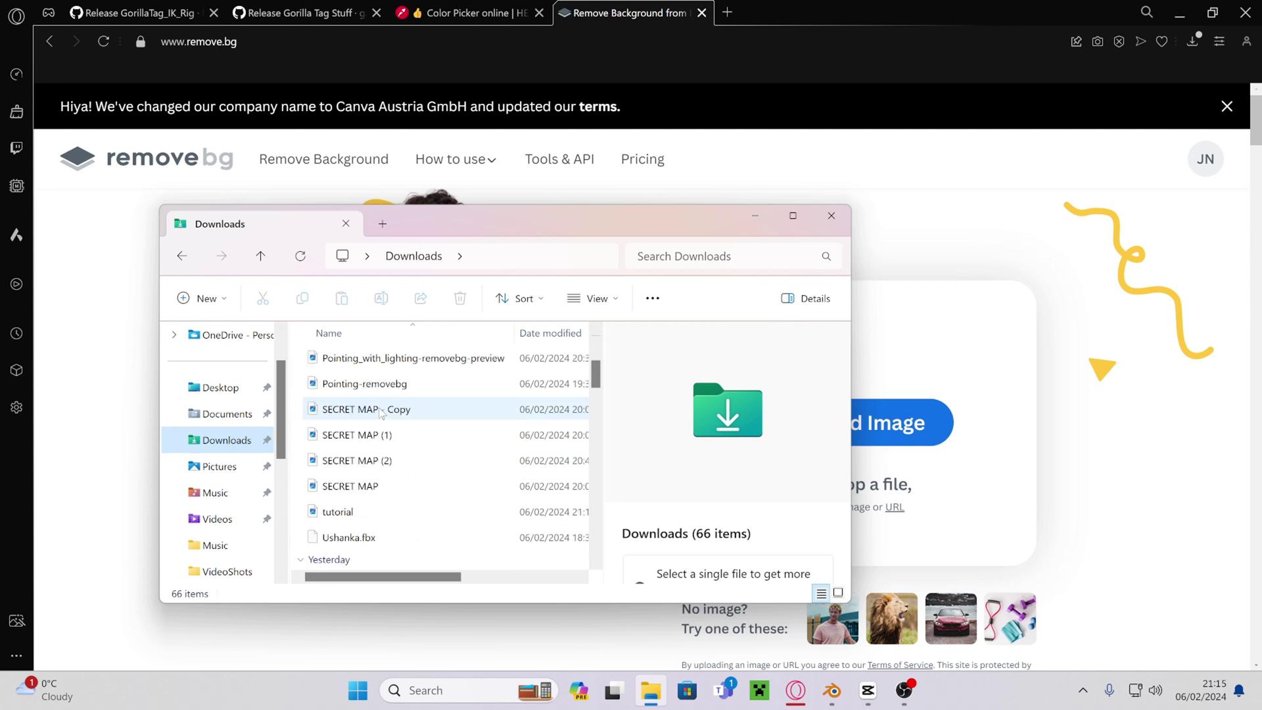
left_click_drag(395, 510, 892, 455)
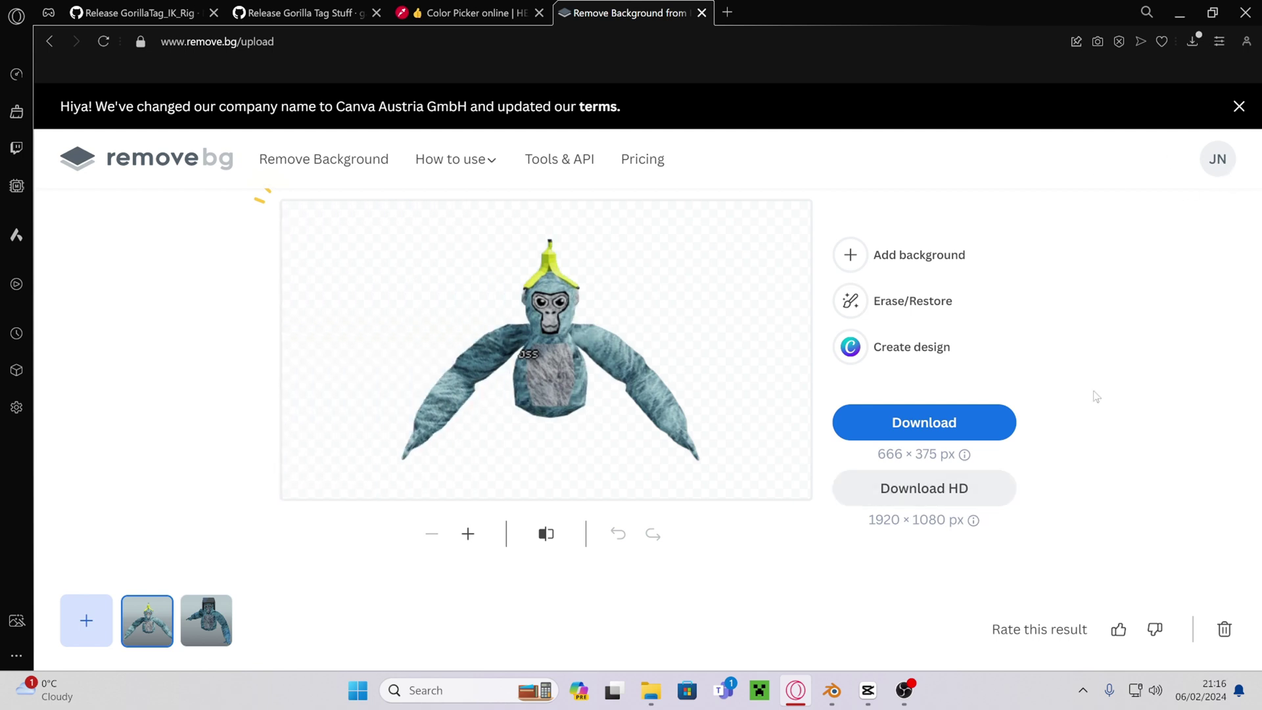
Download the background-free gorilla image at 666 × 375 px instead of HD and open it for checking.
left_click(901, 498)
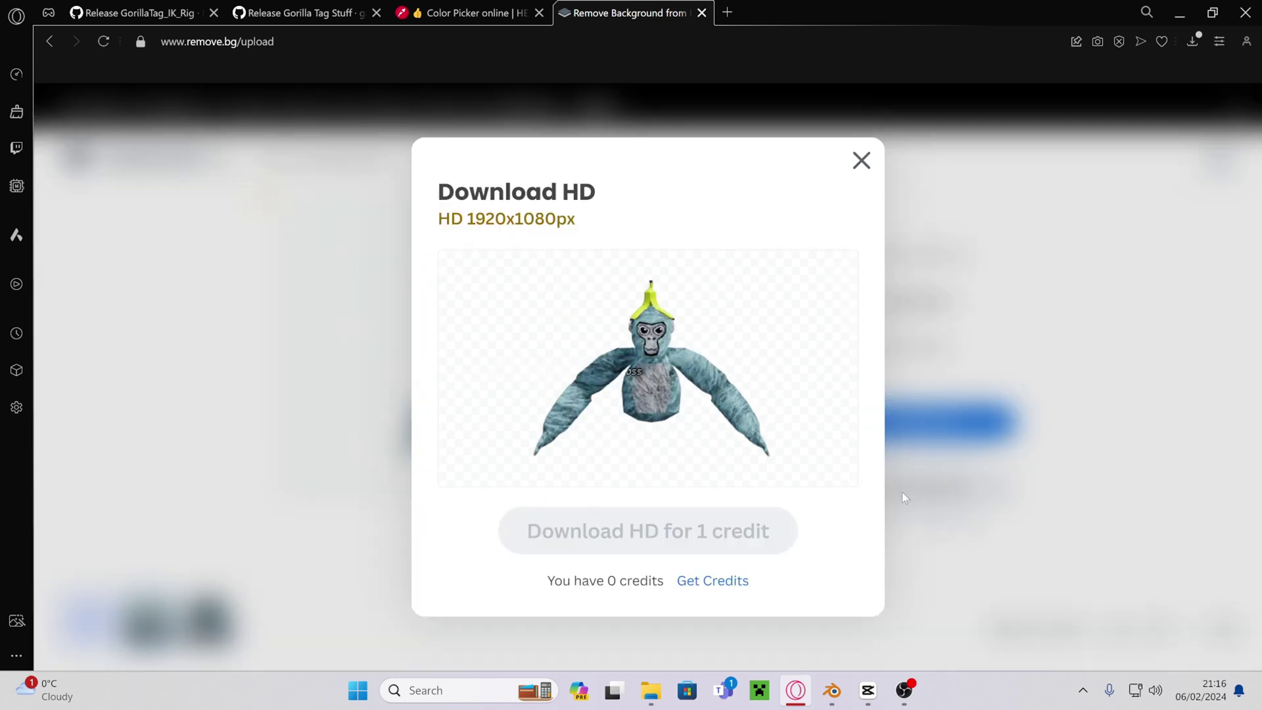
left_click(872, 162)
left_click(924, 423)
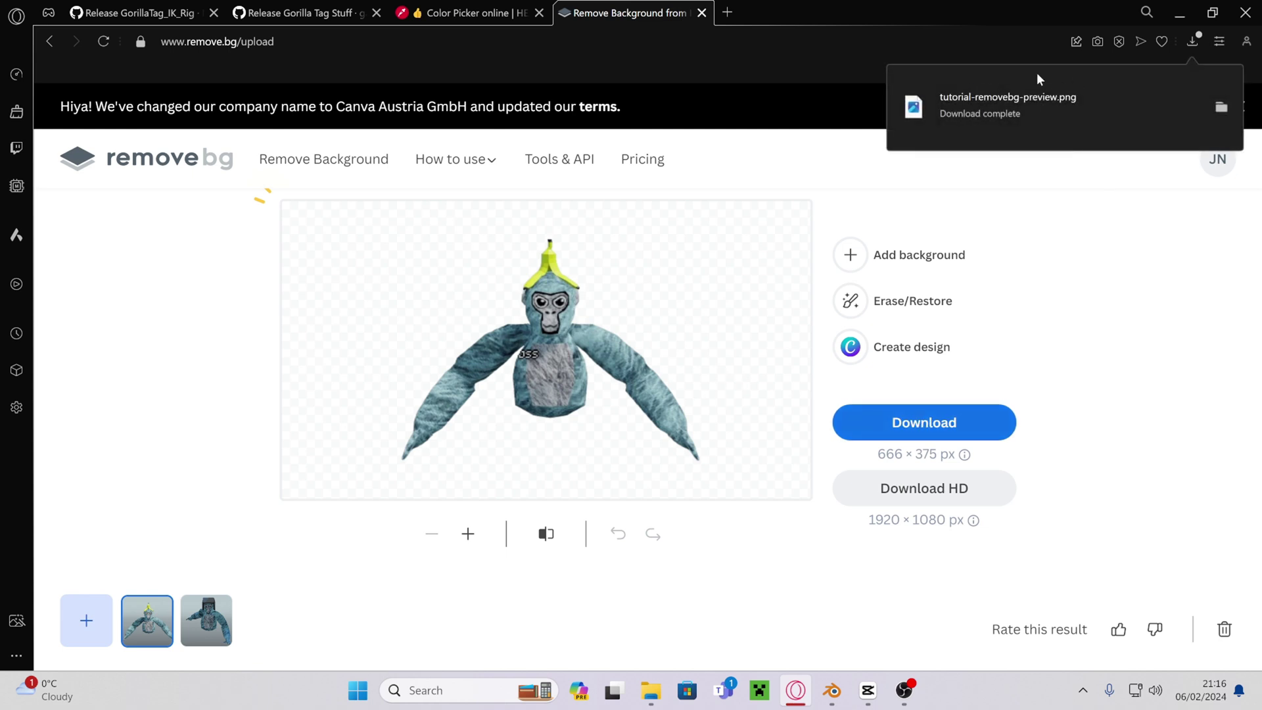
left_click(1038, 100)
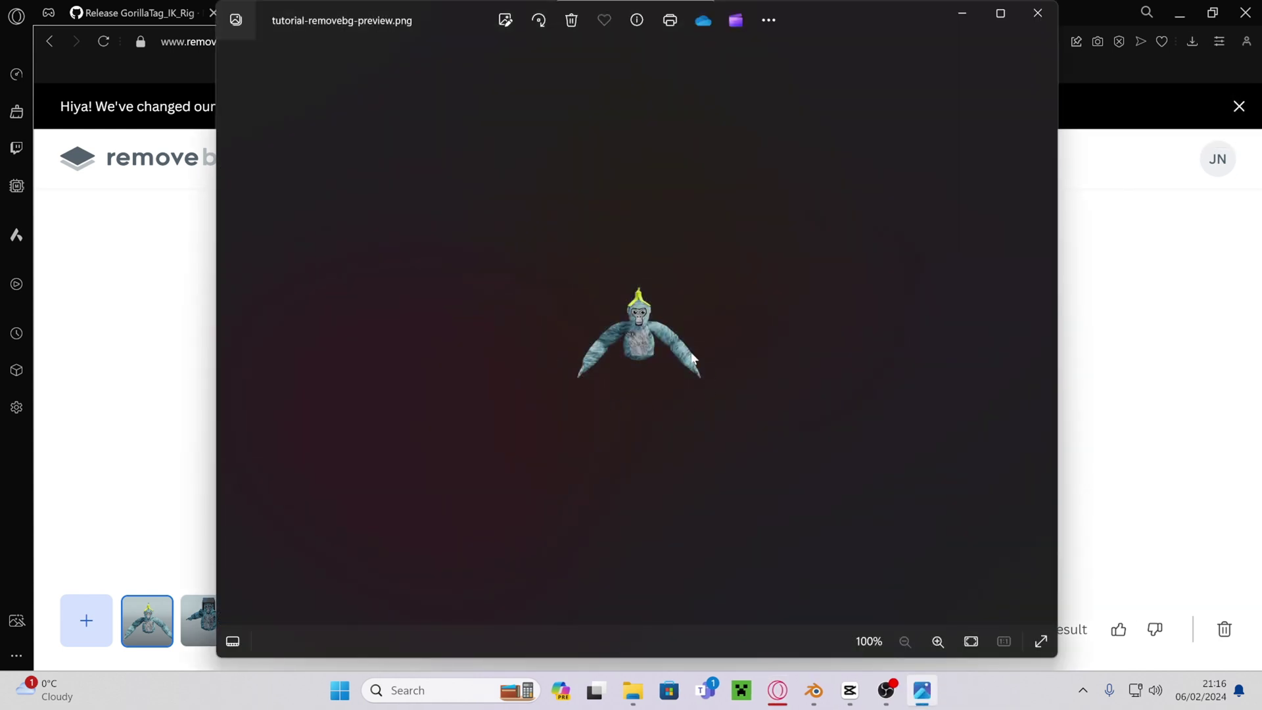
scroll(691, 358, "up", 5)
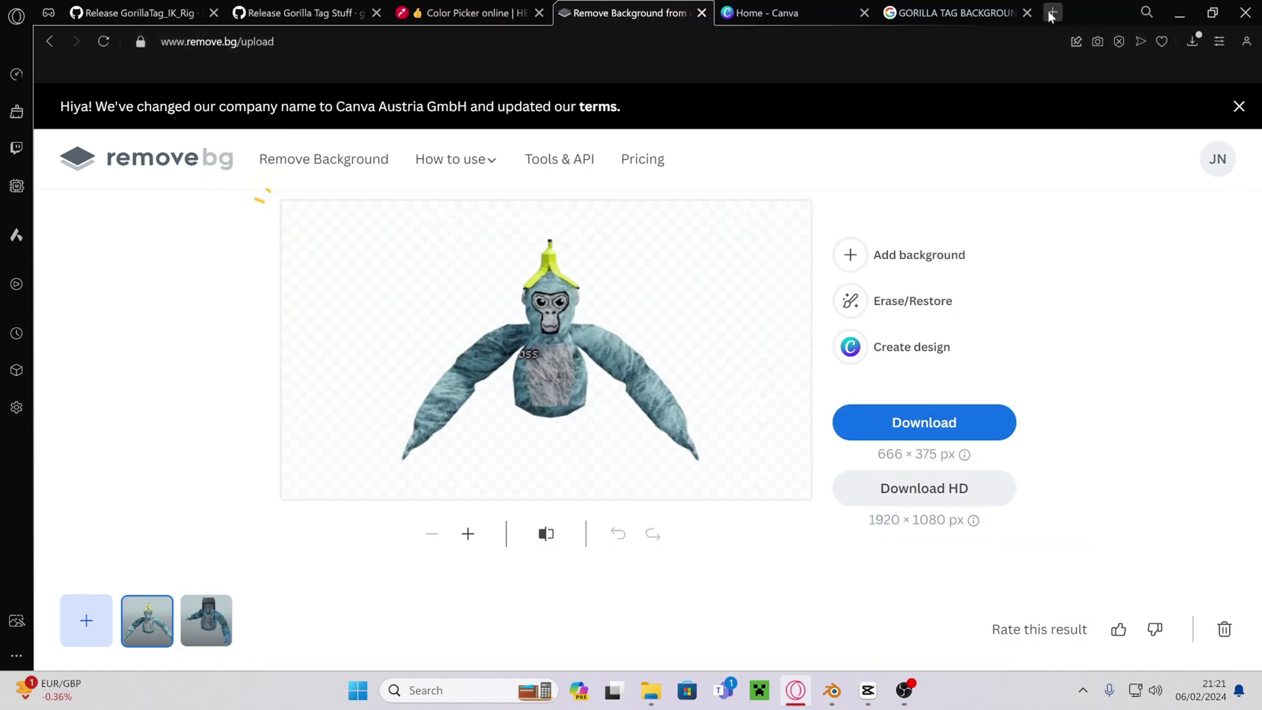
Close the Gorilla Tag background search page and create a blank YouTube Thumbnail design in Canva.
left_click(1026, 14)
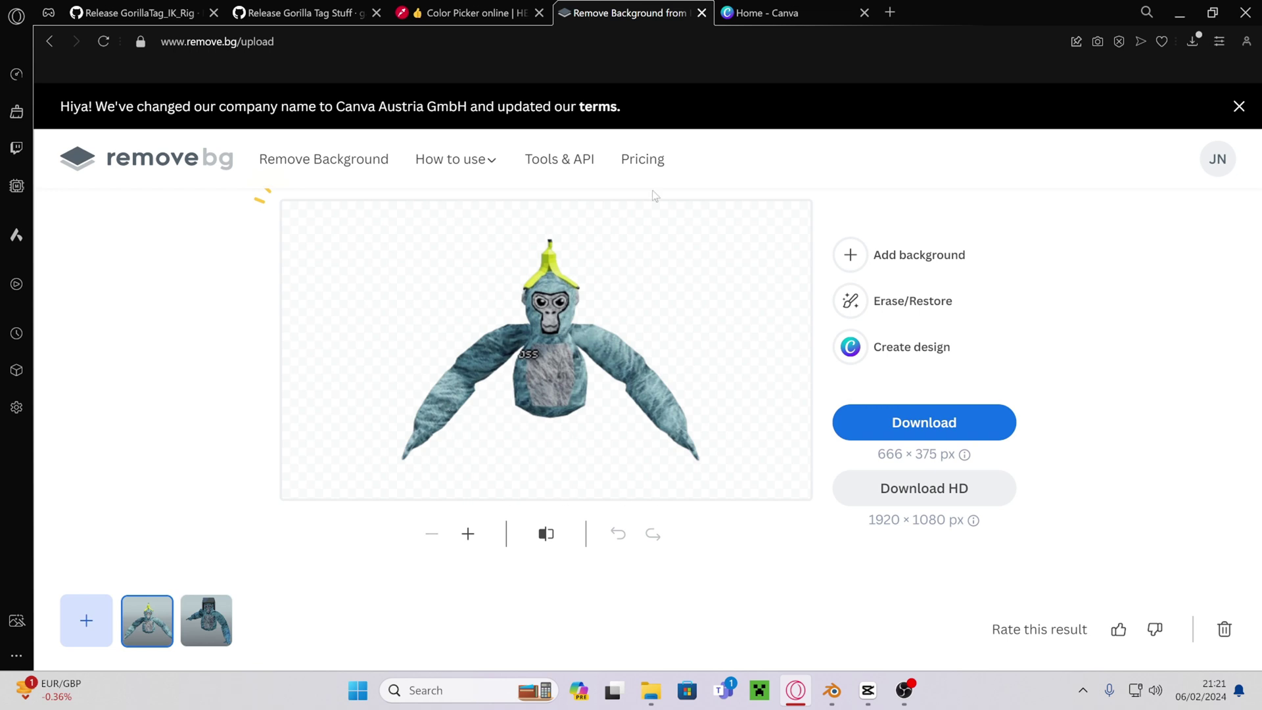
left_click(802, 10)
left_click(606, 18)
left_click(752, 13)
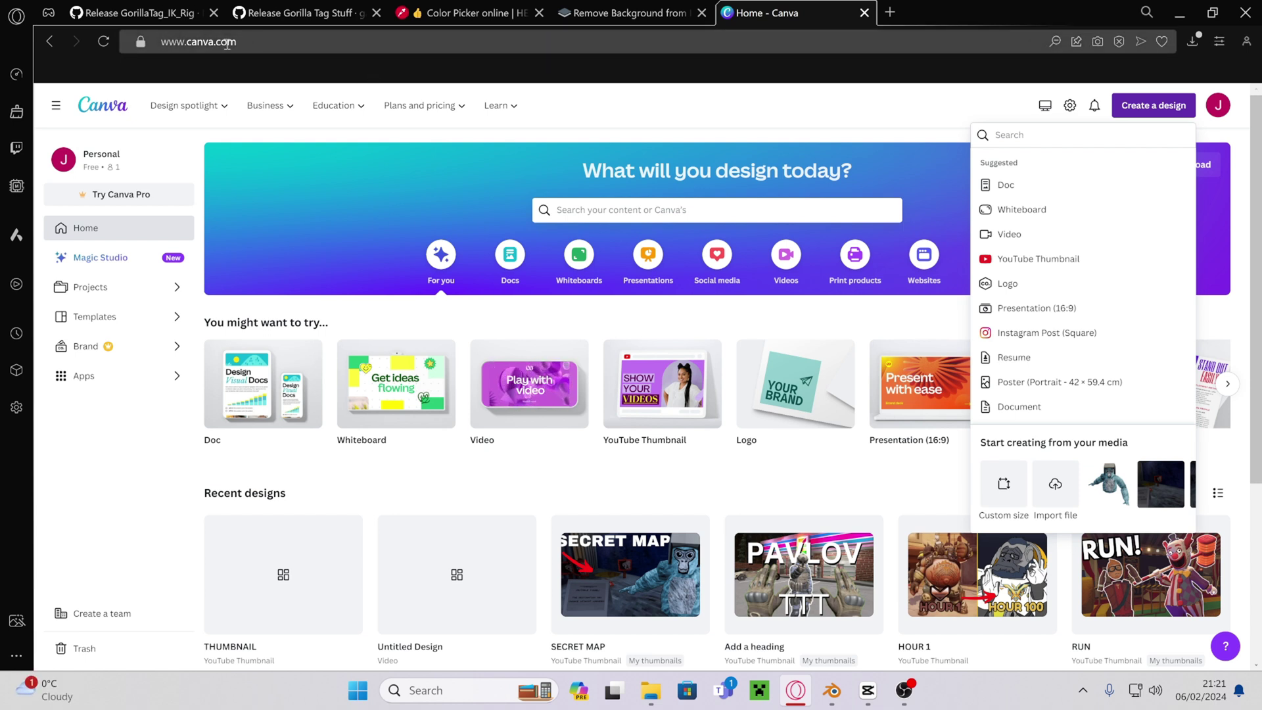
left_click(609, 148)
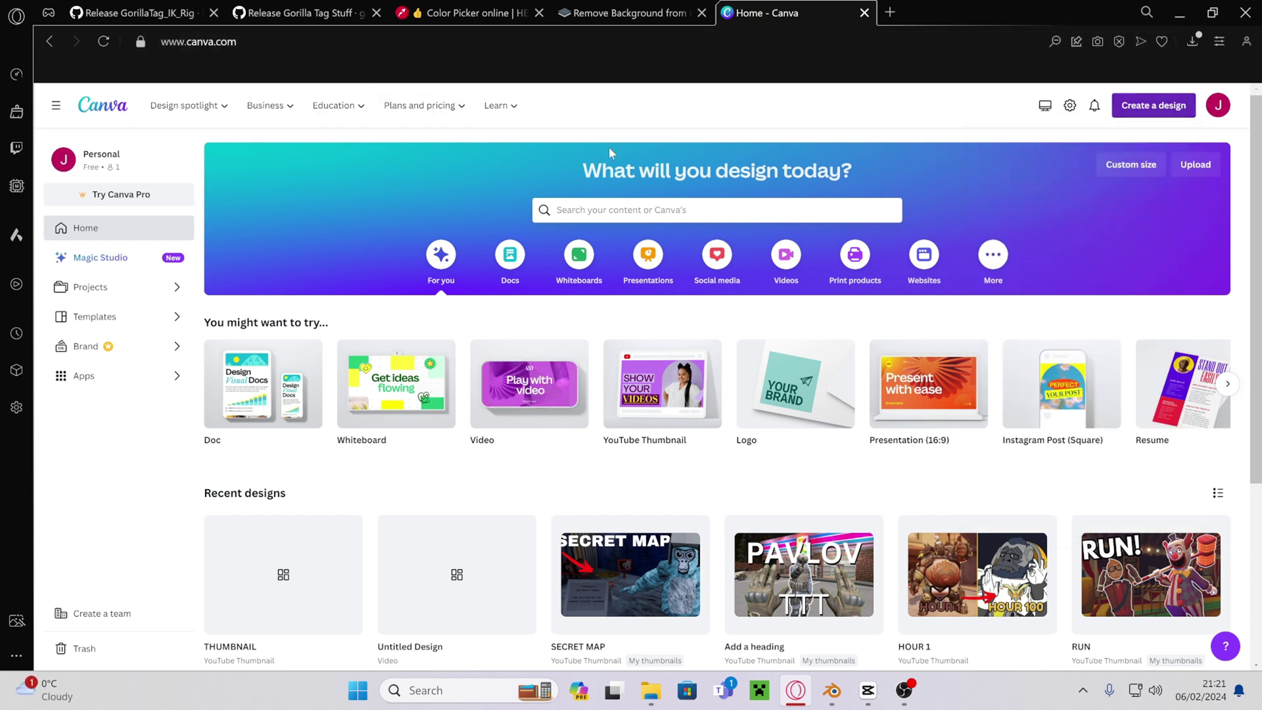
scroll(303, 287, "down", 4)
scroll(302, 287, "up", 4)
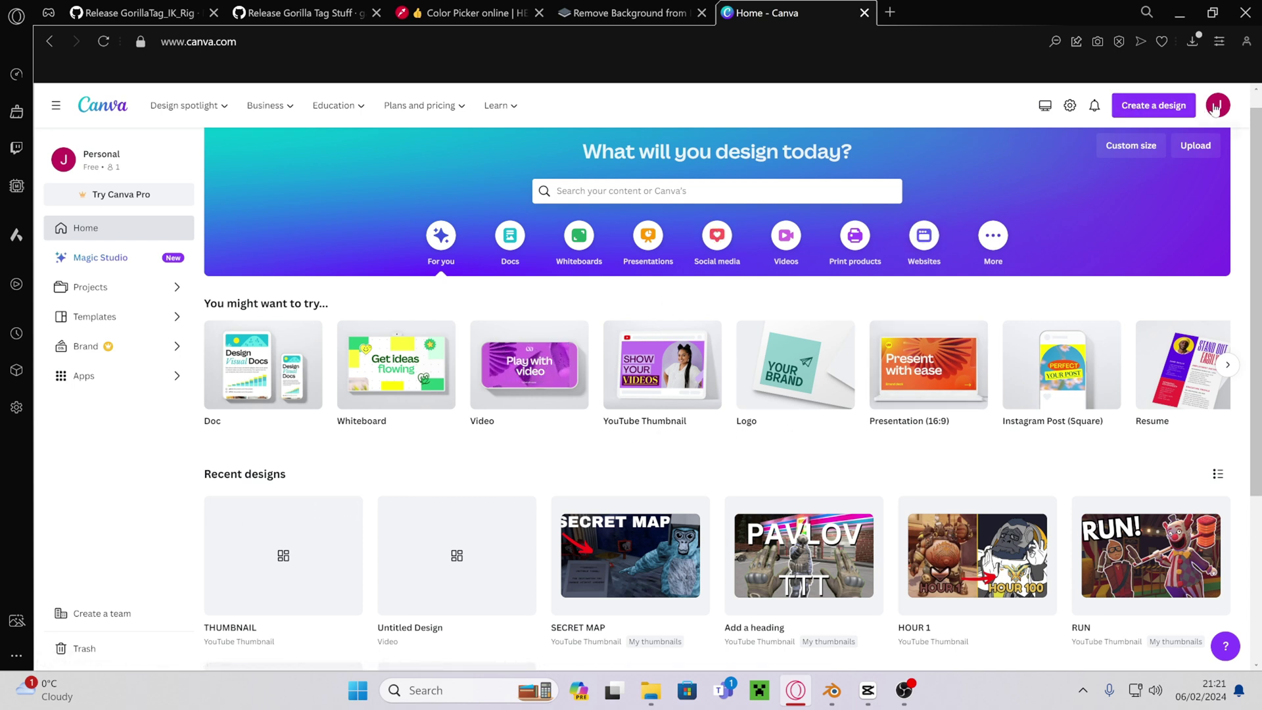
left_click(1185, 108)
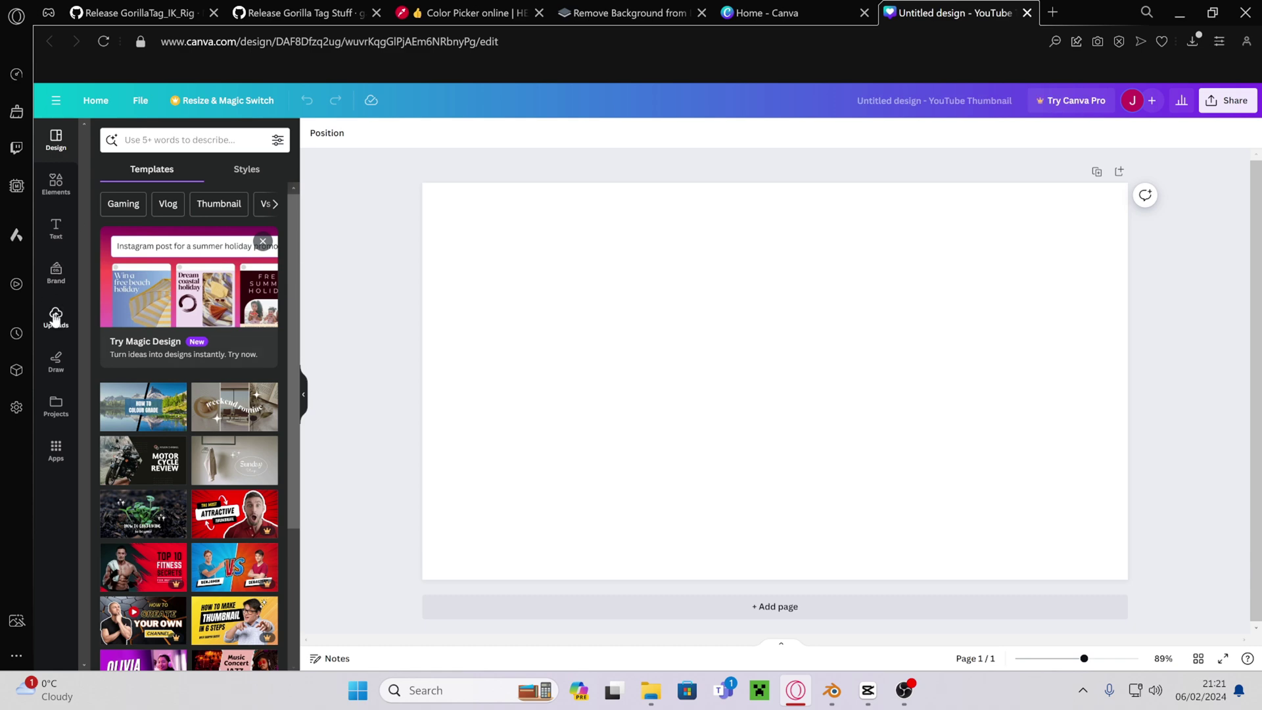
Insert the uploaded banana-hat gorilla image and enlarge it to fill the whole page.
left_click(55, 317)
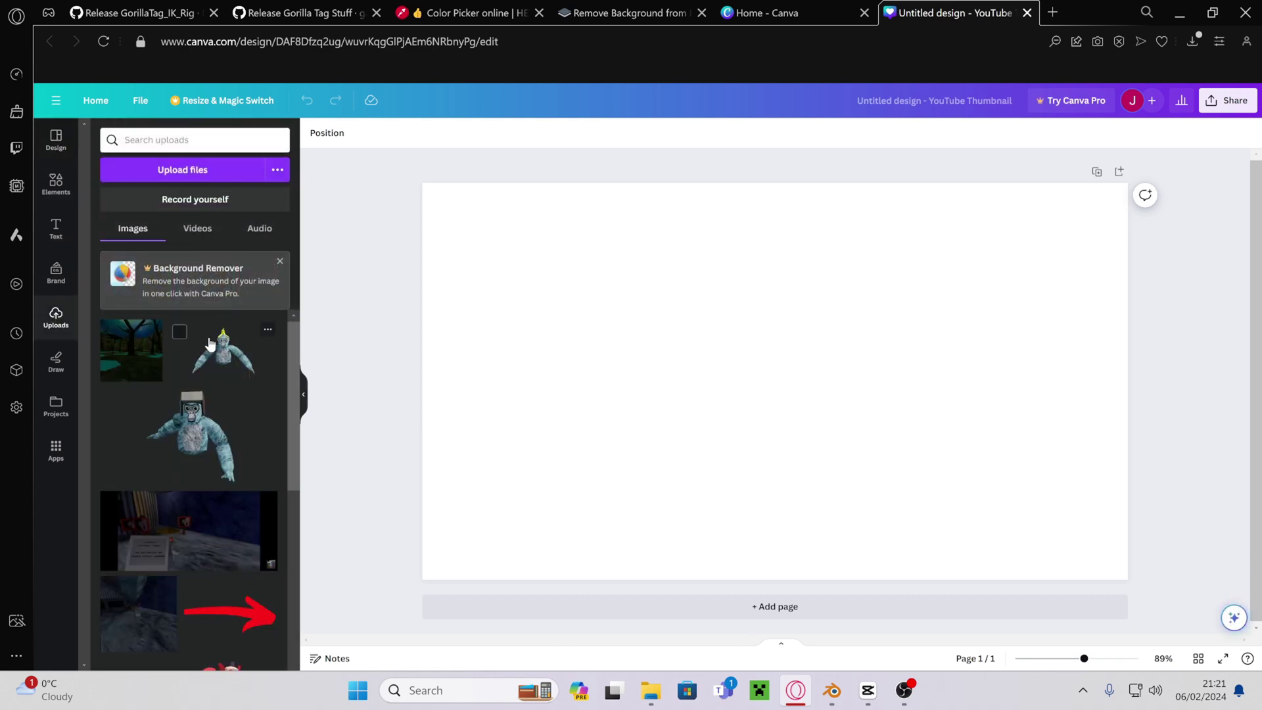
left_click(210, 343)
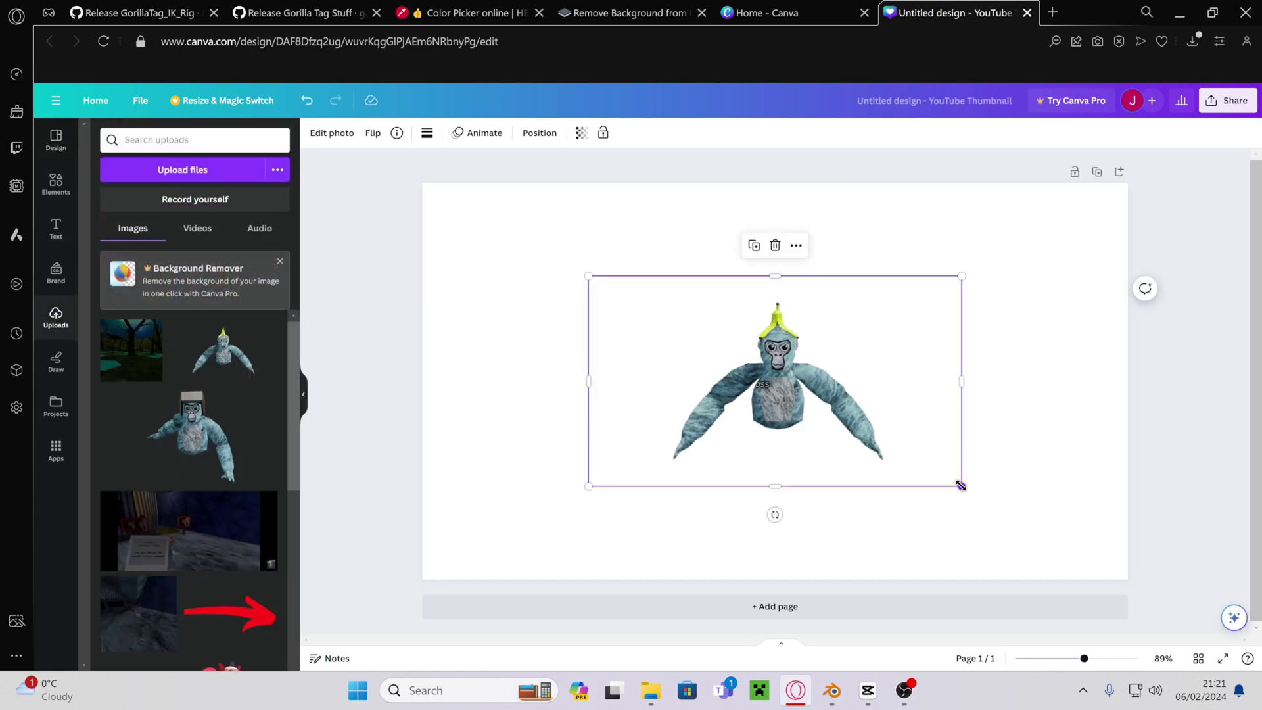
left_click_drag(961, 485, 1120, 586)
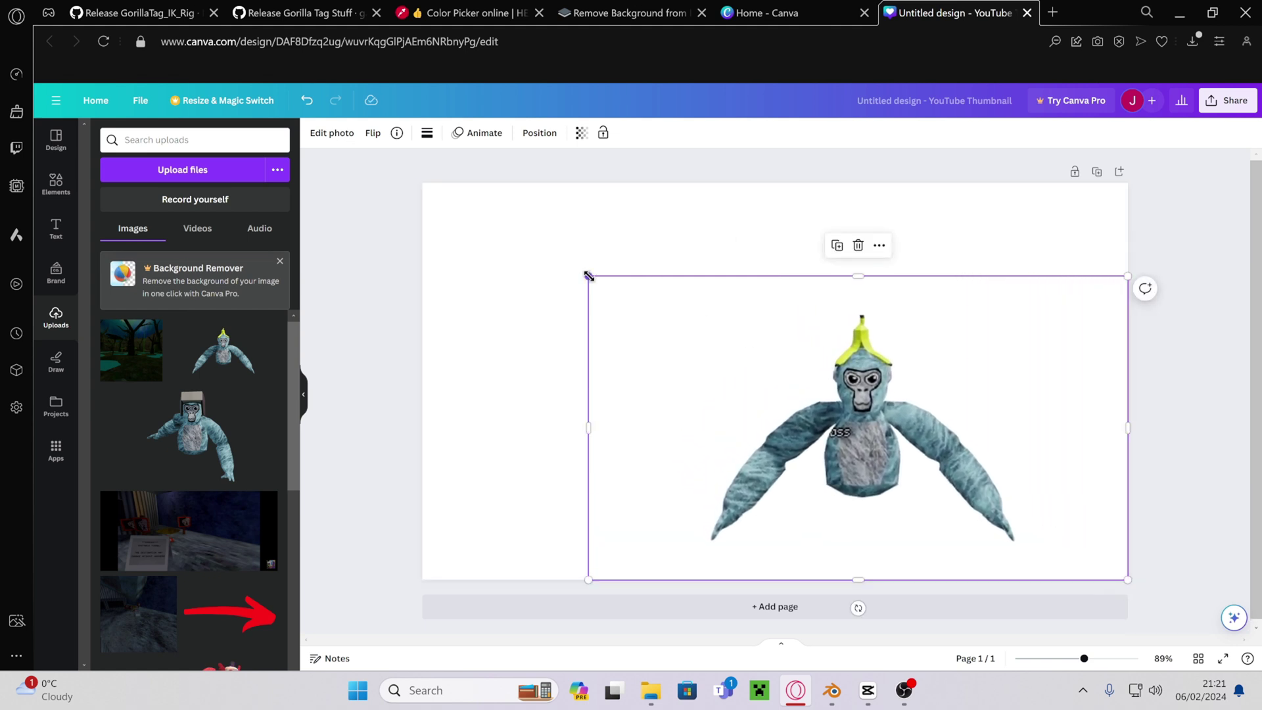
left_click_drag(589, 276, 407, 206)
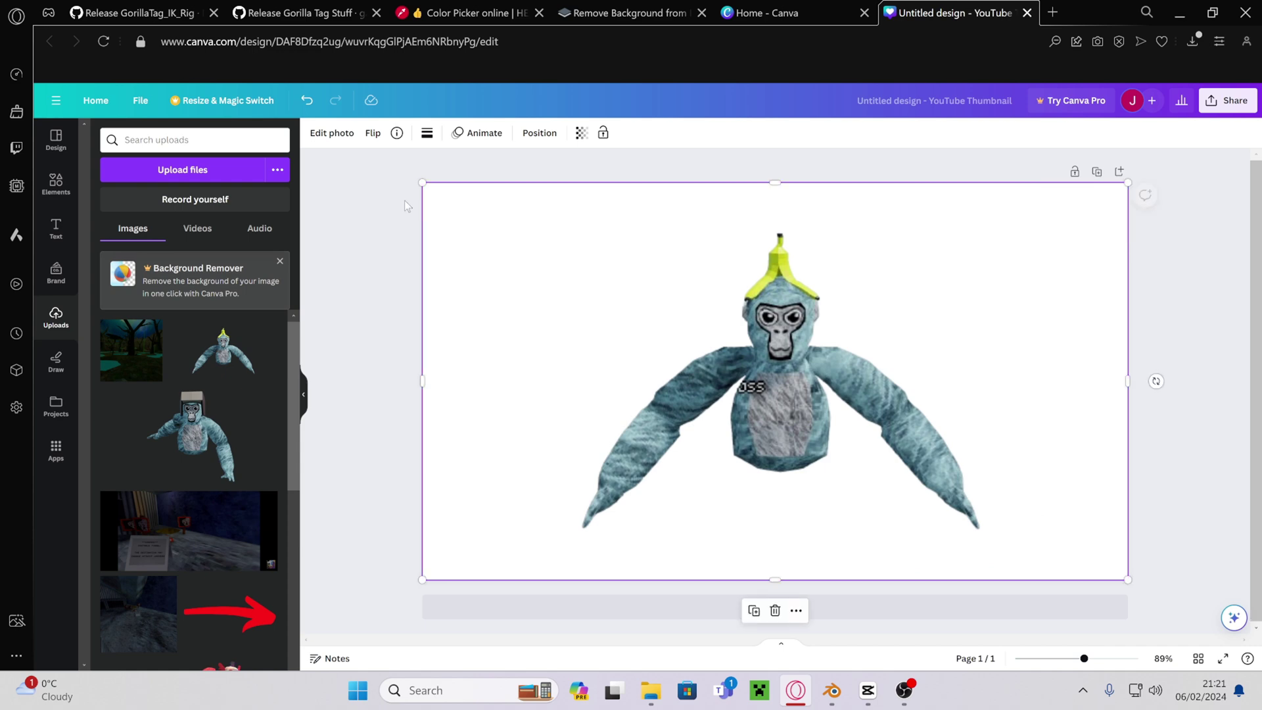
left_click(339, 210)
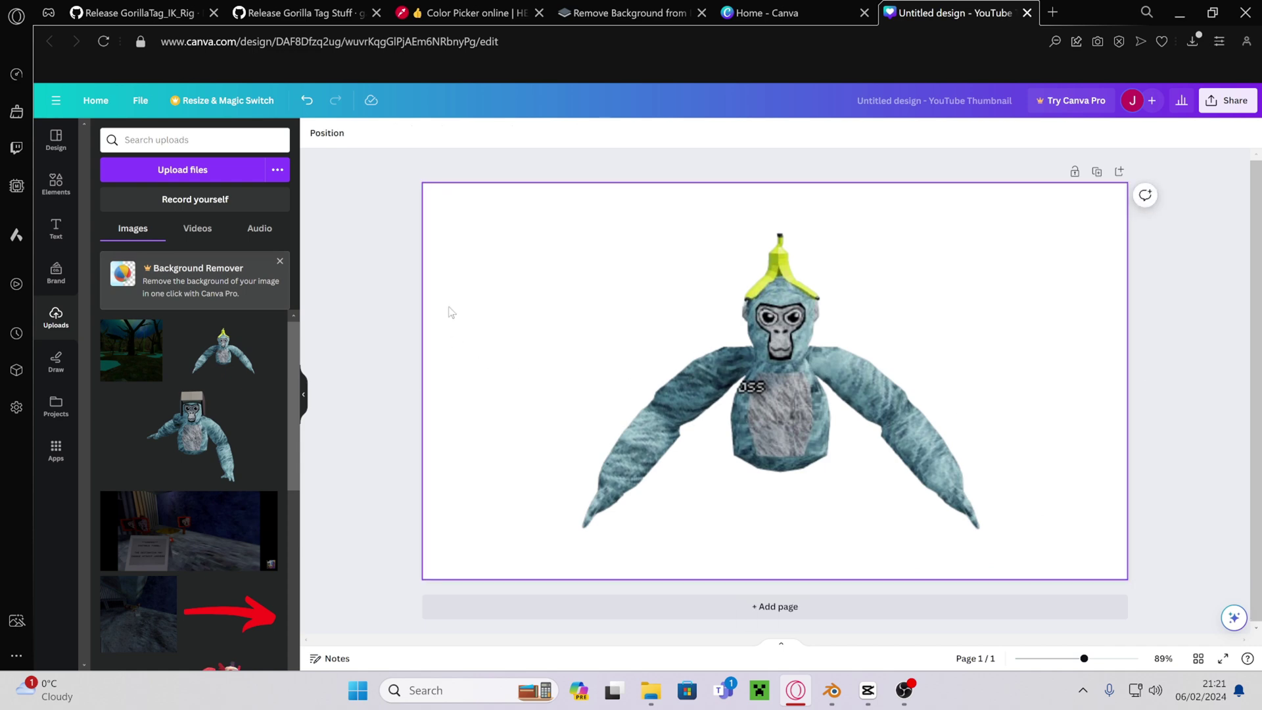
Upload the downloaded forest and cliff picture and place it on the page.
left_click(157, 176)
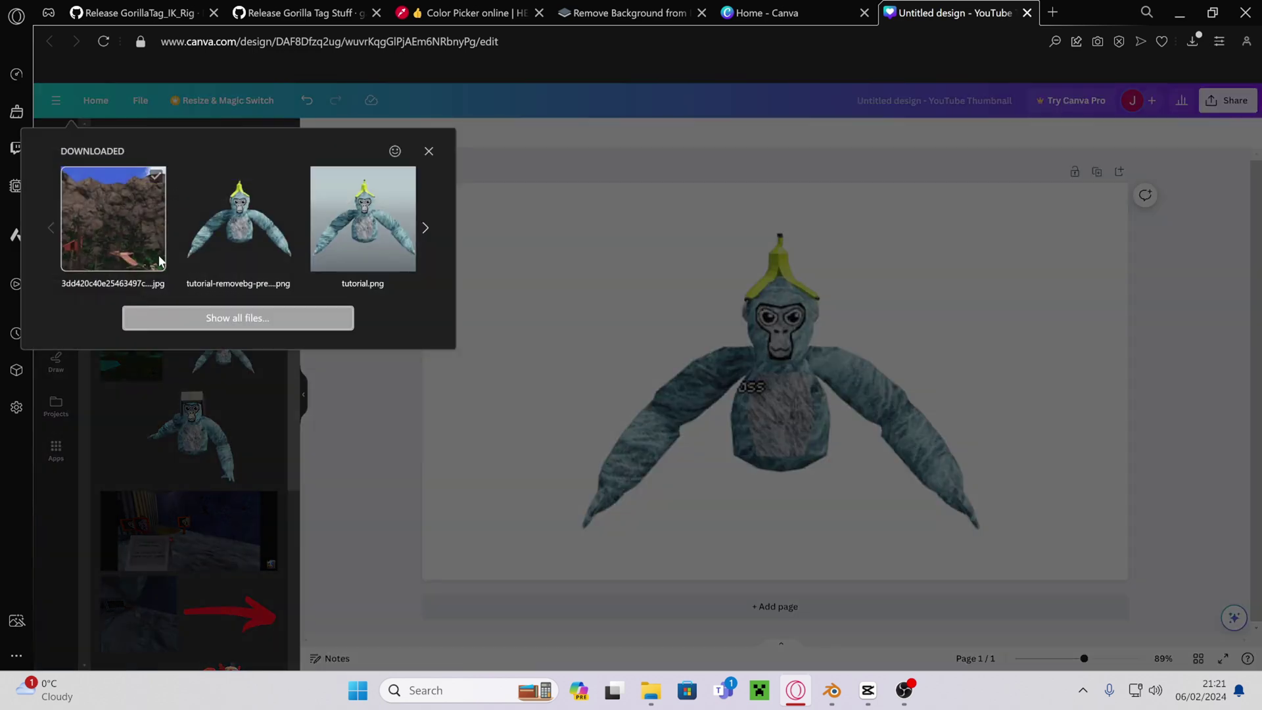
left_click(127, 248)
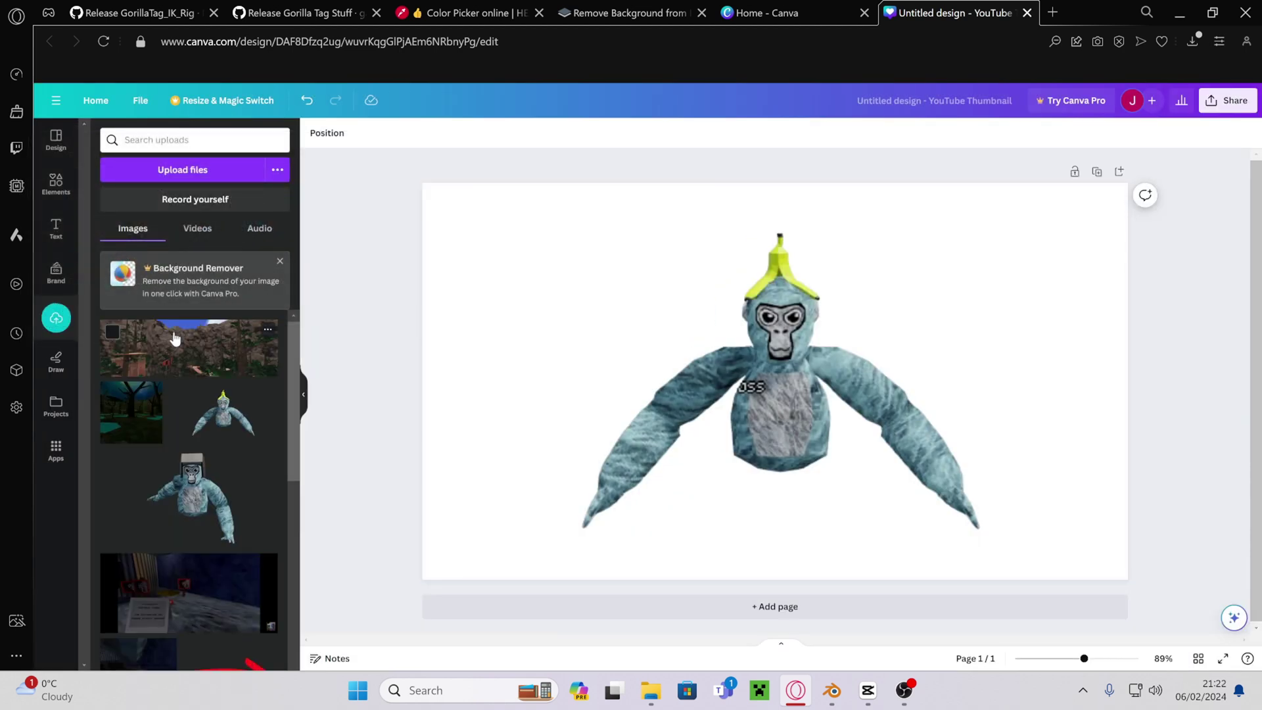
left_click_drag(171, 336, 632, 333)
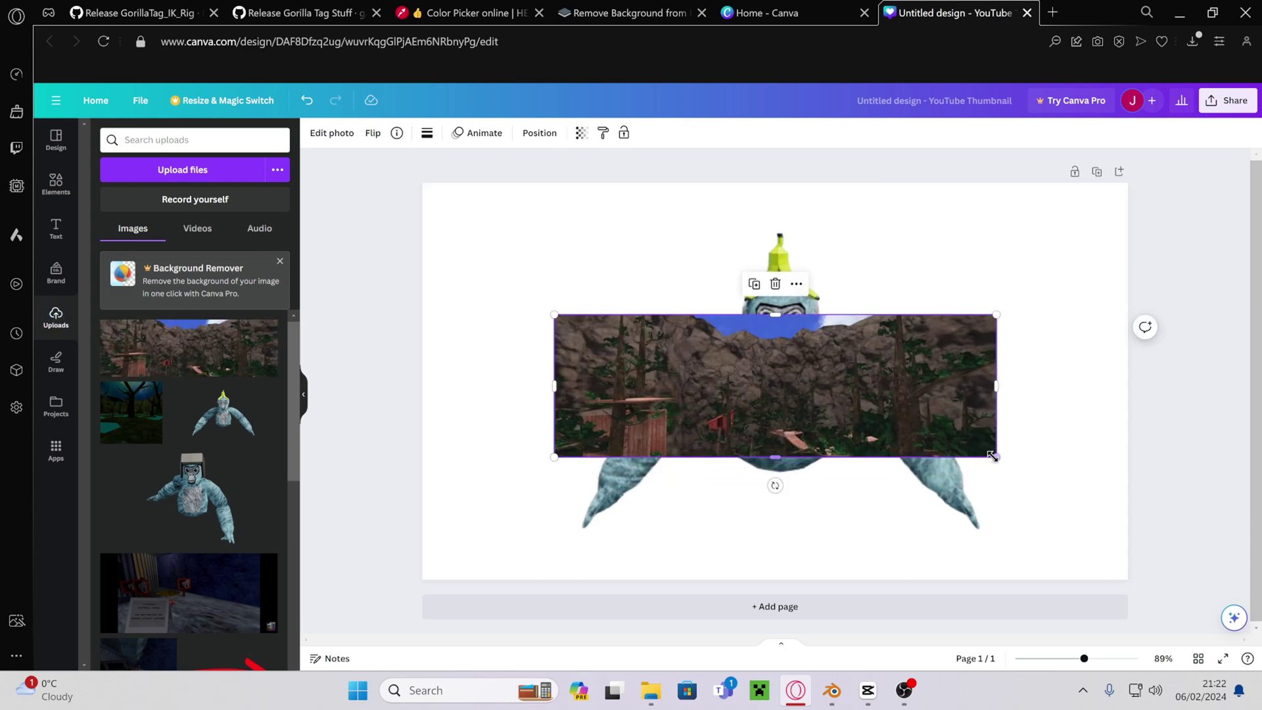
Stretch the forest picture to cover the entire page and send it backward behind the gorilla.
left_click_drag(996, 458, 1119, 517)
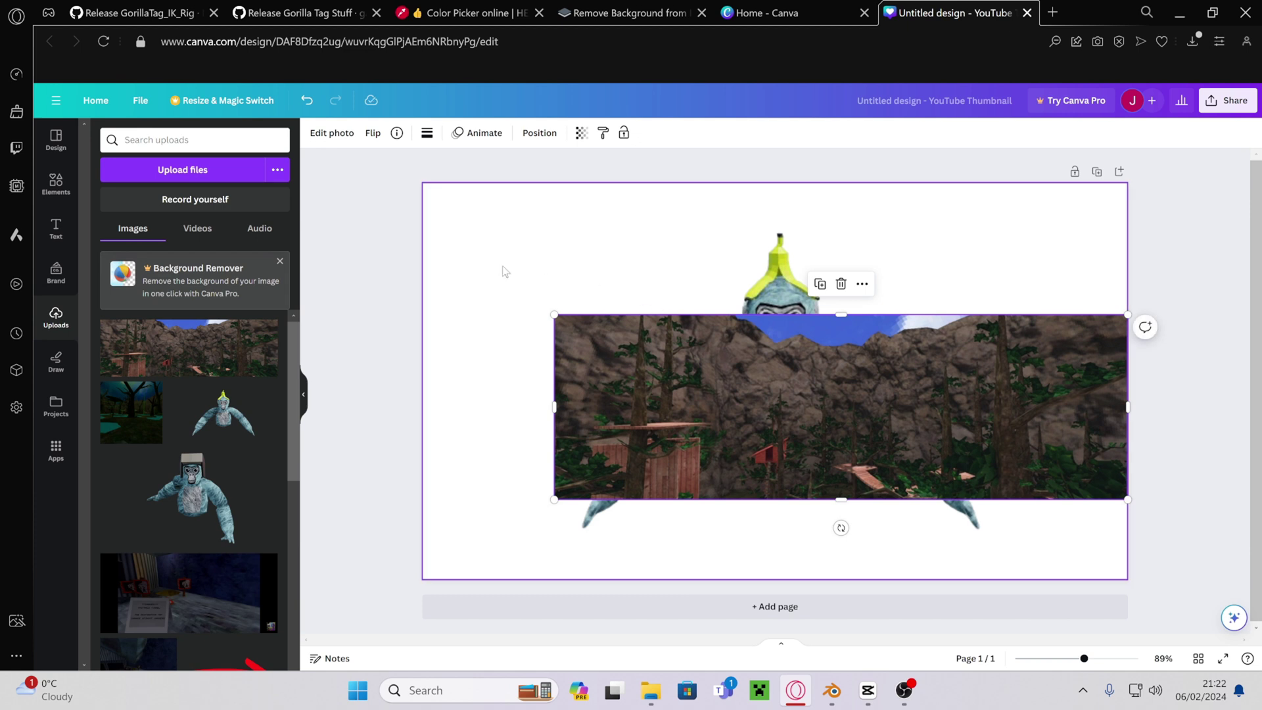
left_click(489, 282)
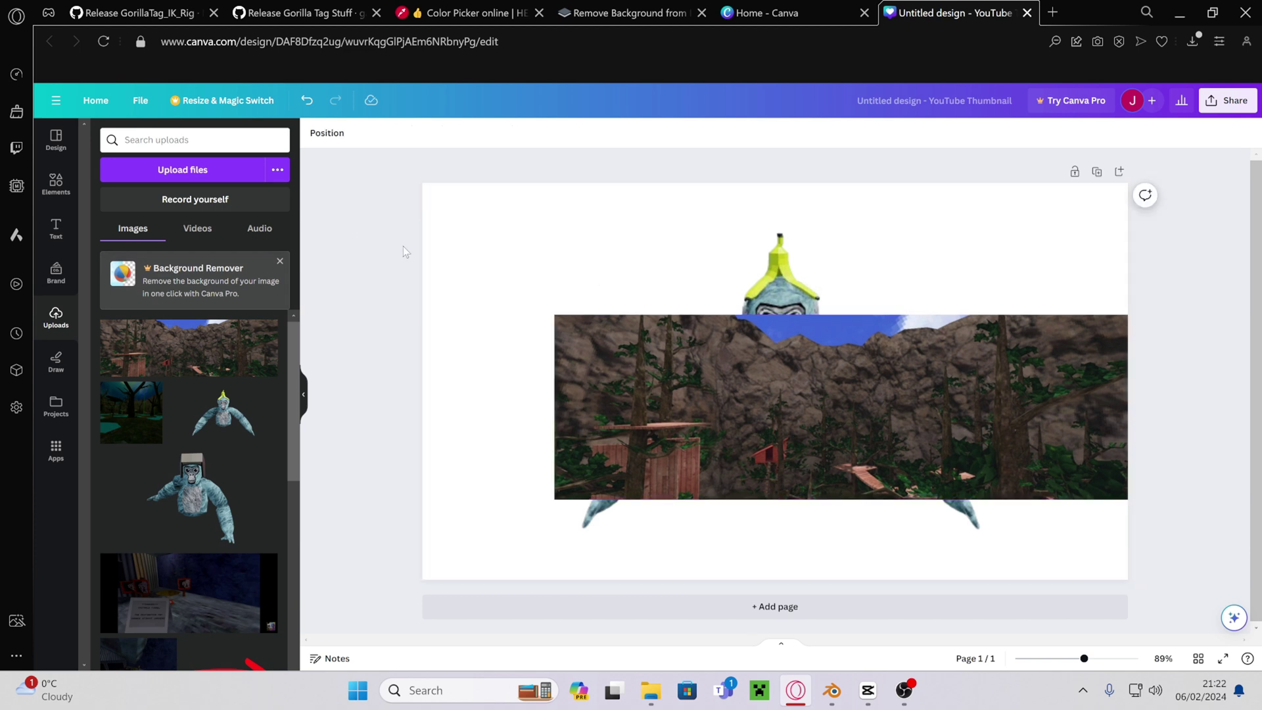
left_click(574, 330)
left_click_drag(554, 315, 432, 235)
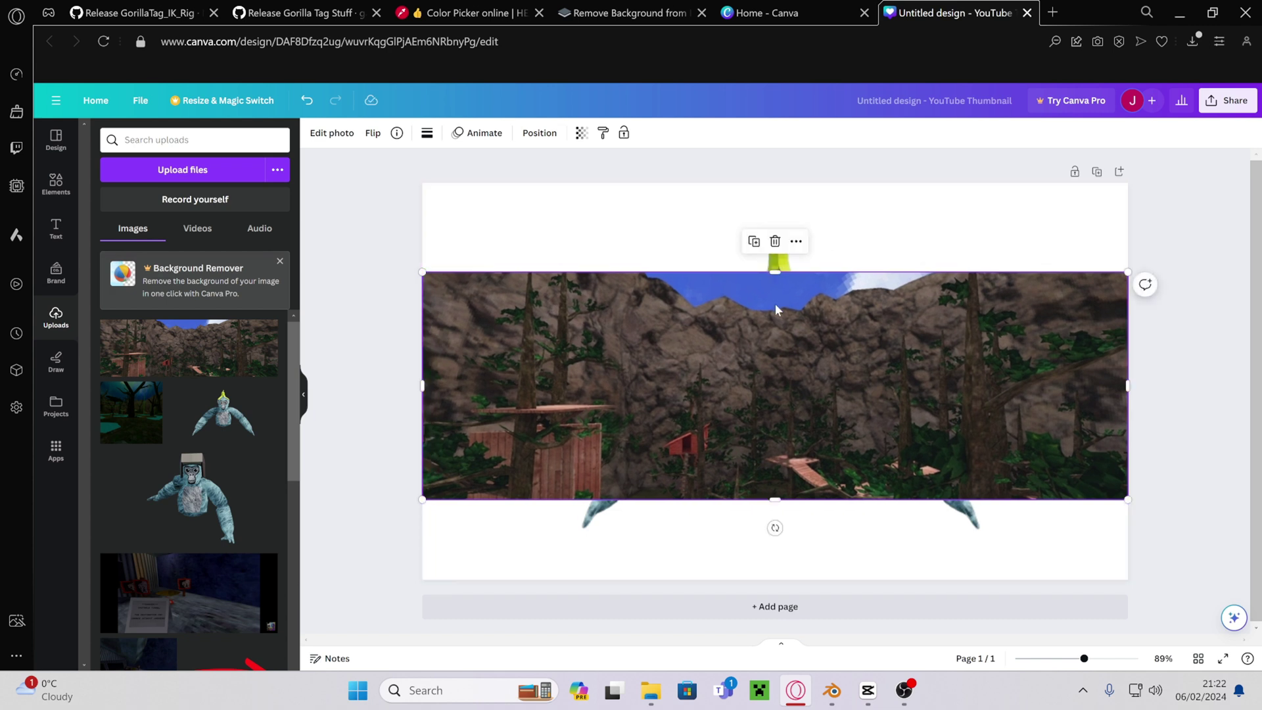
left_click_drag(771, 274, 765, 183)
left_click_drag(774, 498, 792, 580)
right_click(767, 453)
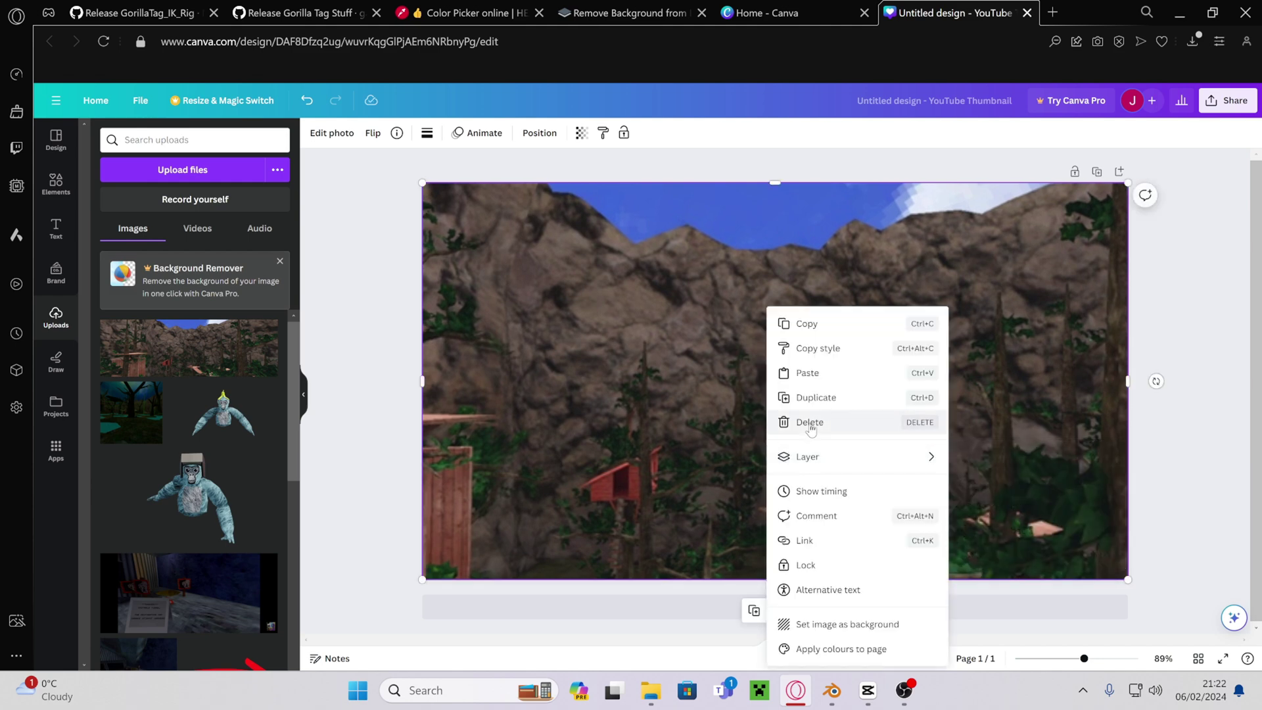
mouse_move(822, 459)
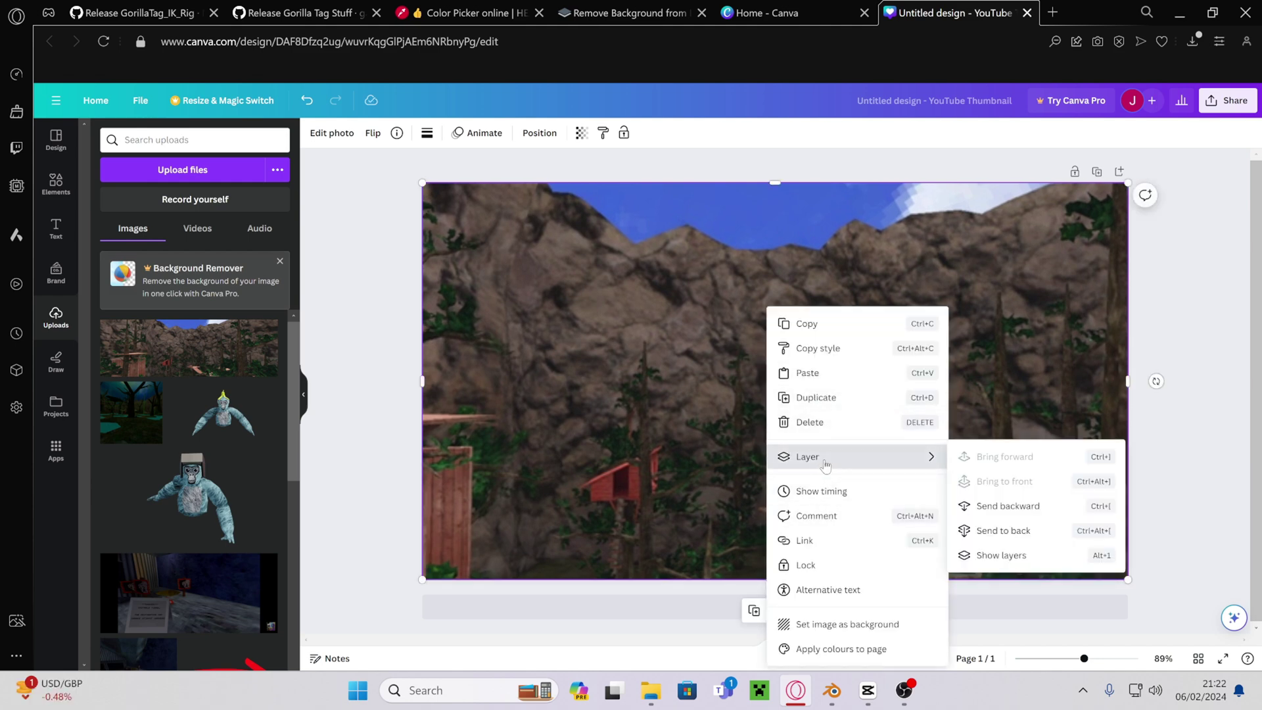
left_click(1000, 507)
Add a heading to the page with the text "thumbnail".
left_click(56, 228)
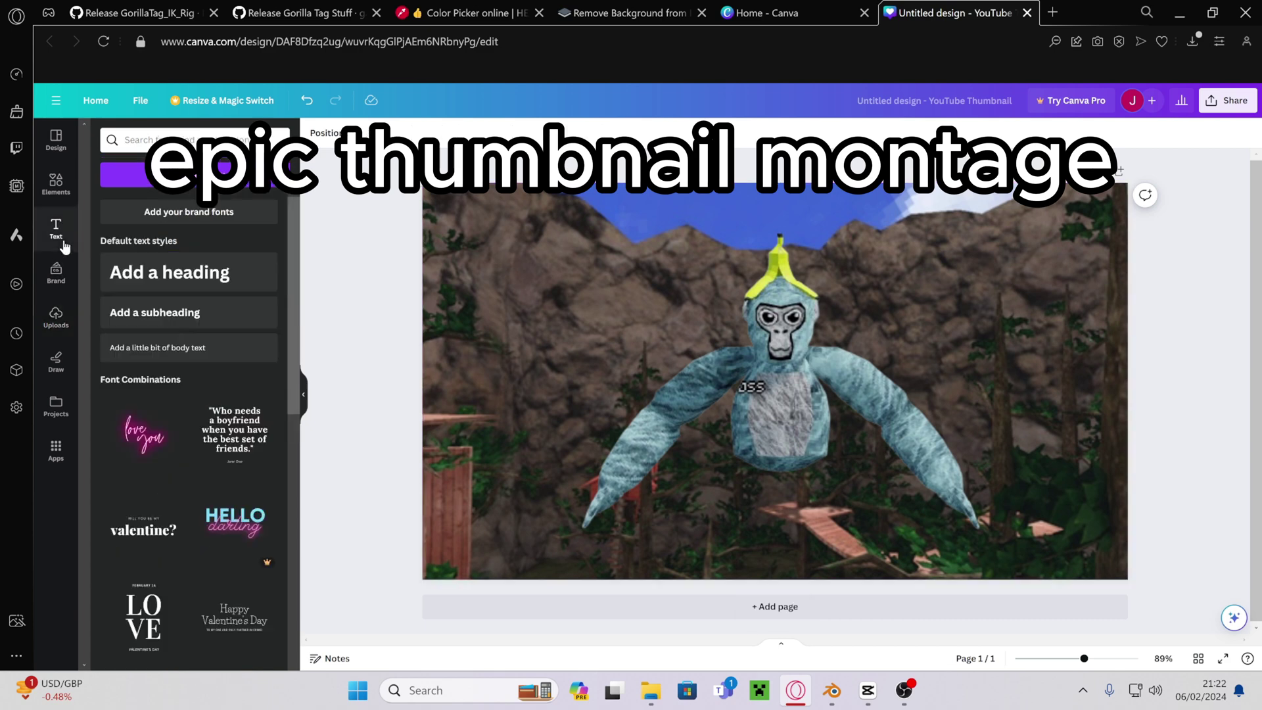
left_click(169, 272)
type("thumbnail")
Set the heading's font to Fredoka and enlarge the text to about size 106.
double_click(712, 400)
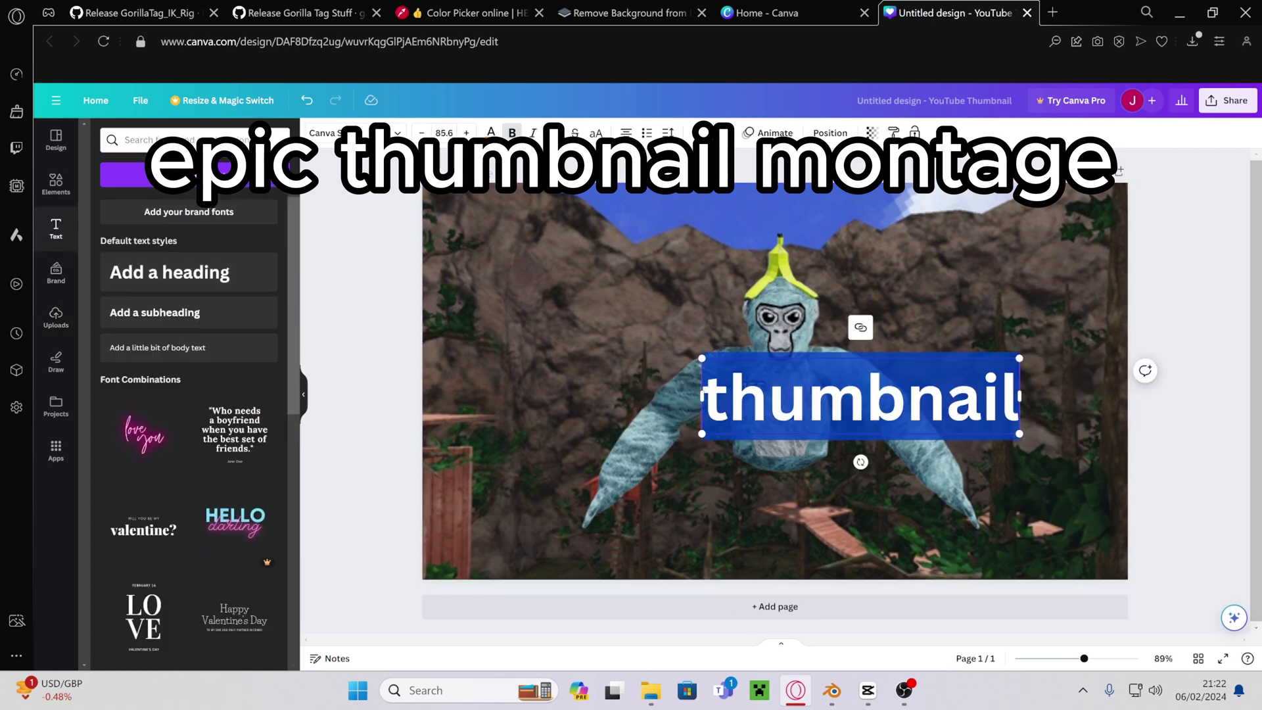
left_click(355, 132)
left_click(126, 471)
left_click_drag(1017, 433, 1088, 452)
Replace the heading's text with "THUMBNAIL" in capitals.
left_click(743, 403)
key("ctrl+a")
key("BackSpace")
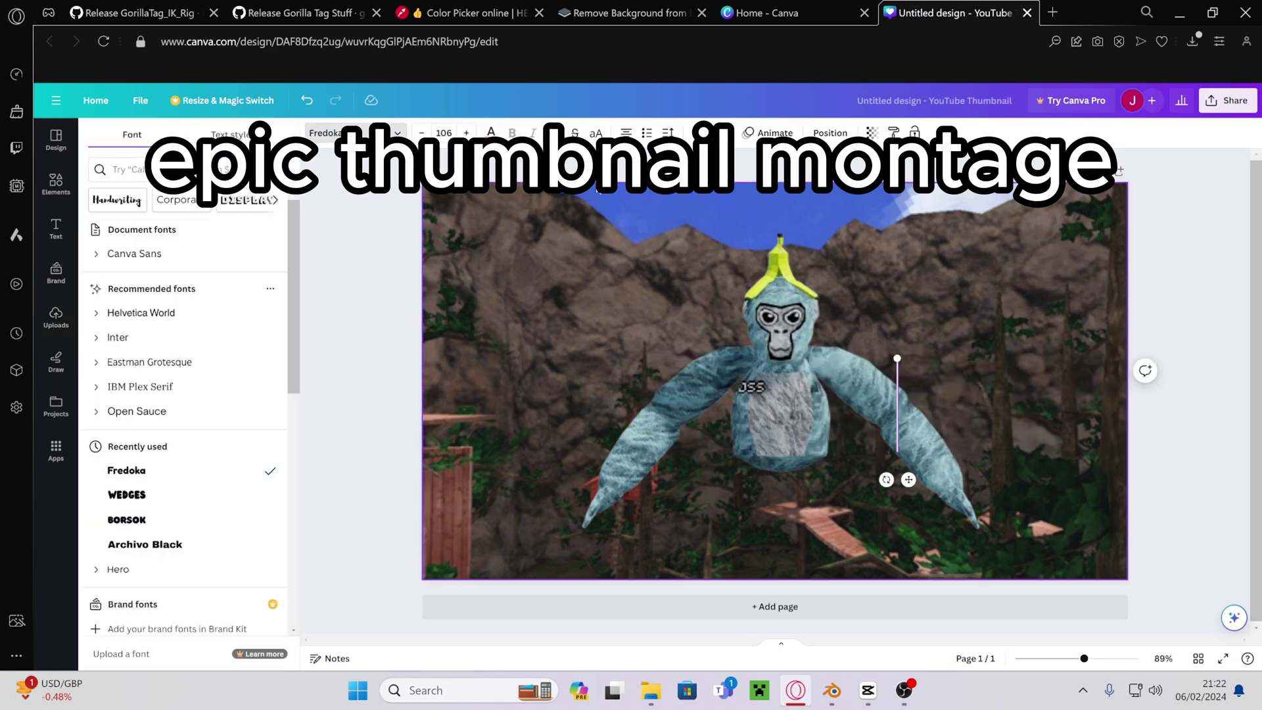
type("THUMBNAIL")
Widen the THUMBNAIL heading's text box to fit one line and enlarge the text to about size 141.
left_click_drag(667, 459, 632, 458)
left_click_drag(880, 403, 773, 341)
left_click(746, 421)
left_click(914, 343)
left_click_drag(1022, 388, 1186, 419)
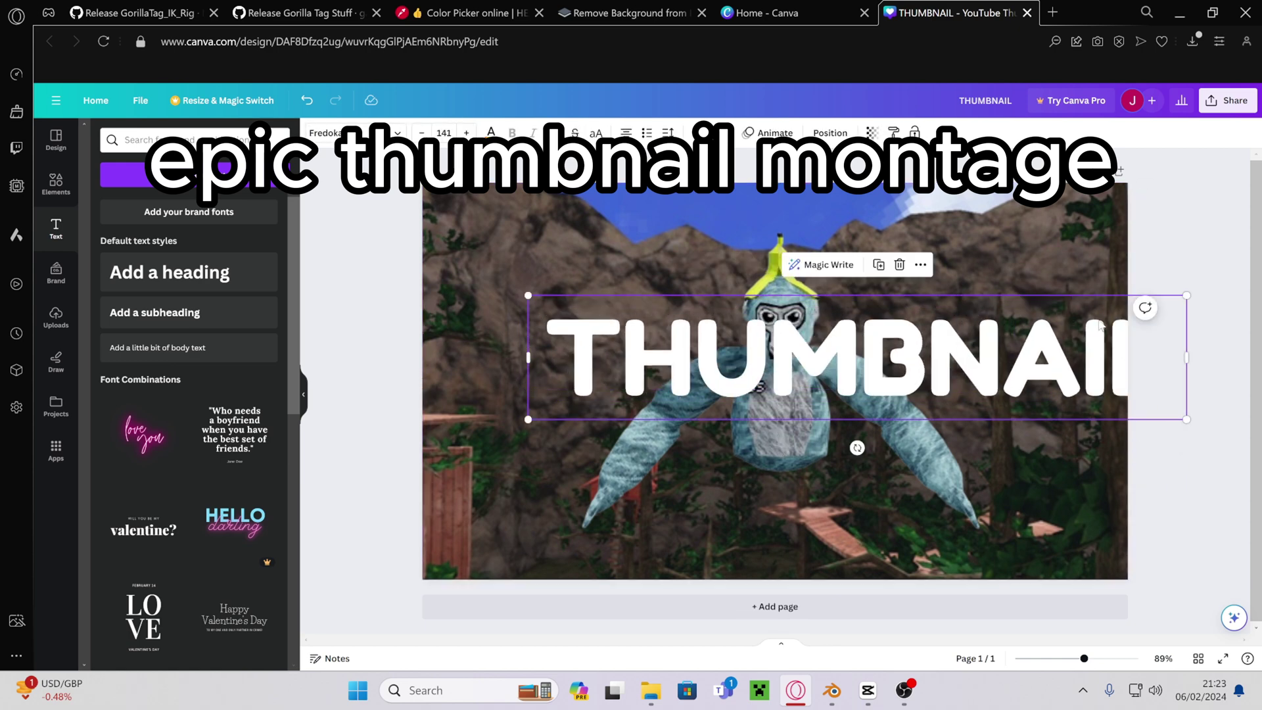
Center the THUMBNAIL heading across the page and send it backward behind the gorilla.
left_click_drag(1085, 309, 1005, 295)
right_click(903, 305)
left_click(1146, 501)
left_click(1147, 501)
Add a second heading reading "how to make a" and set its font to Fredoka.
left_click(197, 287)
type("how to make a")
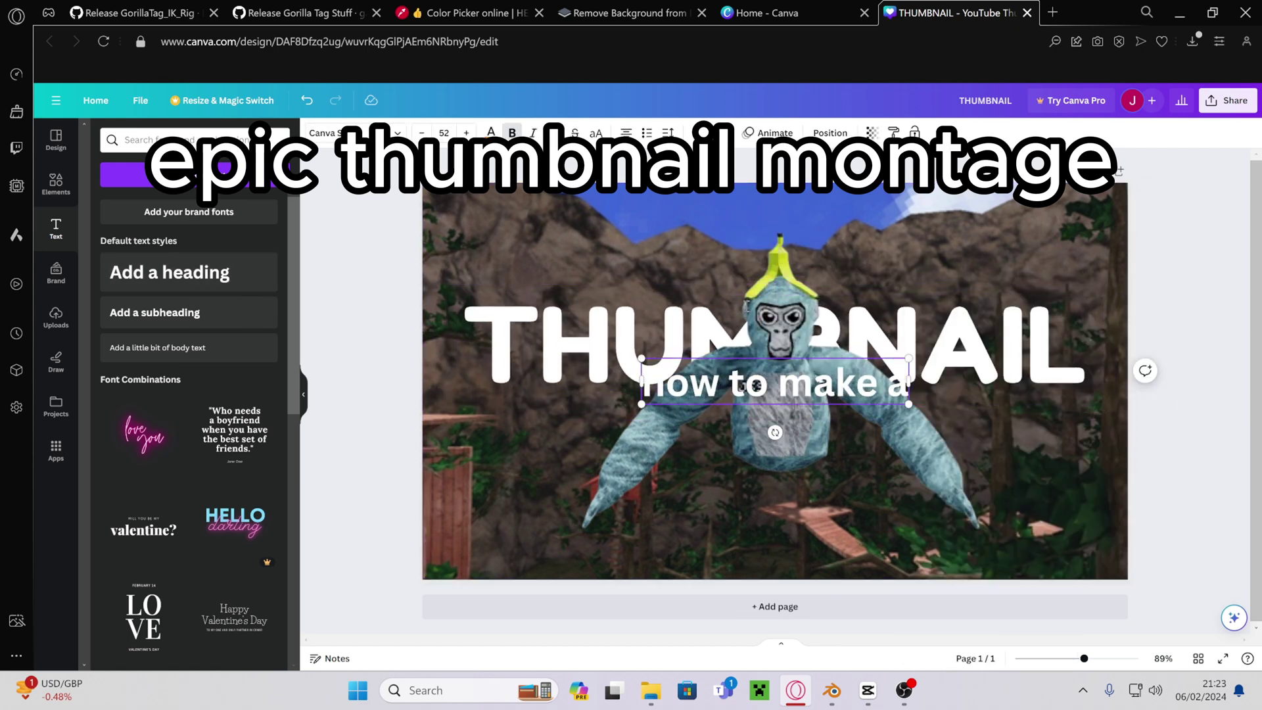
left_click(397, 132)
left_click(166, 284)
Enlarge the "how to make a" heading to about size 77 and place it centered along the page's upper edge.
left_click_drag(908, 404, 1037, 428)
left_click_drag(838, 394, 775, 217)
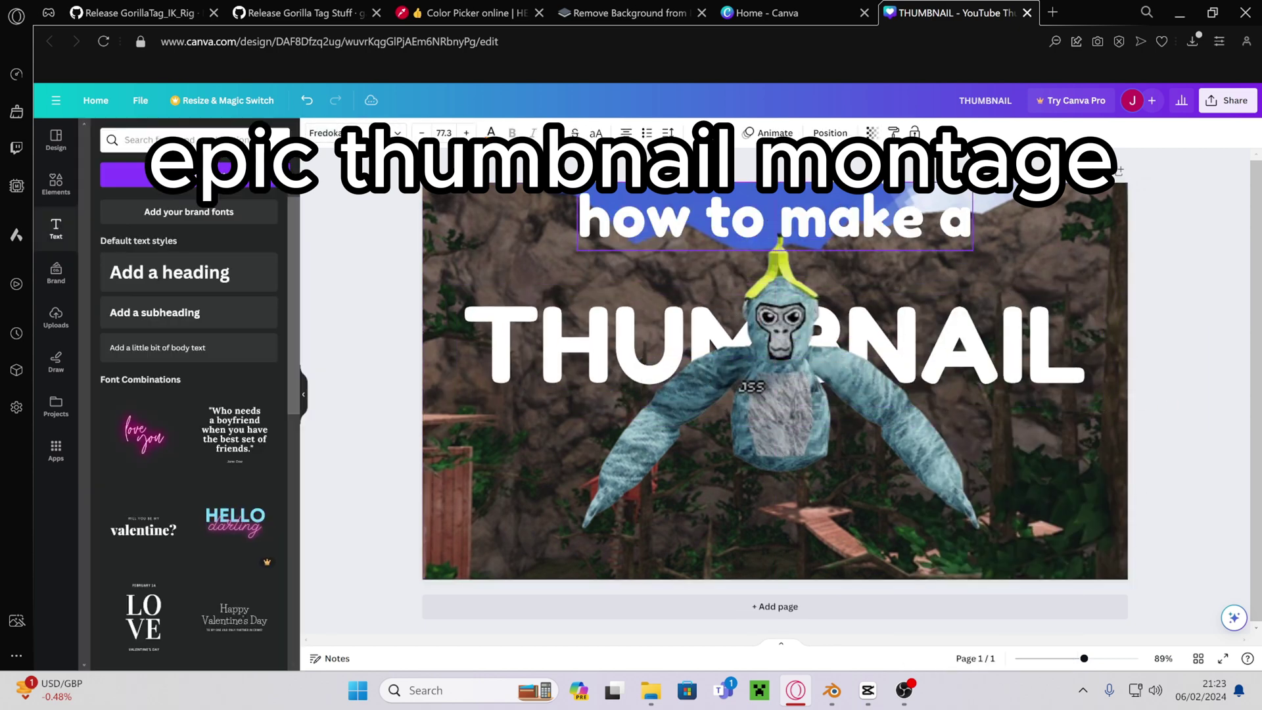
Apply the Curve shape effect to the "how to make a" heading with a curve value of 15.
left_click(710, 133)
left_click(188, 564)
left_click_drag(234, 643, 203, 643)
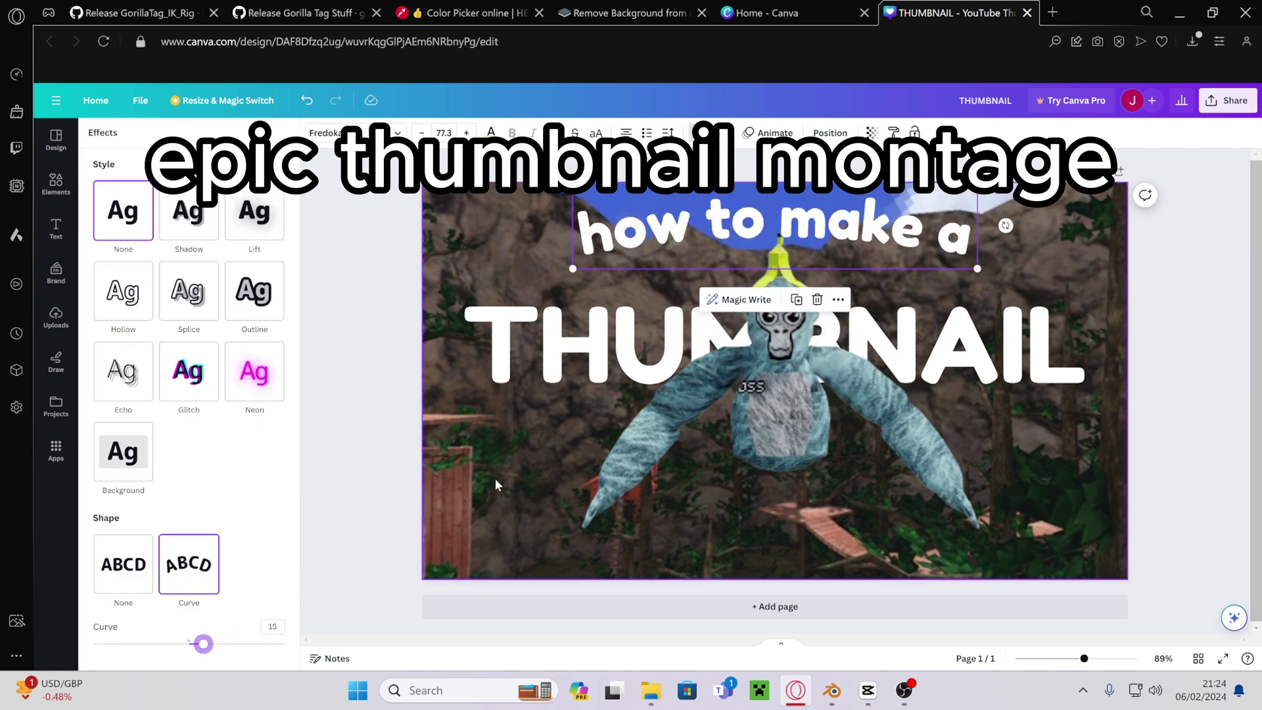
left_click(920, 342)
left_click(1133, 456)
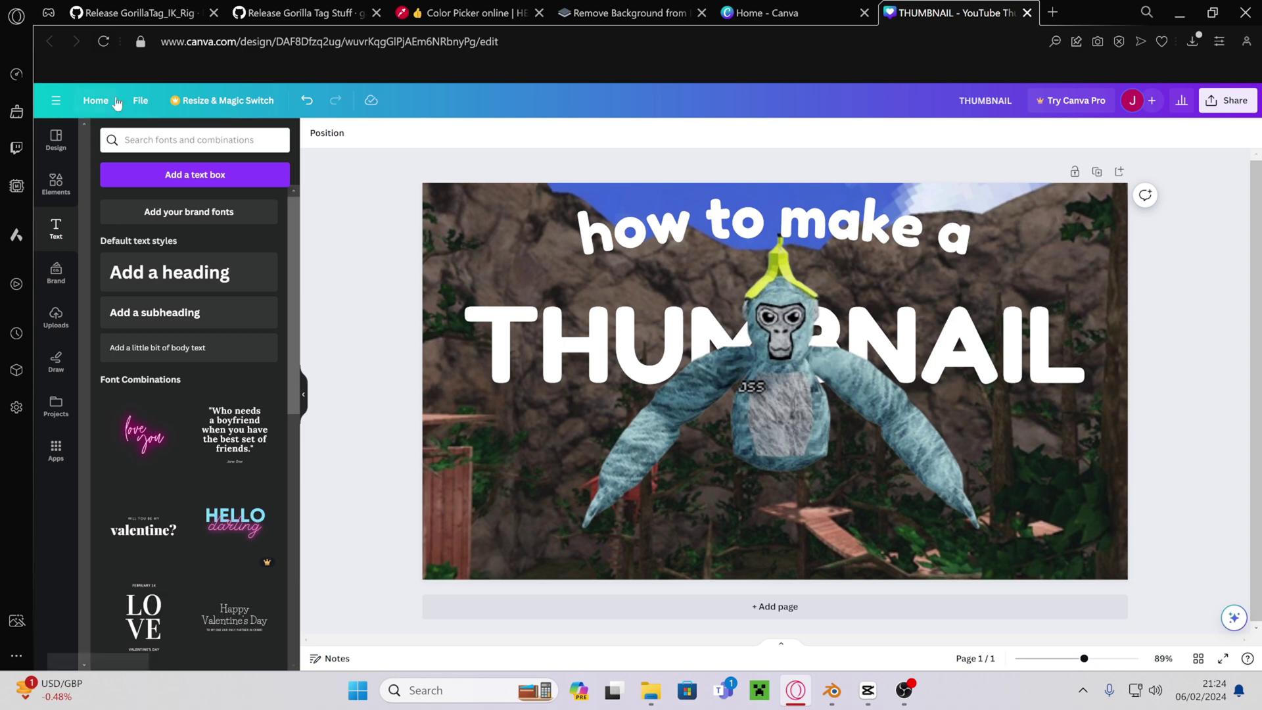
Download the finished thumbnail design as a PNG file.
left_click(140, 100)
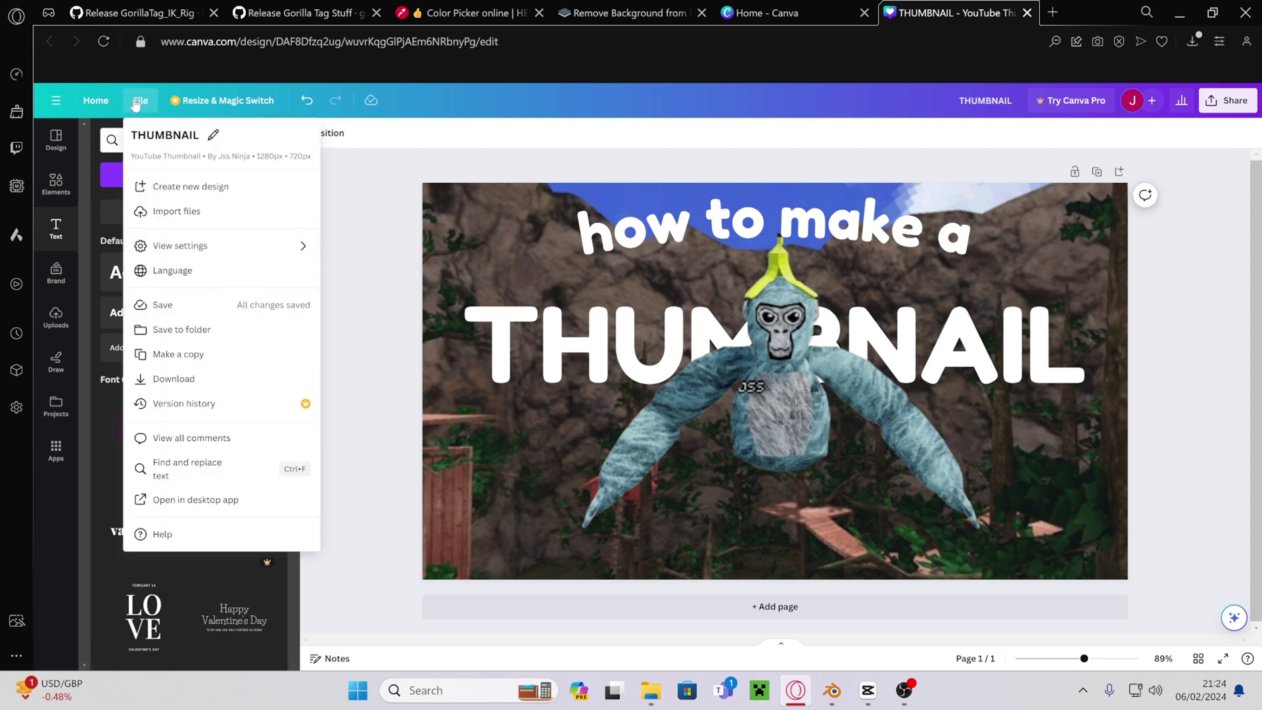
left_click(193, 381)
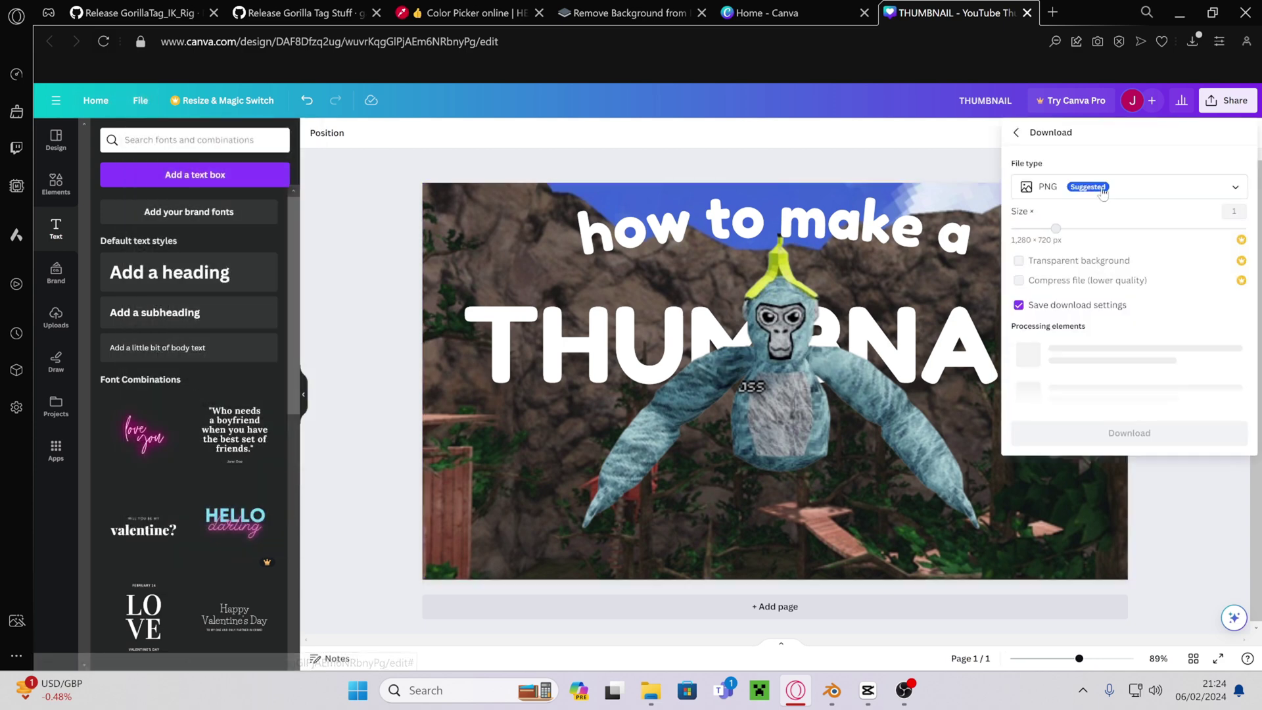
left_click(1112, 335)
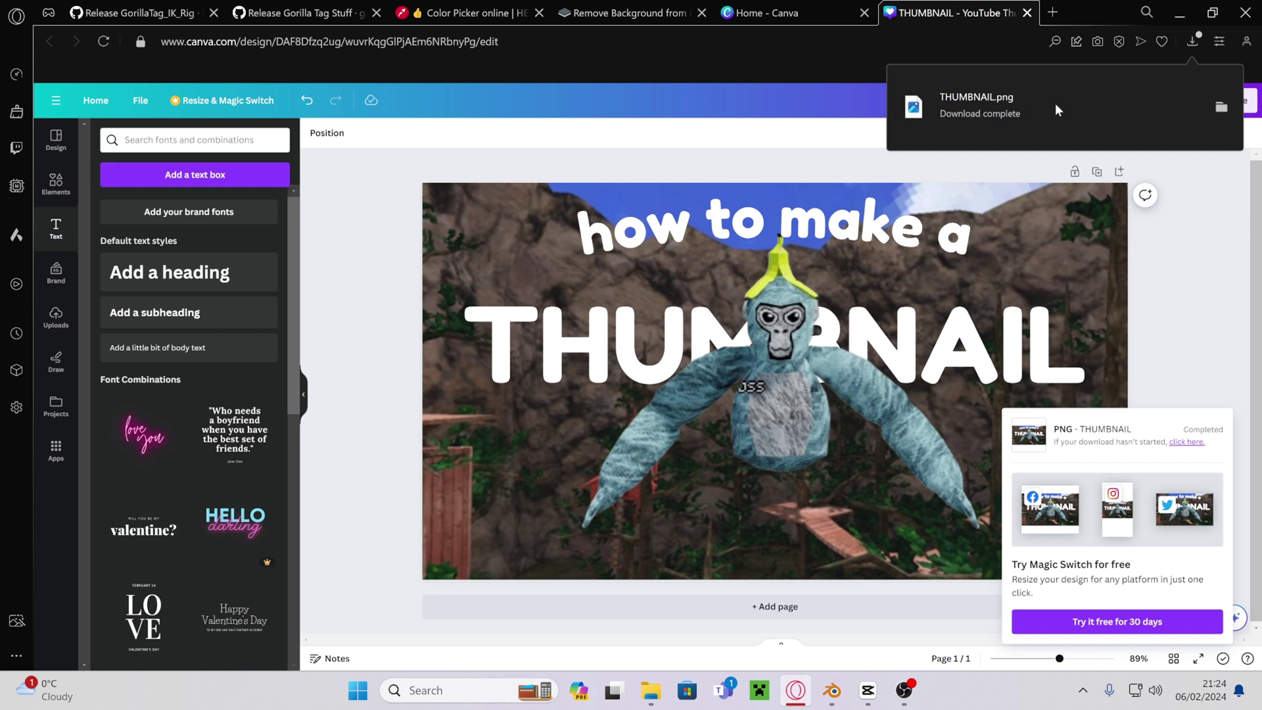
left_click(1239, 242)
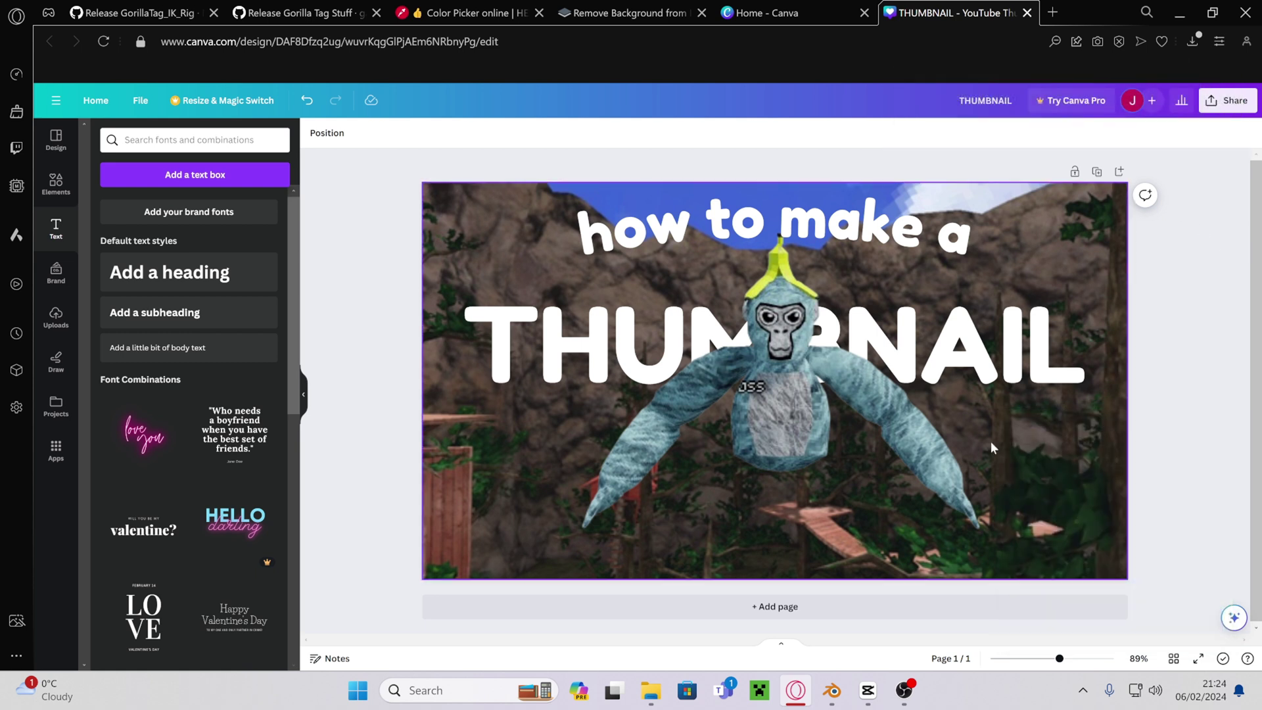